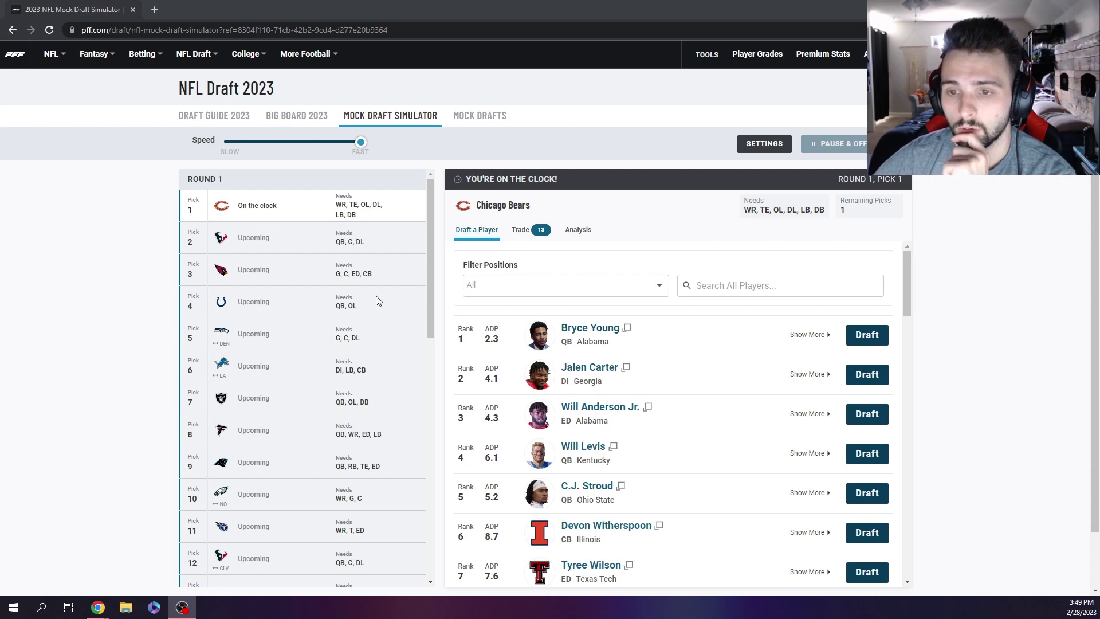
Force a trade sending the Chicago Bears' 2023 pick 1 to the Indianapolis Colts for their 2023 pick 4
{"action": "left_click", "coordinate": [534, 233]}
{"action": "left_click", "coordinate": [654, 281]}
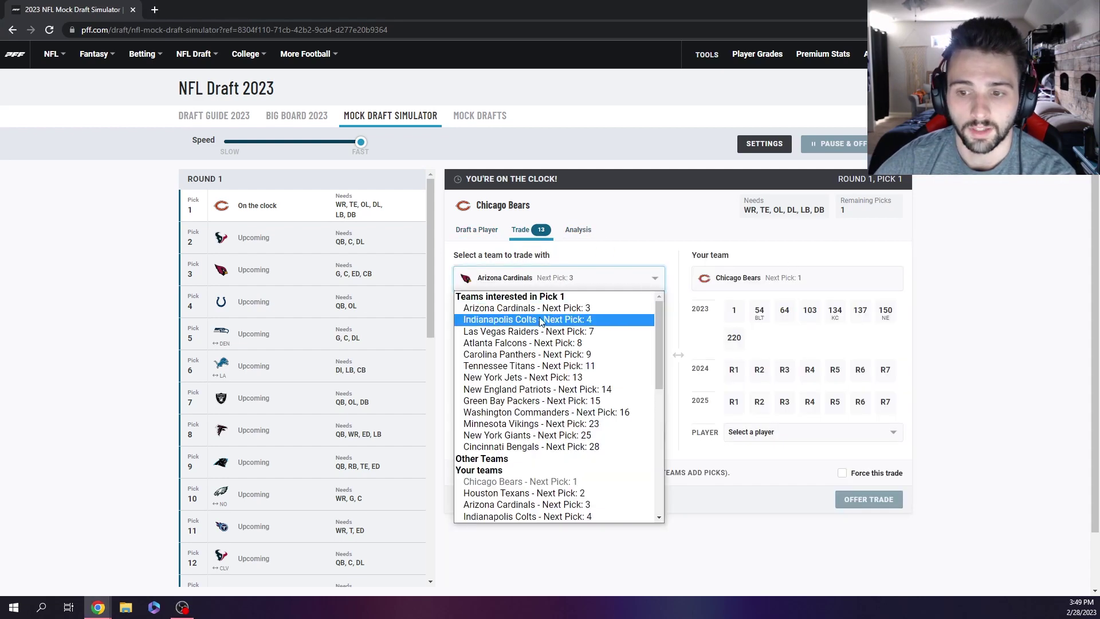
{"action": "left_click", "coordinate": [546, 324]}
{"action": "left_click", "coordinate": [496, 310]}
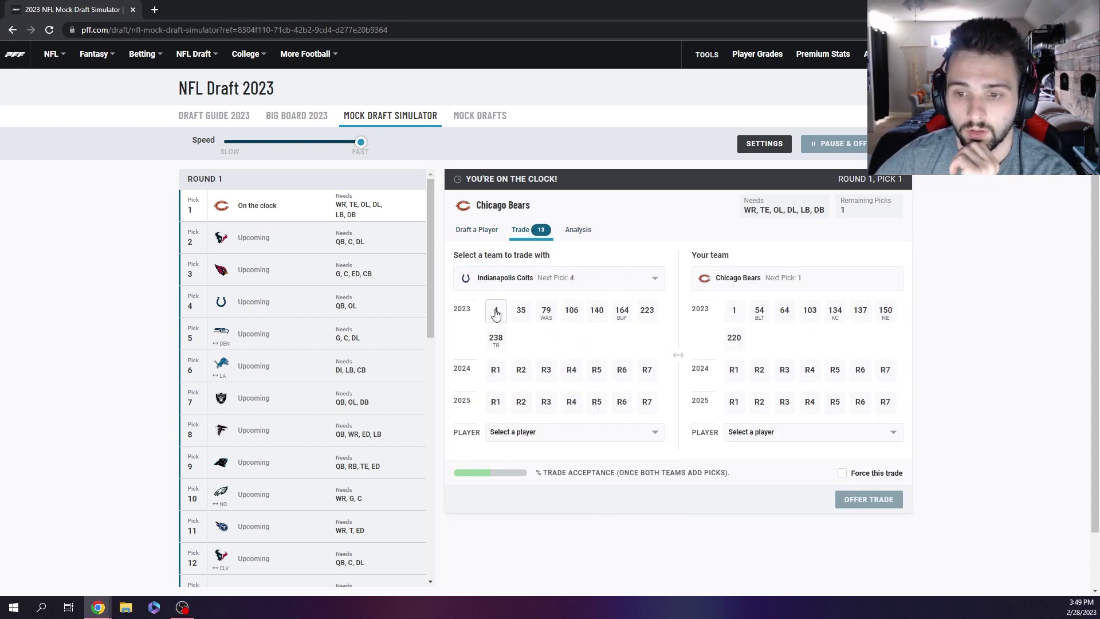
{"action": "left_click", "coordinate": [734, 310]}
{"action": "left_click", "coordinate": [858, 474]}
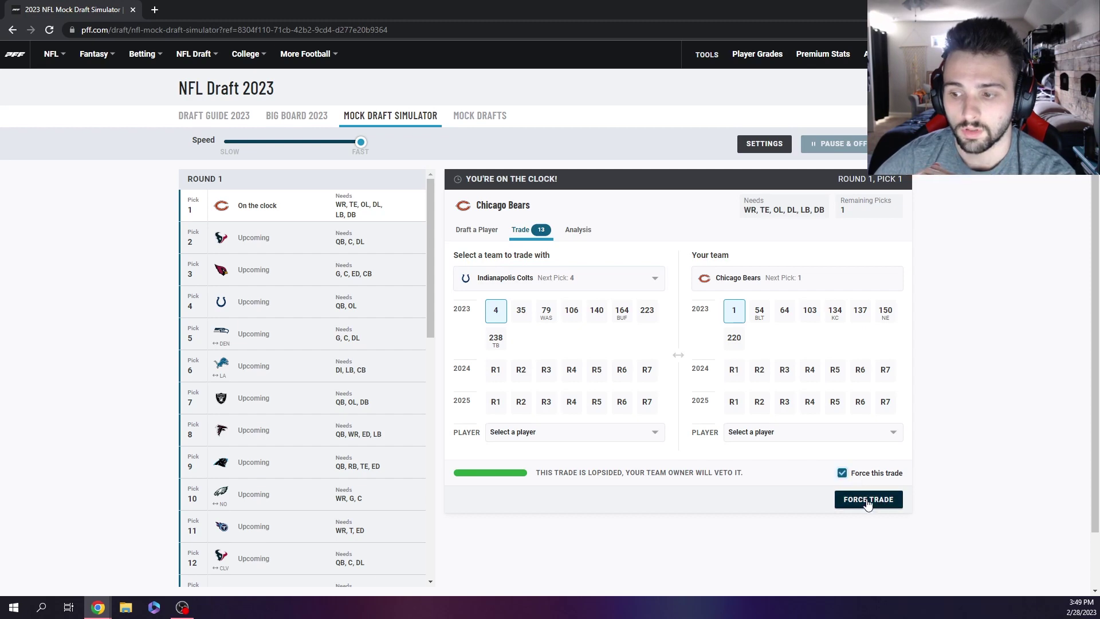
{"action": "left_click", "coordinate": [869, 499]}
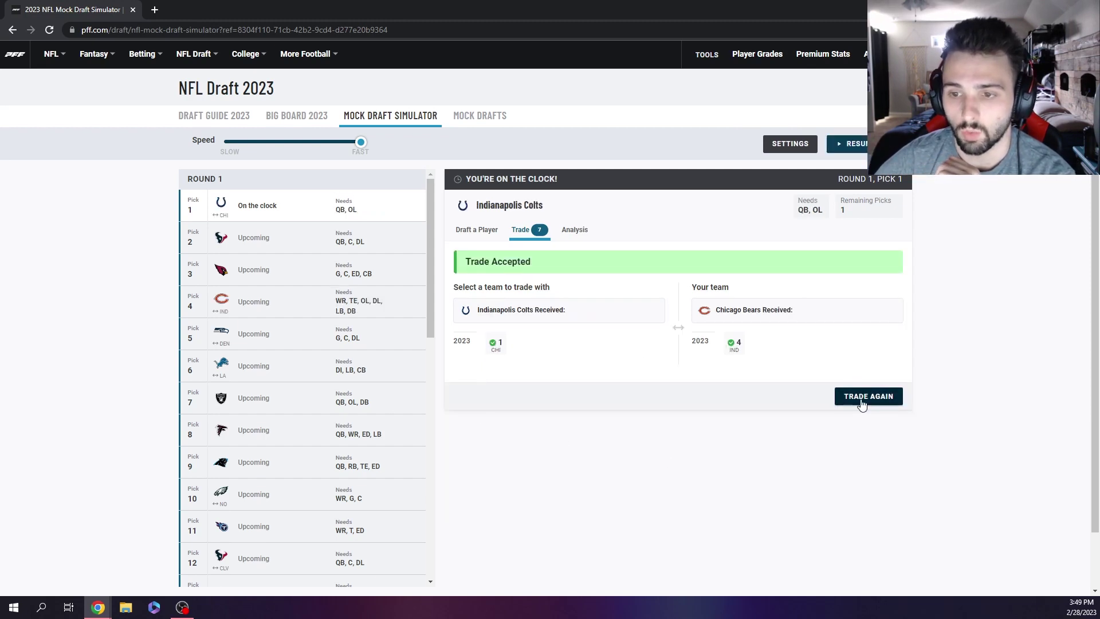
Draft Alabama quarterback Bryce Young for the Indianapolis Colts with pick 1
{"action": "left_click", "coordinate": [471, 230]}
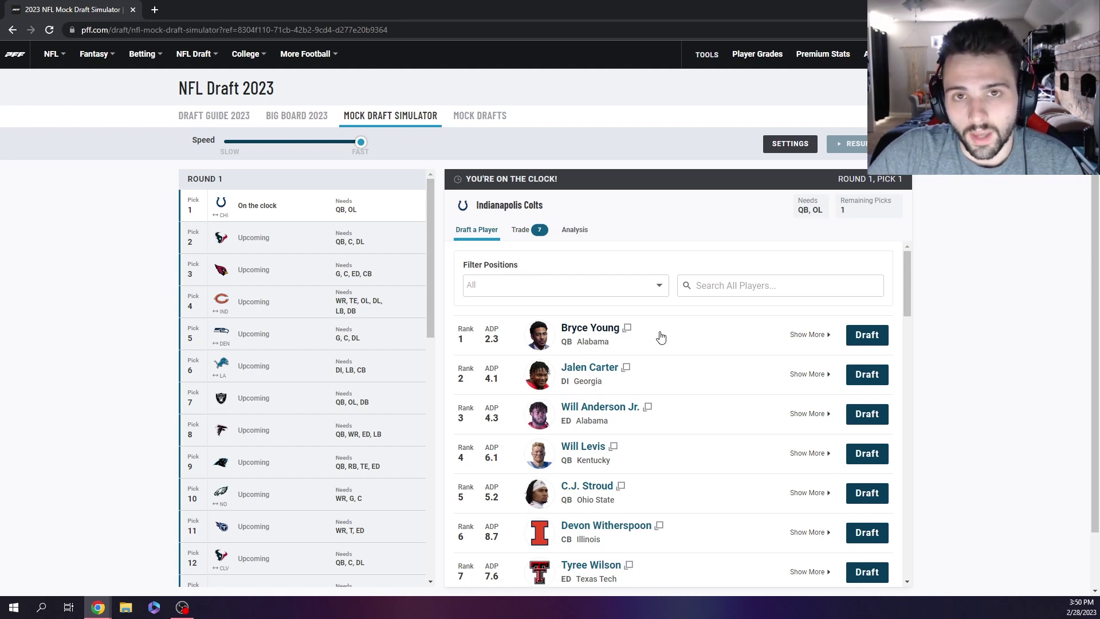
{"action": "left_click", "coordinate": [867, 335]}
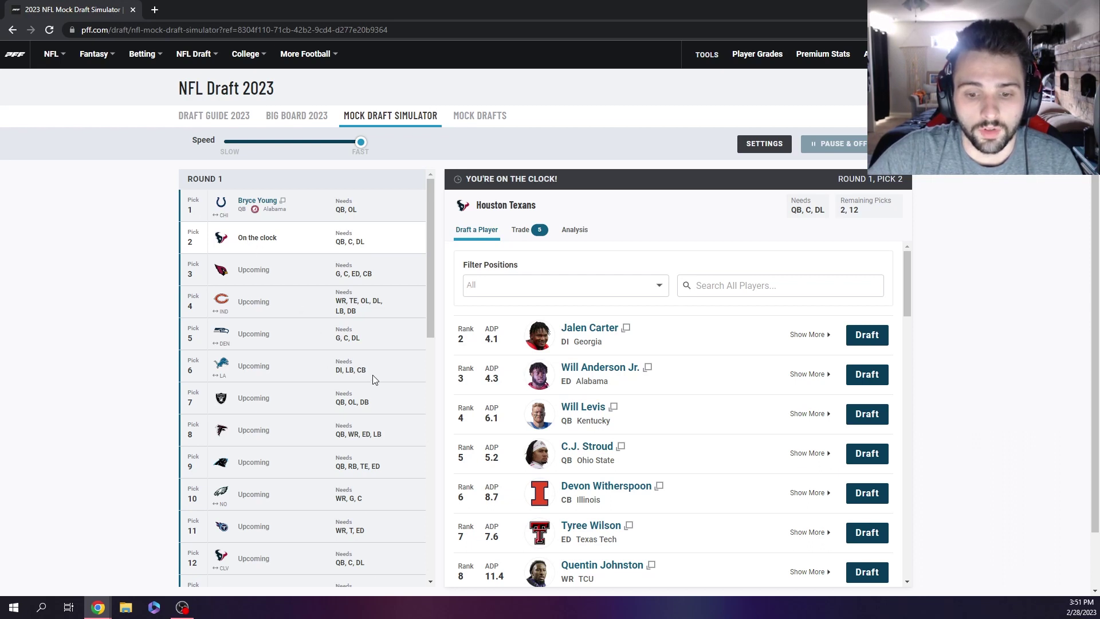
Review the round 1 order and team needs, and draft Will Anderson Jr. for the Houston Texans with pick 2
{"action": "scroll", "coordinate": [269, 462], "scroll_direction": "down", "scroll_amount": 3}
{"action": "scroll", "coordinate": [269, 462], "scroll_direction": "up", "scroll_amount": 3}
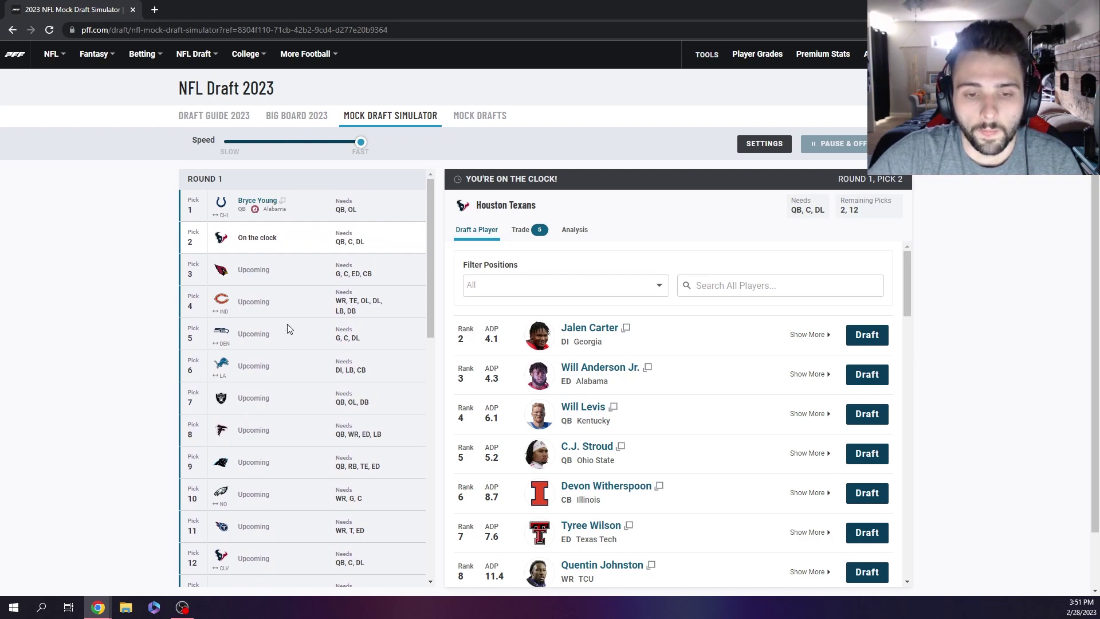
{"action": "scroll", "coordinate": [259, 320], "scroll_direction": "down", "scroll_amount": 1}
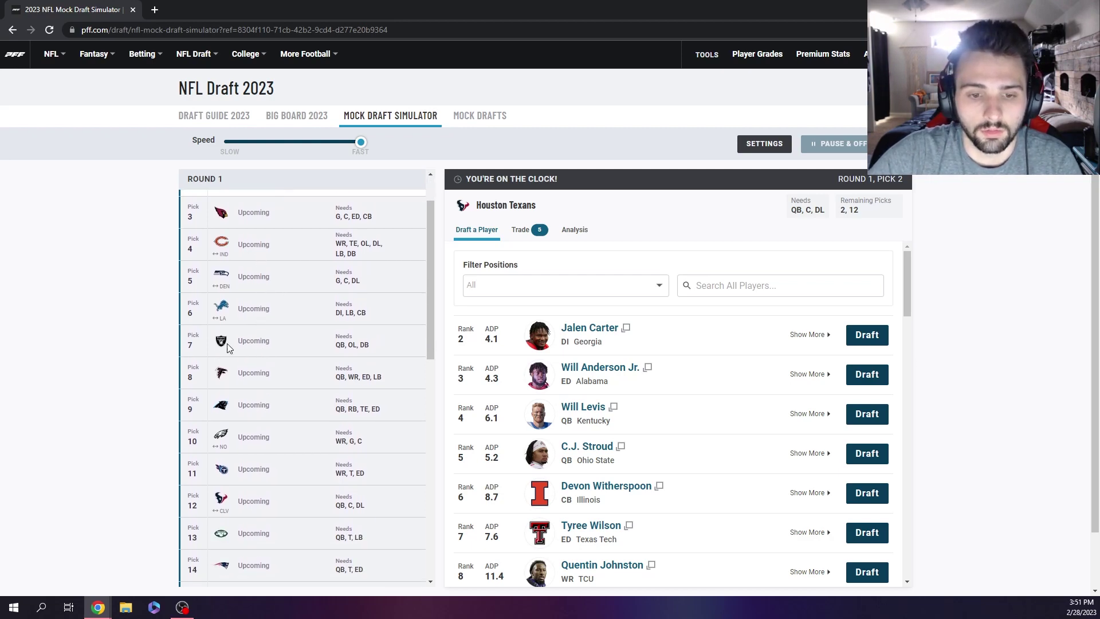
{"action": "scroll", "coordinate": [252, 344], "scroll_direction": "down", "scroll_amount": 2}
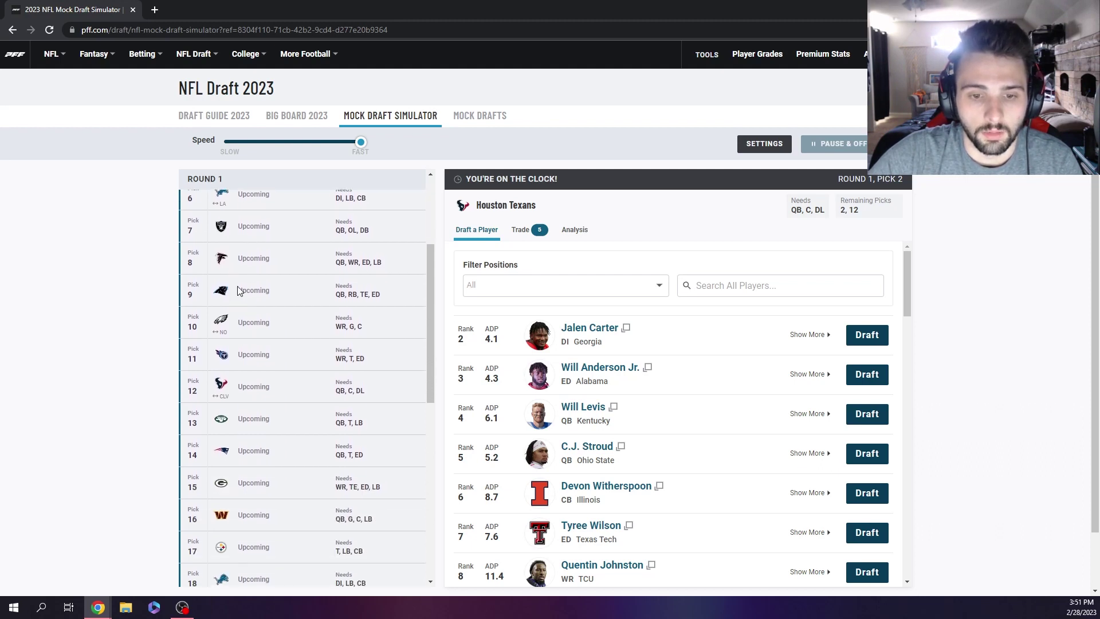
{"action": "scroll", "coordinate": [252, 288], "scroll_direction": "down", "scroll_amount": 2}
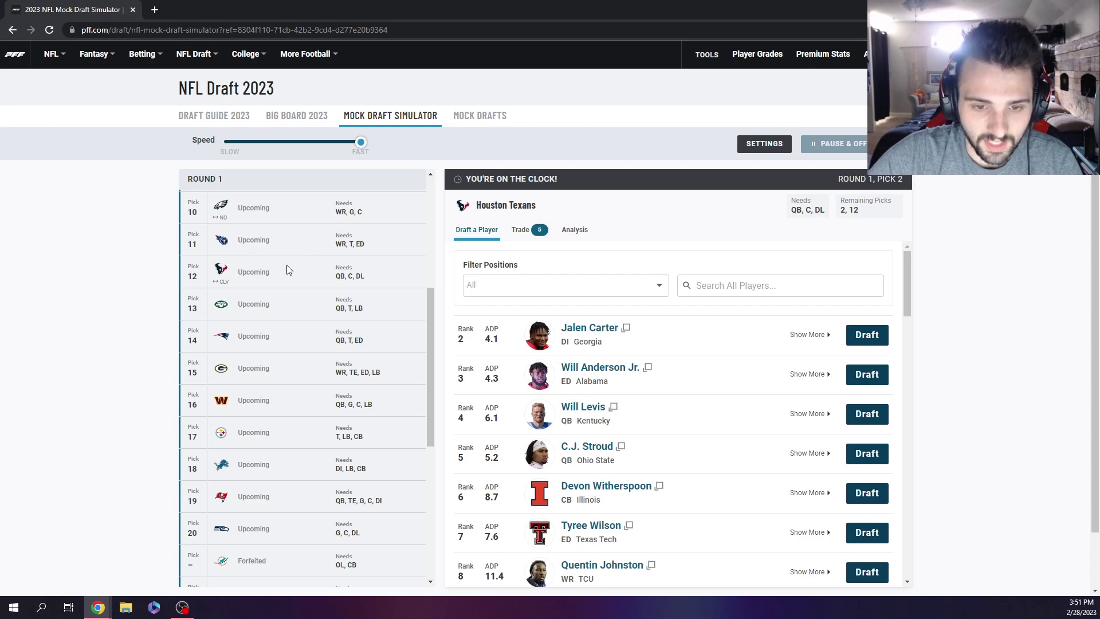
{"action": "scroll", "coordinate": [226, 312], "scroll_direction": "down", "scroll_amount": 1}
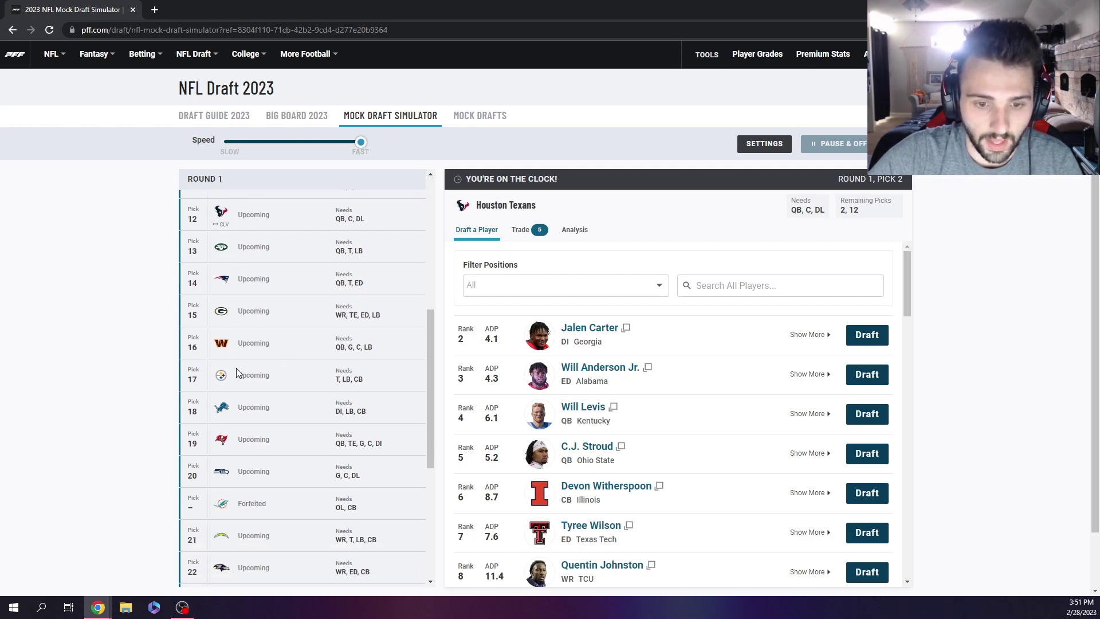
{"action": "scroll", "coordinate": [237, 373], "scroll_direction": "down", "scroll_amount": 3}
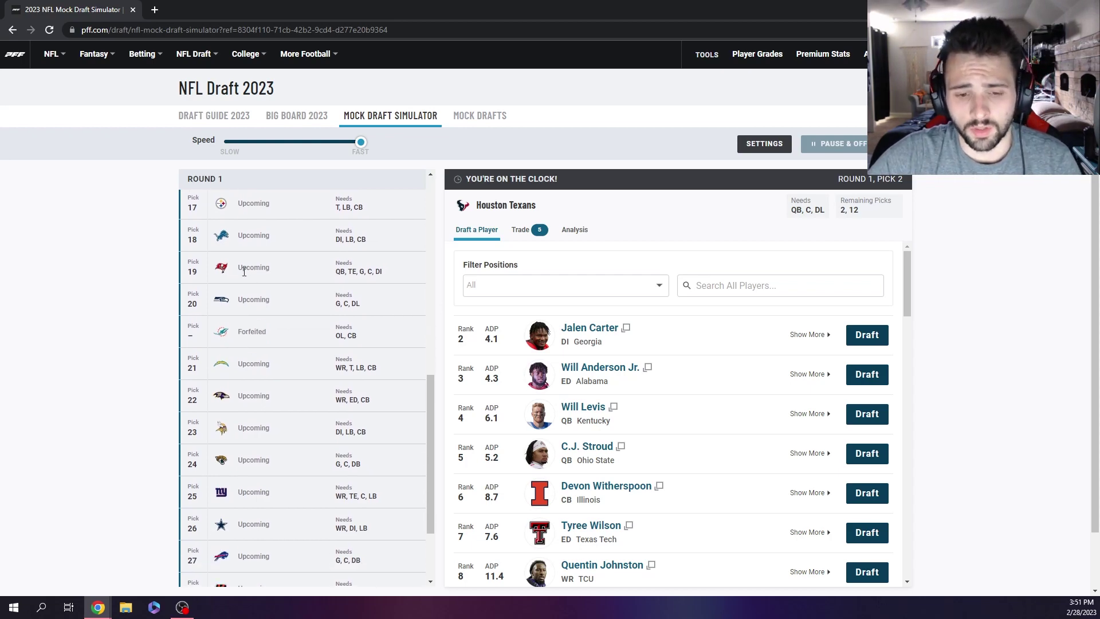
{"action": "scroll", "coordinate": [314, 363], "scroll_direction": "up", "scroll_amount": 9}
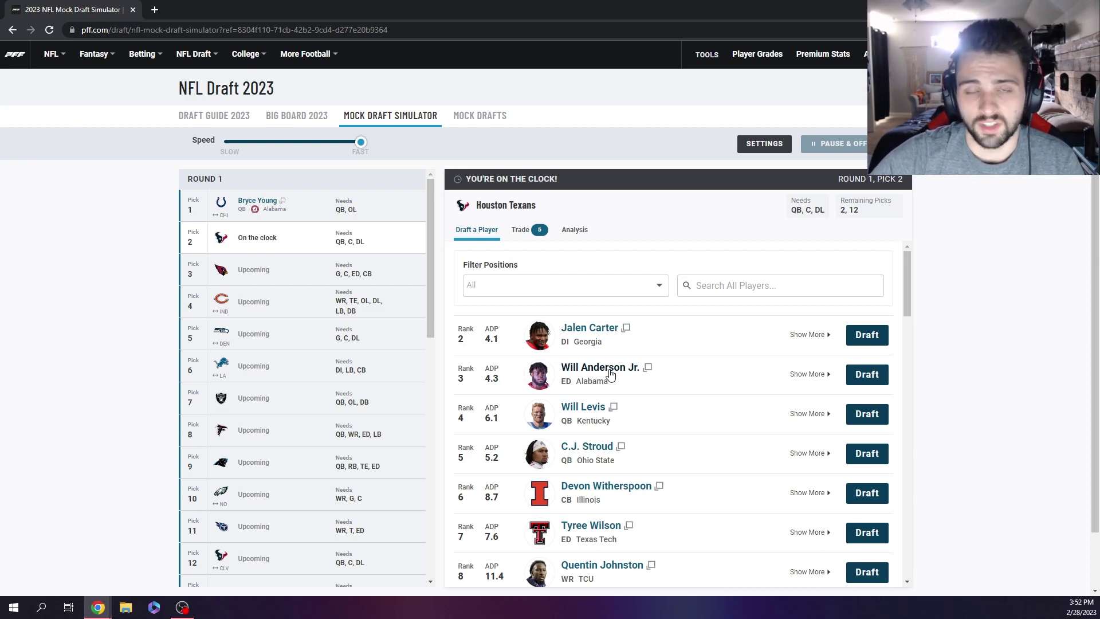
{"action": "left_click", "coordinate": [867, 375]}
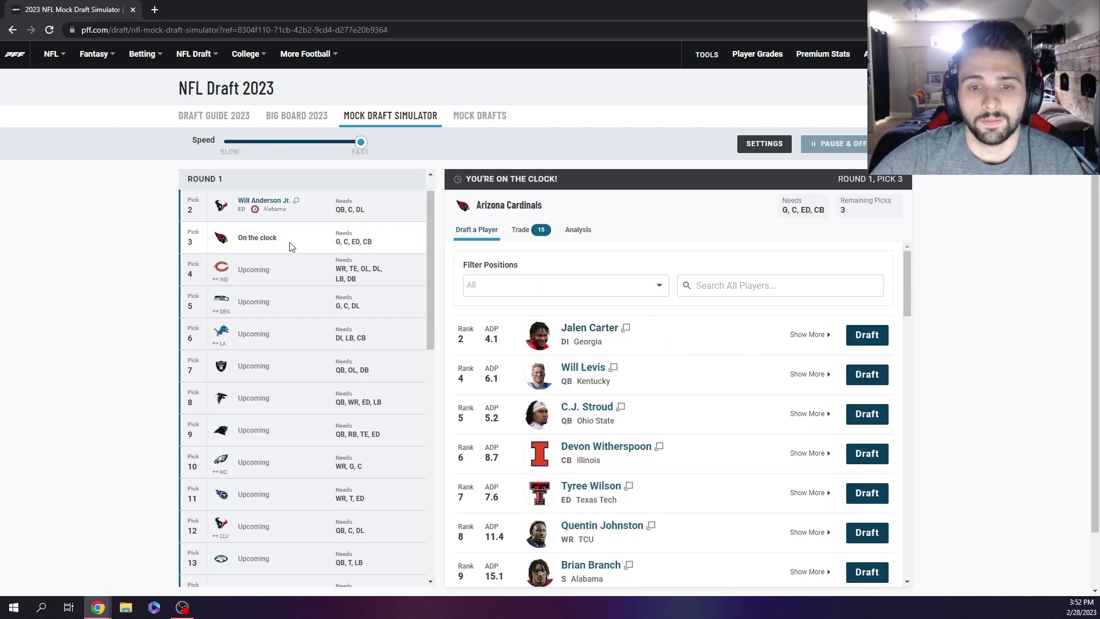
Draft Tyree Wilson for the Arizona Cardinals with pick 3 and Jalen Carter for the Chicago Bears with pick 4
{"action": "left_click_drag", "start_coordinate": [381, 245], "coordinate": [337, 243]}
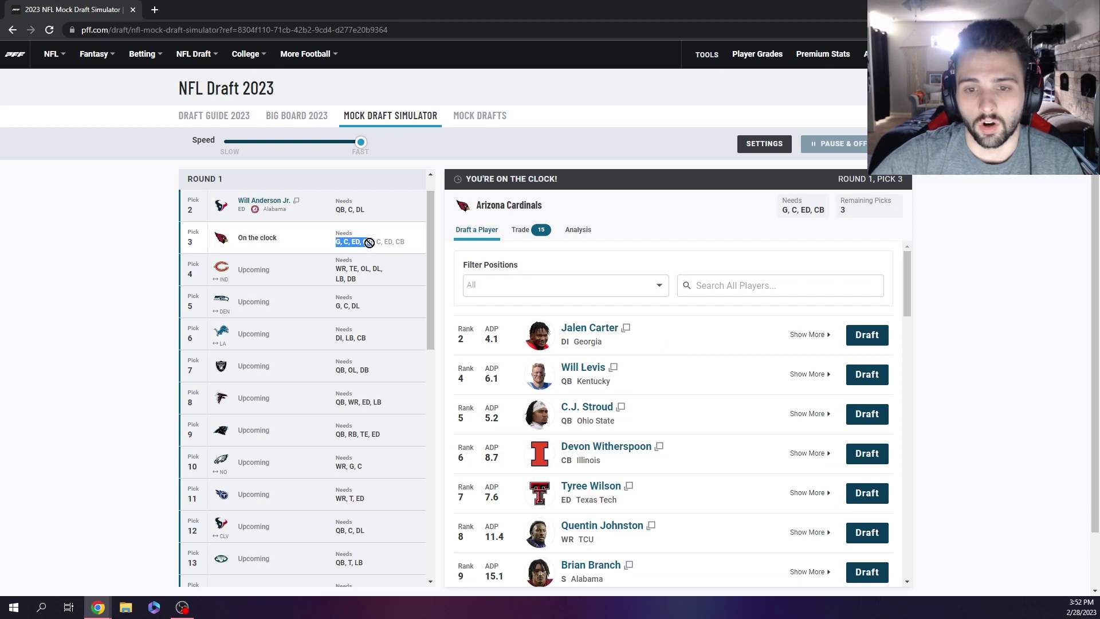
{"action": "left_click", "coordinate": [337, 248]}
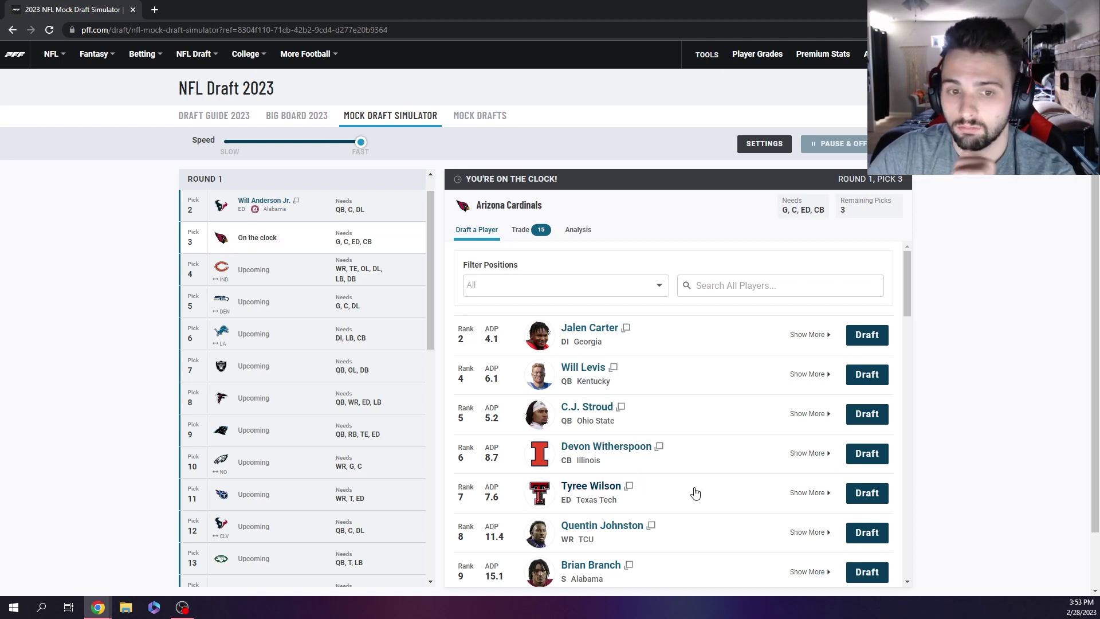
{"action": "left_click", "coordinate": [866, 493]}
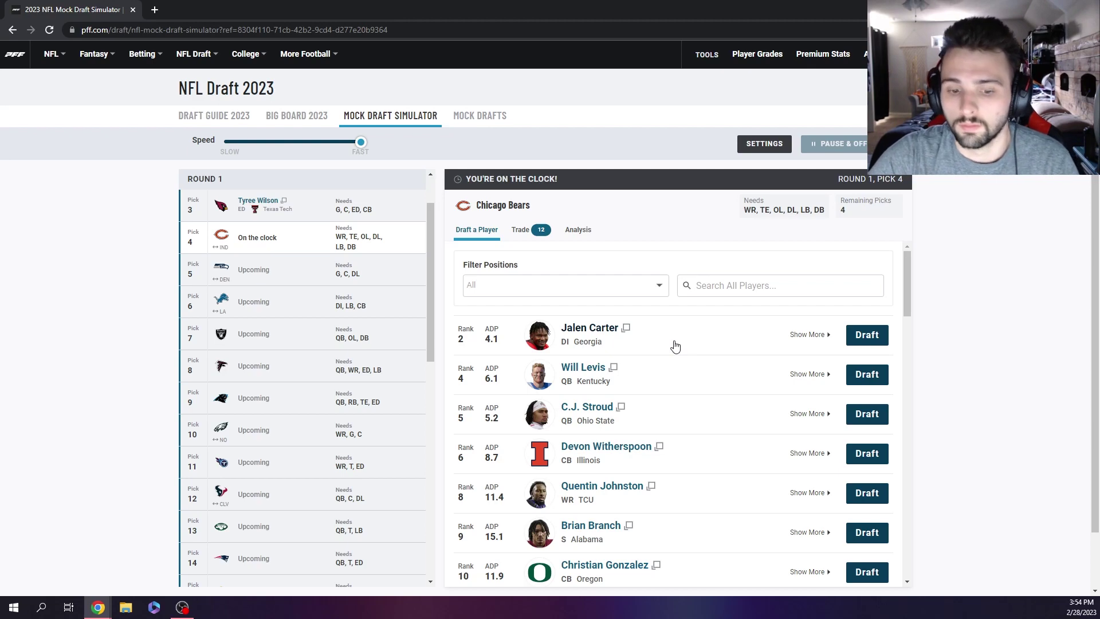
{"action": "left_click", "coordinate": [864, 337]}
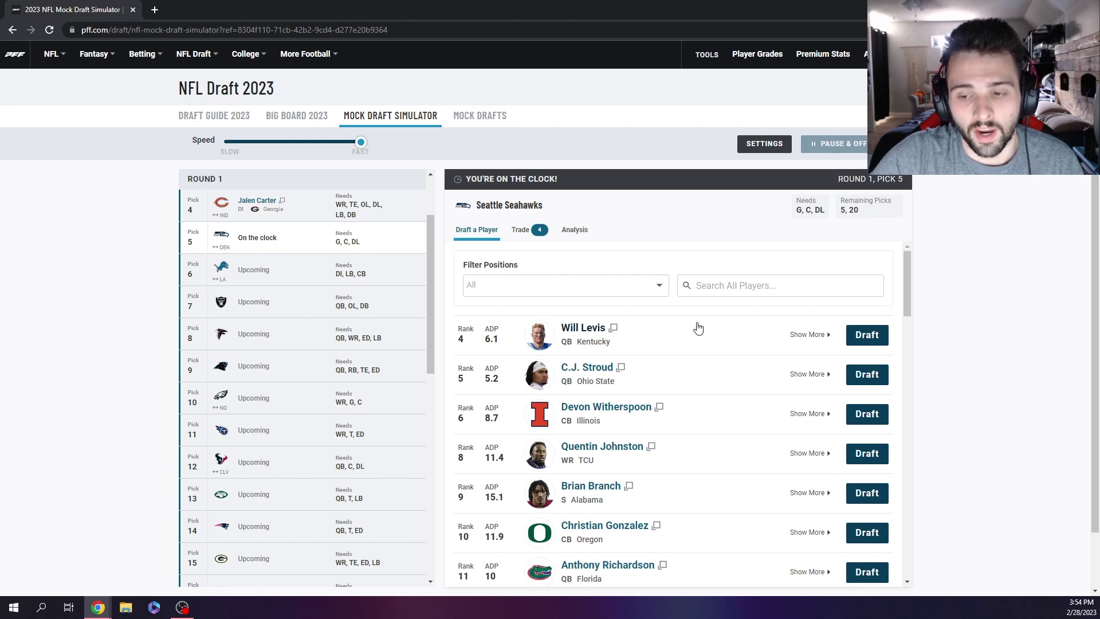
Look through the available players and draft Clemson edge defender Myles Murphy for the Seattle Seahawks with pick 5
{"action": "scroll", "coordinate": [710, 339], "scroll_direction": "down", "scroll_amount": 1}
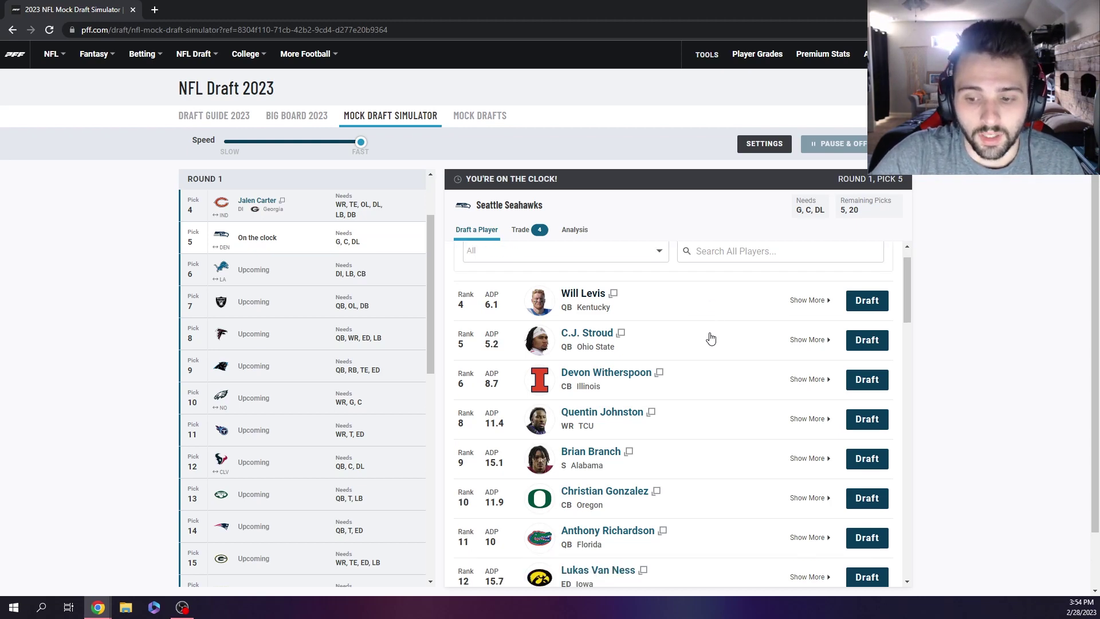
{"action": "scroll", "coordinate": [710, 339], "scroll_direction": "down", "scroll_amount": 5}
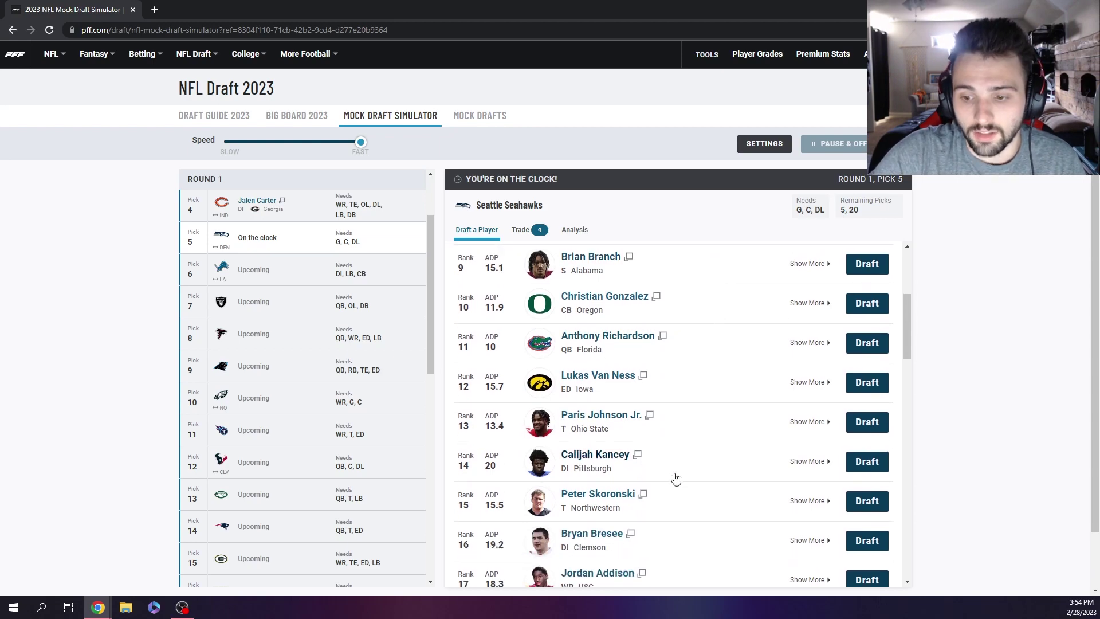
{"action": "scroll", "coordinate": [677, 478], "scroll_direction": "down", "scroll_amount": 2}
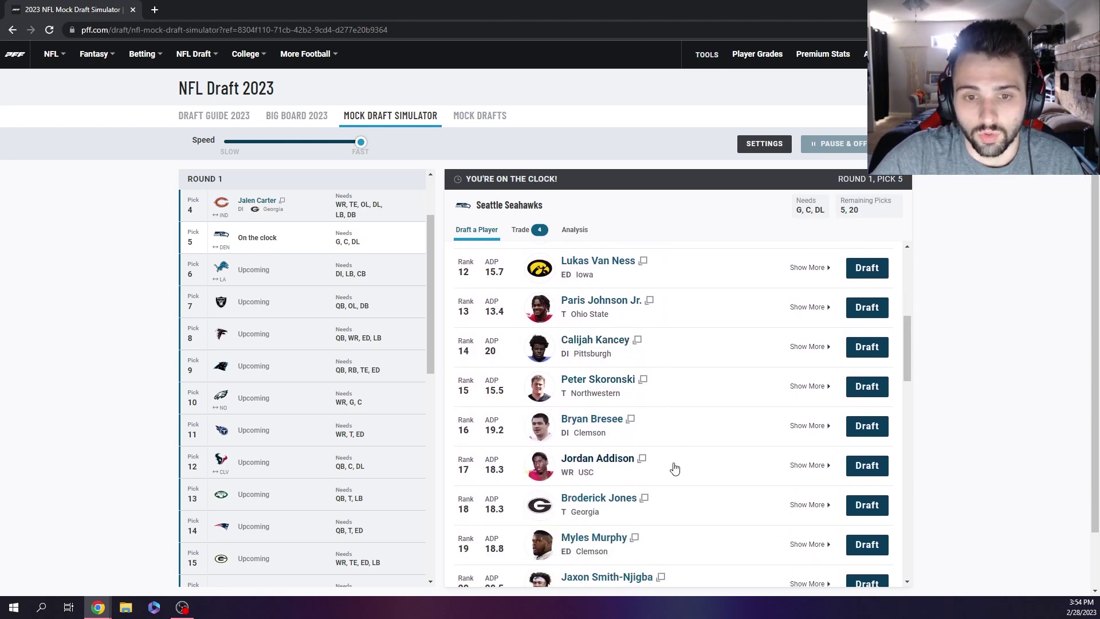
{"action": "scroll", "coordinate": [661, 442], "scroll_direction": "up", "scroll_amount": 1}
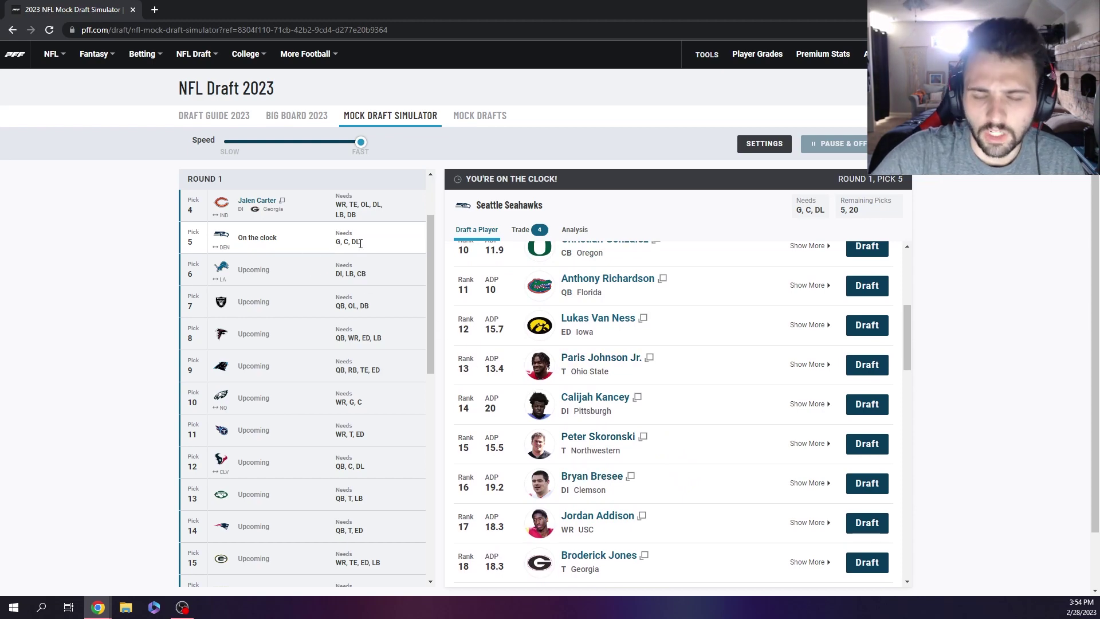
{"action": "scroll", "coordinate": [659, 334], "scroll_direction": "up", "scroll_amount": 5}
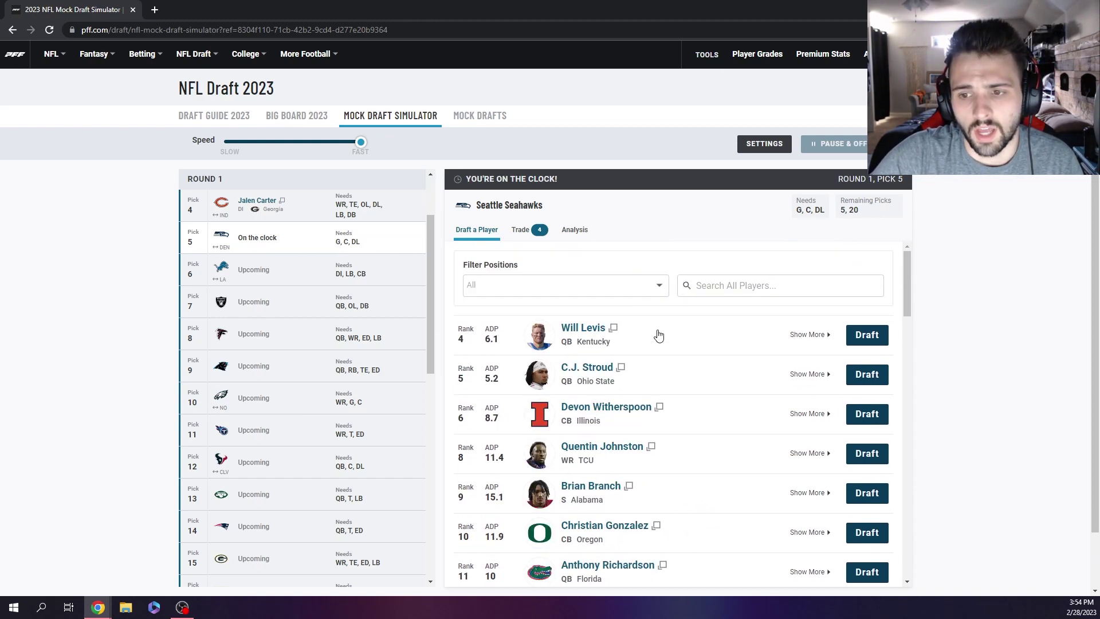
{"action": "scroll", "coordinate": [631, 315], "scroll_direction": "down", "scroll_amount": 2}
{"action": "scroll", "coordinate": [620, 305], "scroll_direction": "down", "scroll_amount": 6}
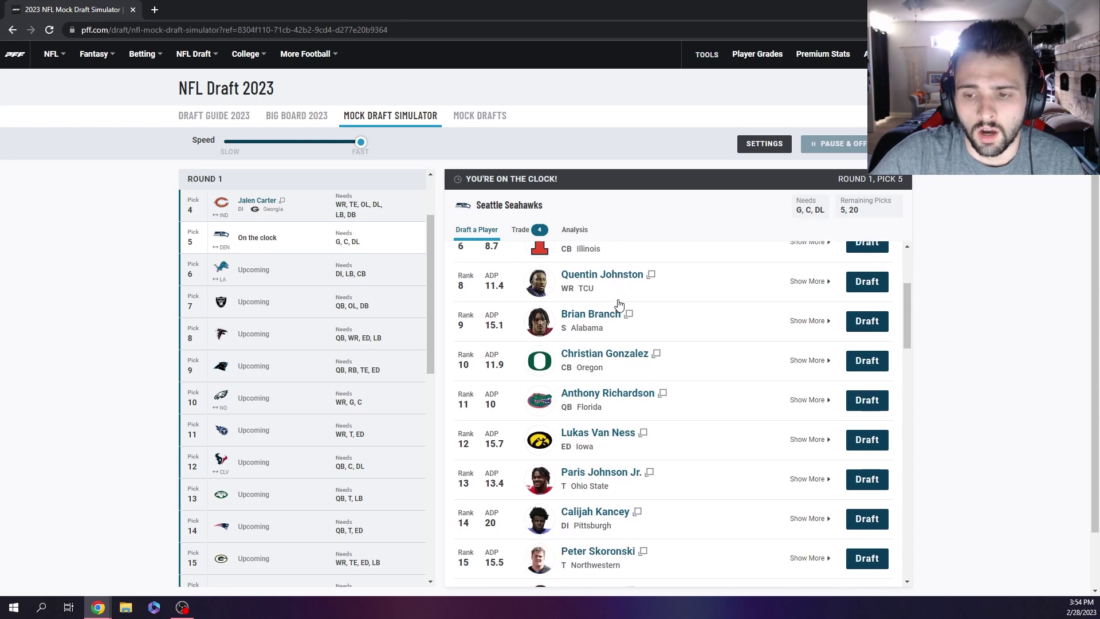
{"action": "scroll", "coordinate": [619, 305], "scroll_direction": "down", "scroll_amount": 3}
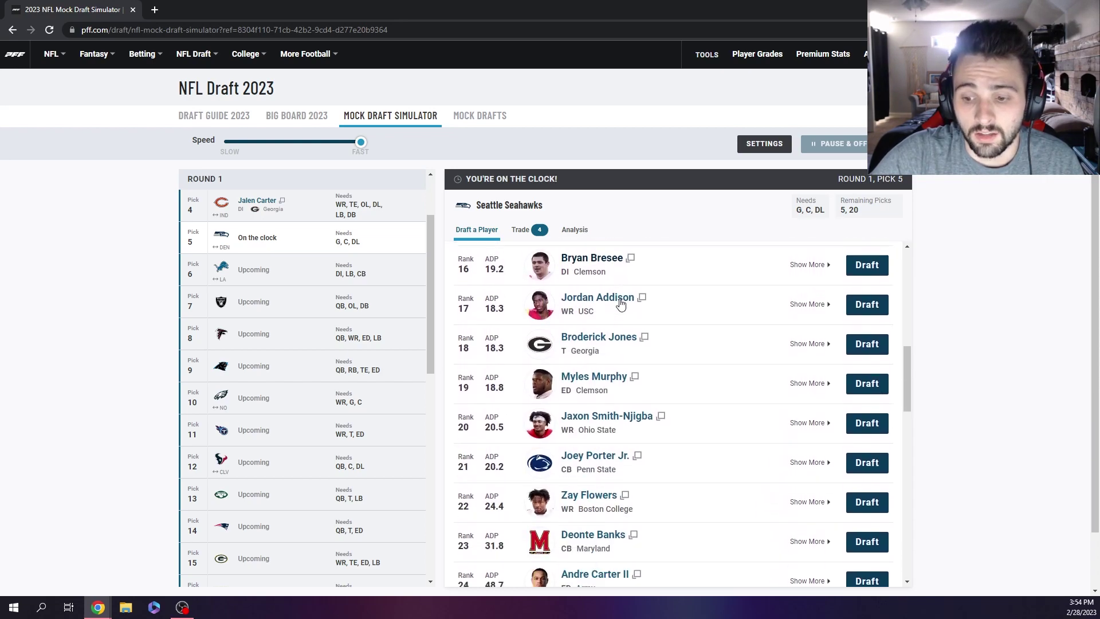
{"action": "scroll", "coordinate": [621, 304], "scroll_direction": "up", "scroll_amount": 1}
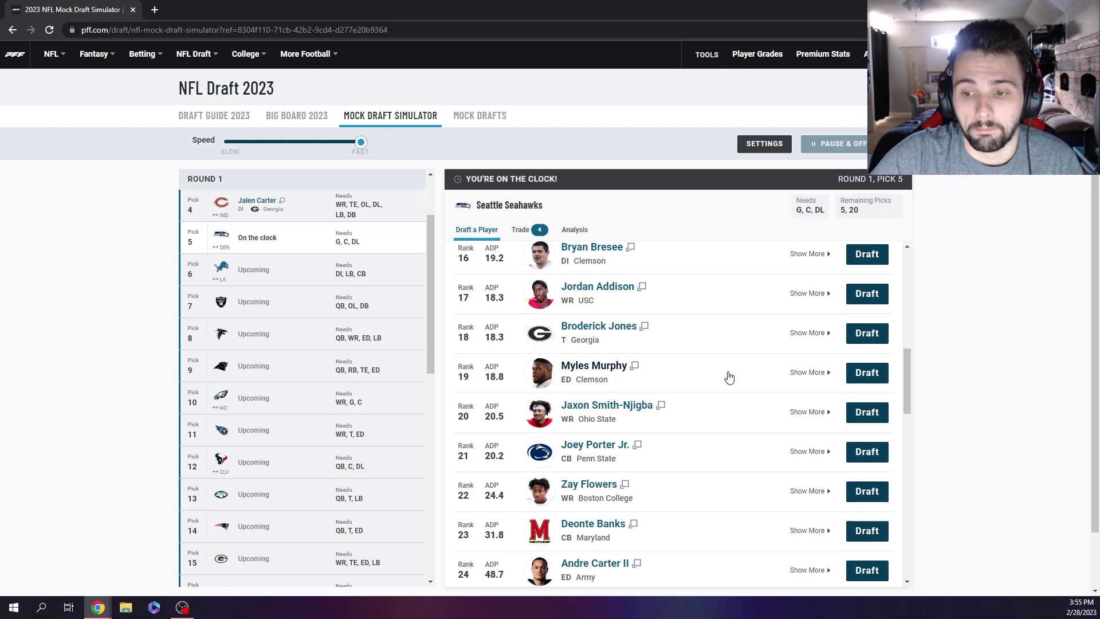
{"action": "scroll", "coordinate": [729, 377], "scroll_direction": "up", "scroll_amount": 1}
{"action": "scroll", "coordinate": [728, 377], "scroll_direction": "down", "scroll_amount": 2}
{"action": "scroll", "coordinate": [729, 377], "scroll_direction": "up", "scroll_amount": 9}
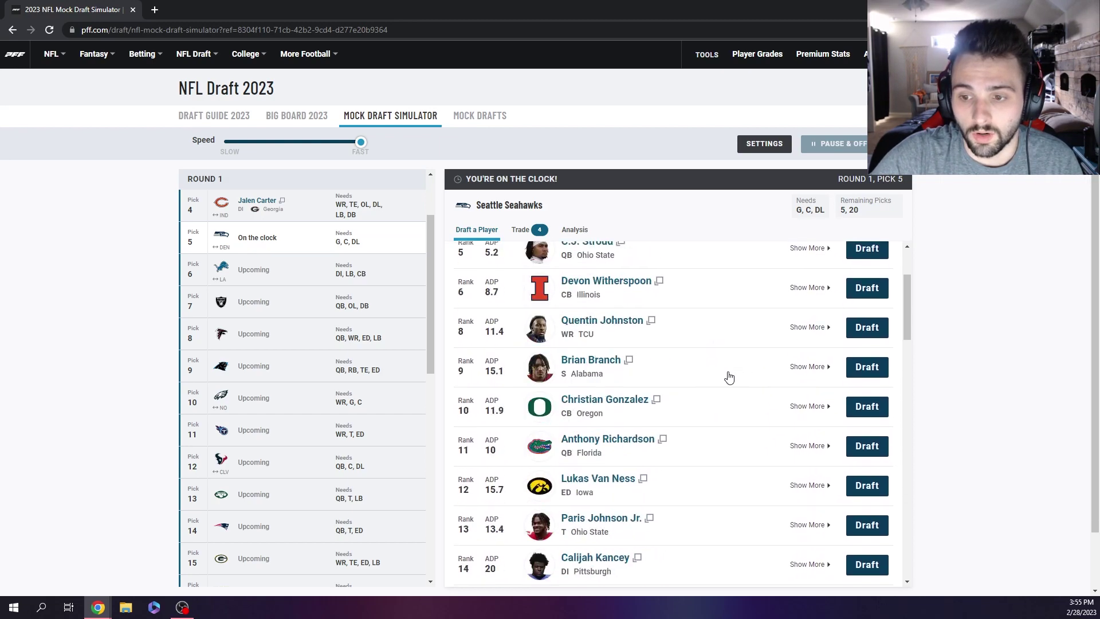
{"action": "scroll", "coordinate": [727, 436], "scroll_direction": "down", "scroll_amount": 2}
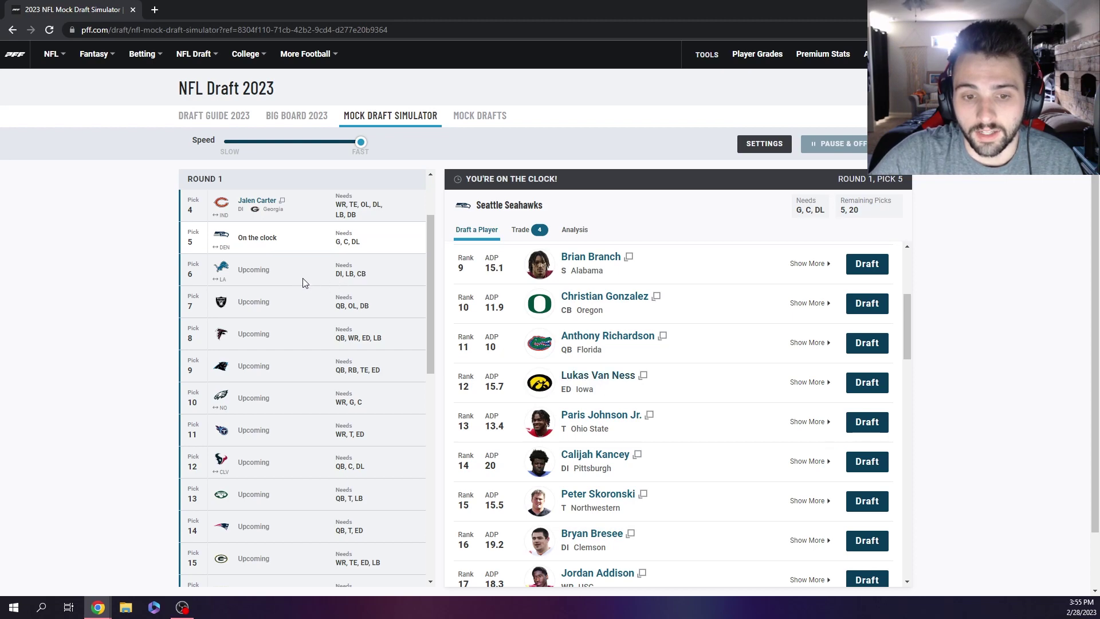
{"action": "scroll", "coordinate": [559, 384], "scroll_direction": "down", "scroll_amount": 3}
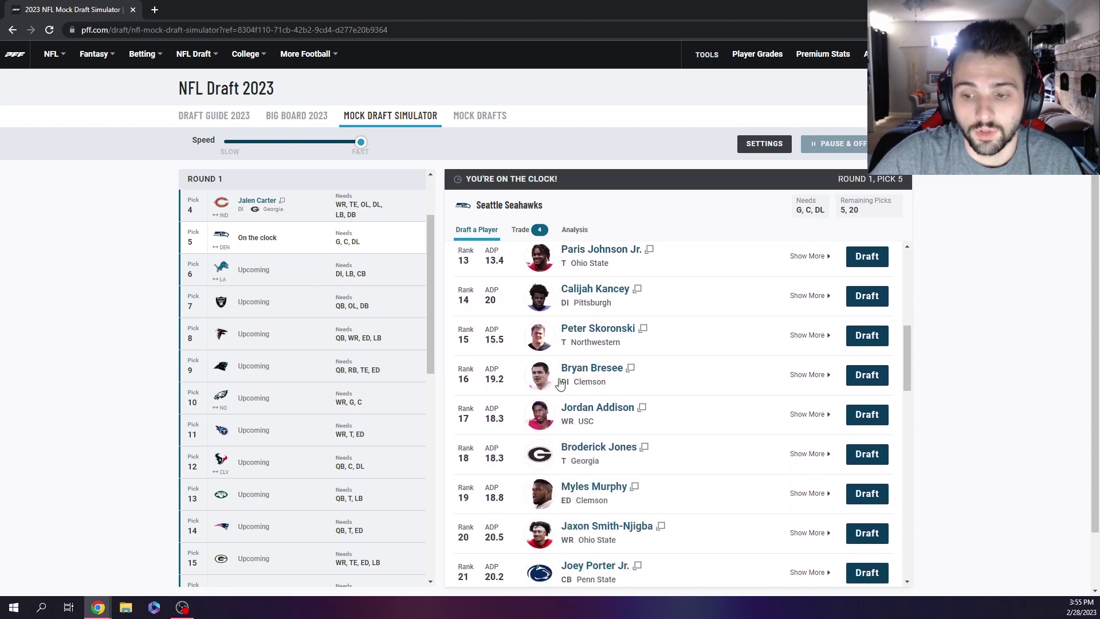
{"action": "left_click", "coordinate": [880, 494]}
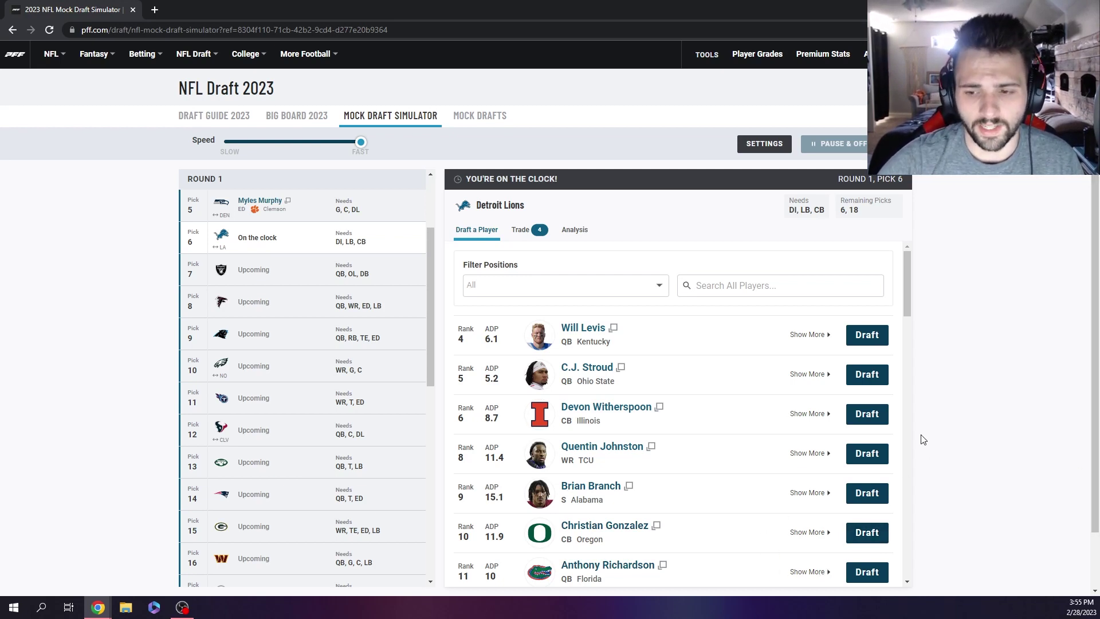
Draft Lukas Van Ness for the Detroit Lions with pick 6 and Will Levis for the Las Vegas Raiders with pick 7
{"action": "scroll", "coordinate": [688, 413], "scroll_direction": "down", "scroll_amount": 2}
{"action": "scroll", "coordinate": [689, 412], "scroll_direction": "down", "scroll_amount": 2}
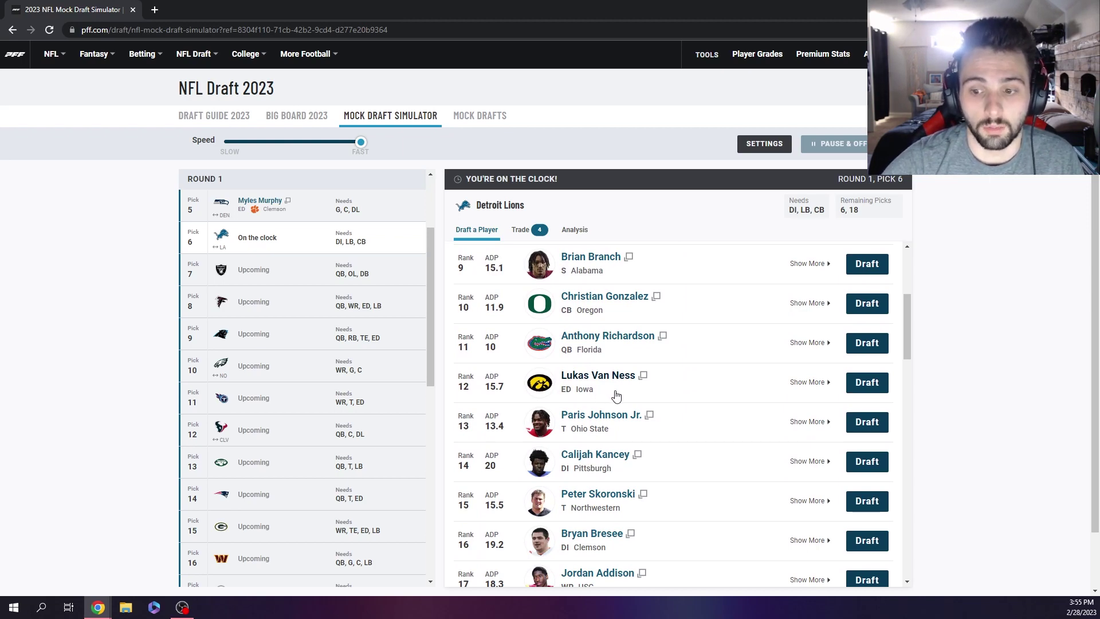
{"action": "scroll", "coordinate": [665, 387], "scroll_direction": "down", "scroll_amount": 5}
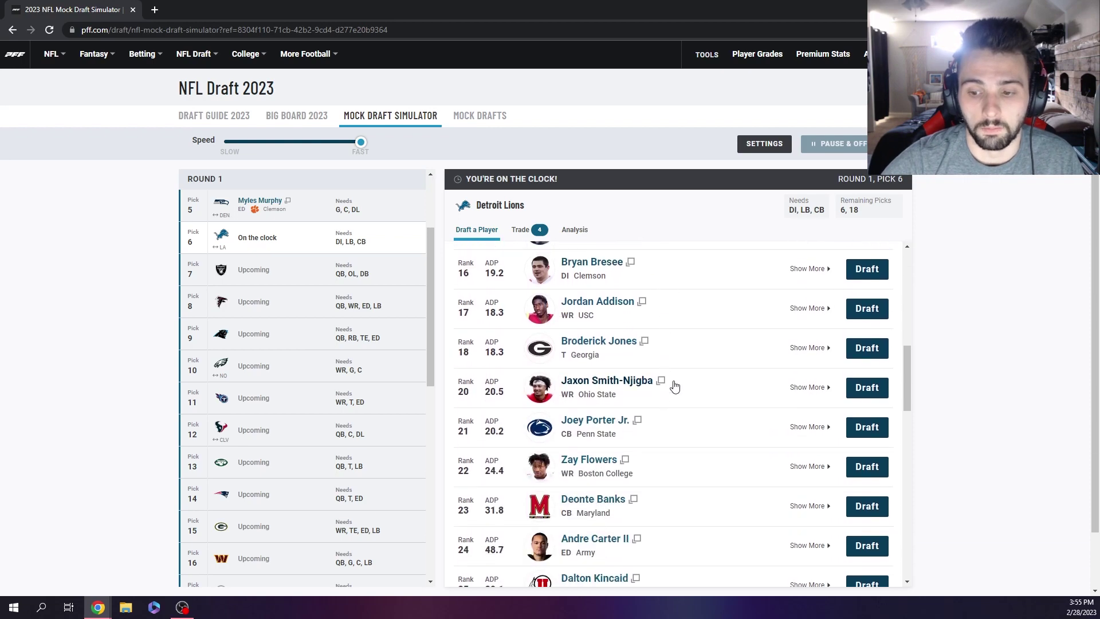
{"action": "scroll", "coordinate": [674, 387], "scroll_direction": "up", "scroll_amount": 5}
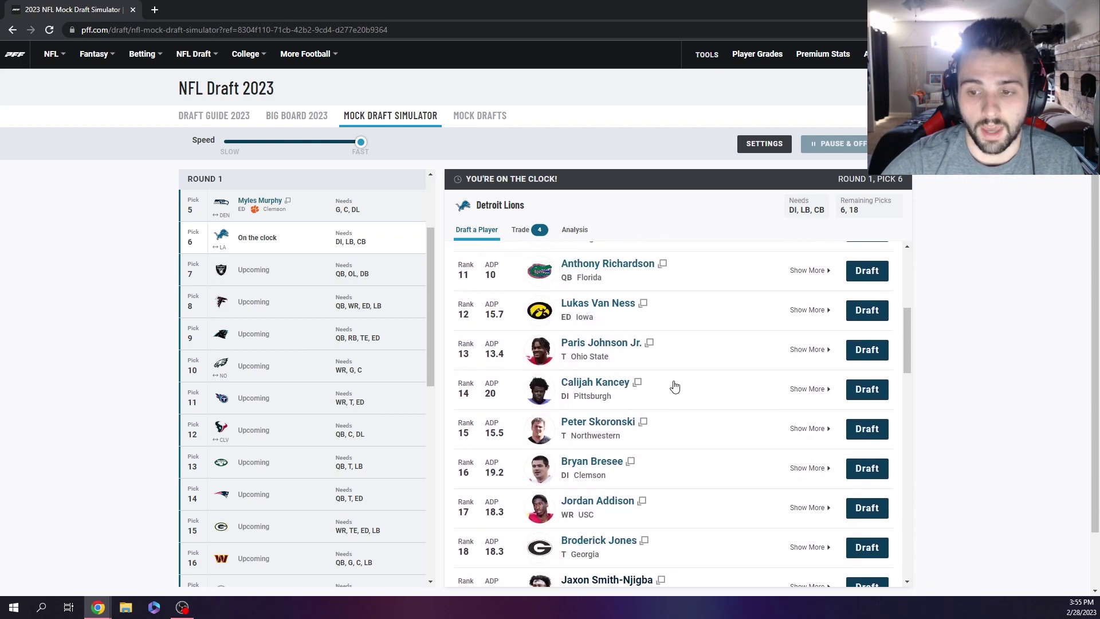
{"action": "left_click", "coordinate": [867, 383]}
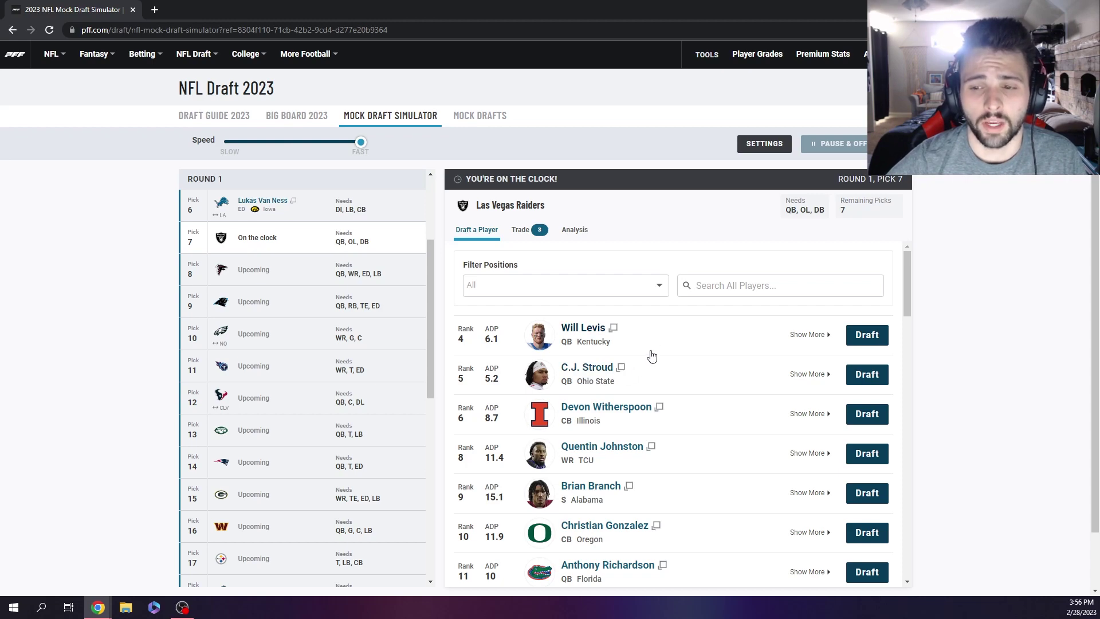
{"action": "left_click", "coordinate": [863, 336]}
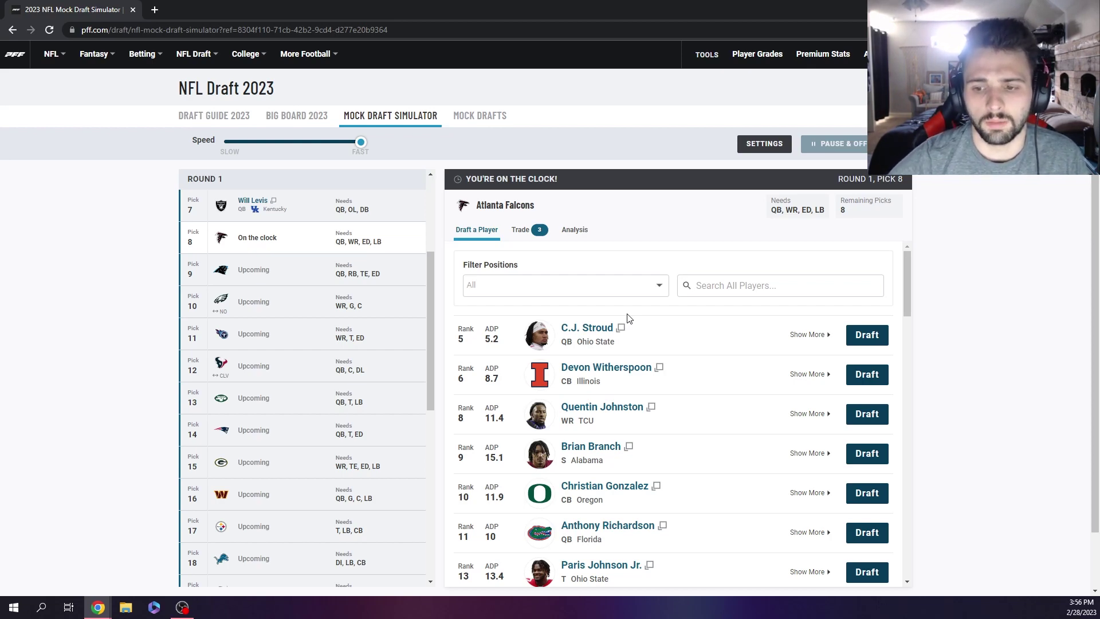
Look through the available players and draft Illinois cornerback Devon Witherspoon for the Atlanta Falcons with pick 8
{"action": "scroll", "coordinate": [636, 316], "scroll_direction": "down", "scroll_amount": 2}
{"action": "scroll", "coordinate": [644, 315], "scroll_direction": "down", "scroll_amount": 2}
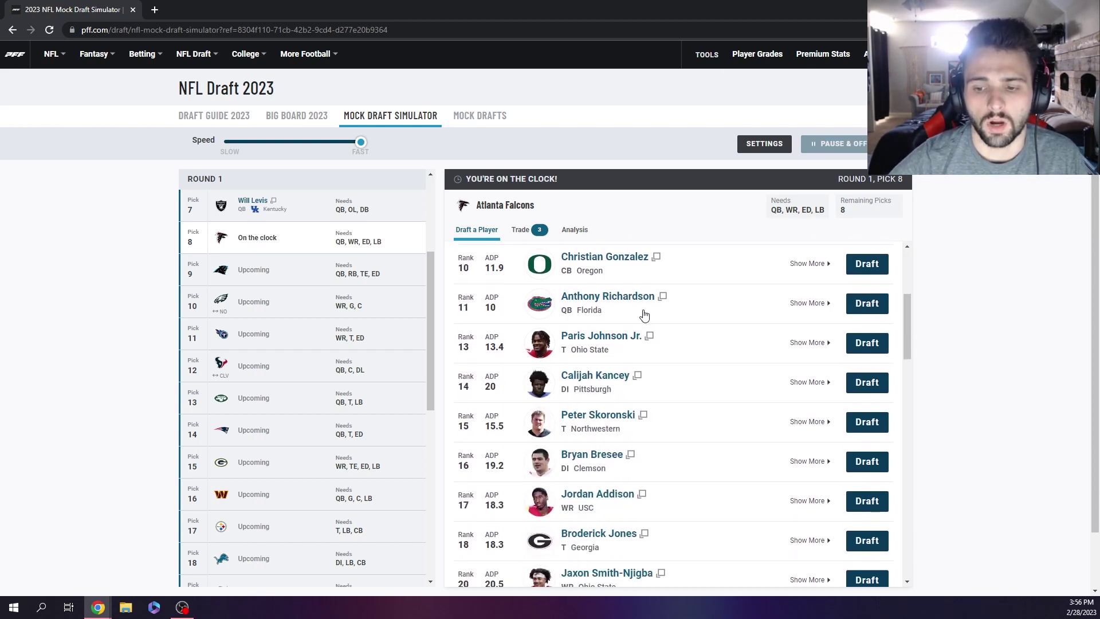
{"action": "scroll", "coordinate": [644, 314], "scroll_direction": "down", "scroll_amount": 2}
{"action": "scroll", "coordinate": [644, 315], "scroll_direction": "up", "scroll_amount": 6}
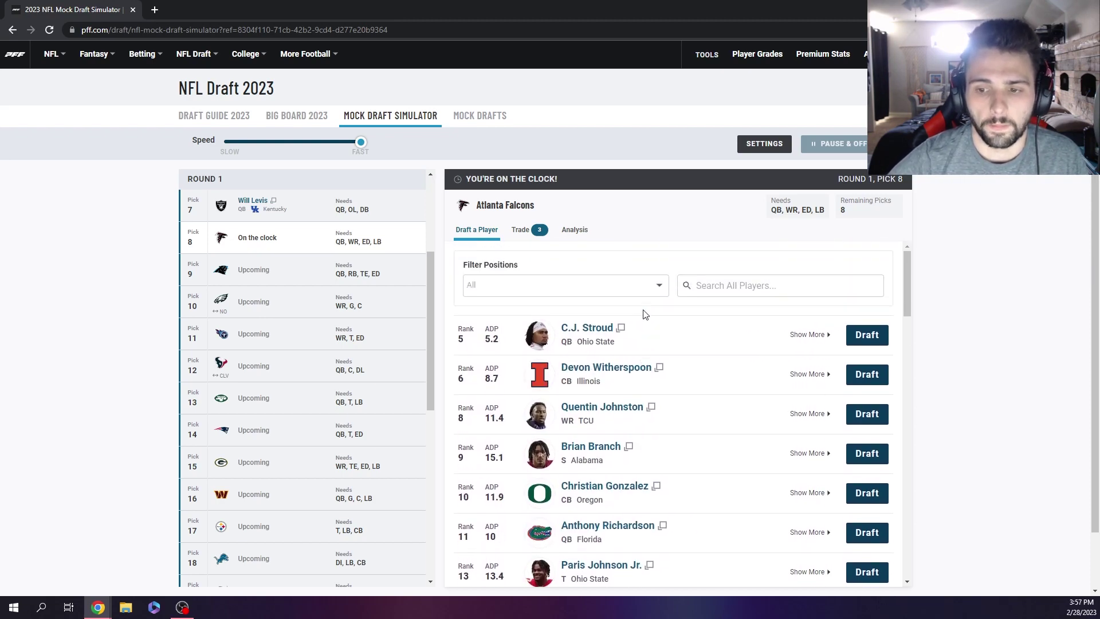
{"action": "scroll", "coordinate": [644, 369], "scroll_direction": "down", "scroll_amount": 6}
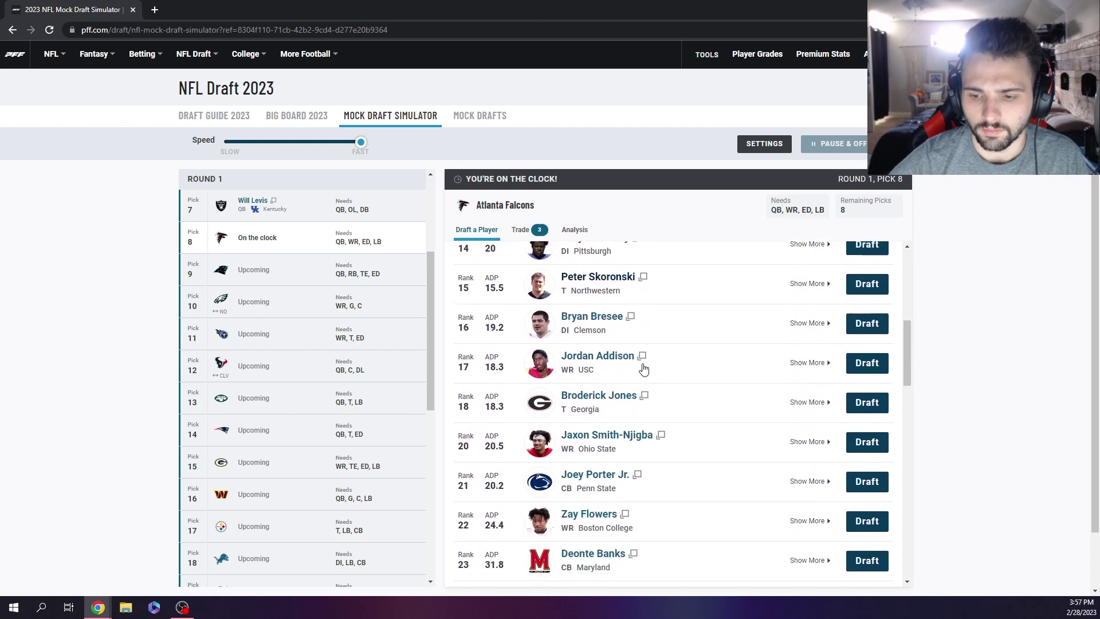
{"action": "scroll", "coordinate": [645, 370], "scroll_direction": "down", "scroll_amount": 6}
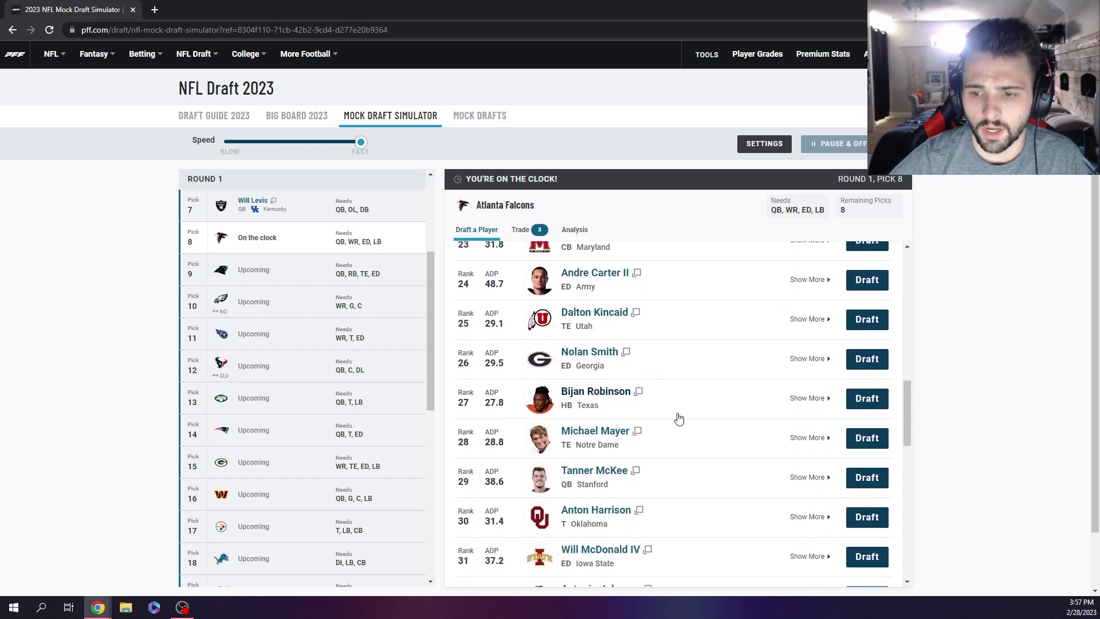
{"action": "scroll", "coordinate": [682, 418], "scroll_direction": "down", "scroll_amount": 4}
{"action": "scroll", "coordinate": [695, 413], "scroll_direction": "up", "scroll_amount": 6}
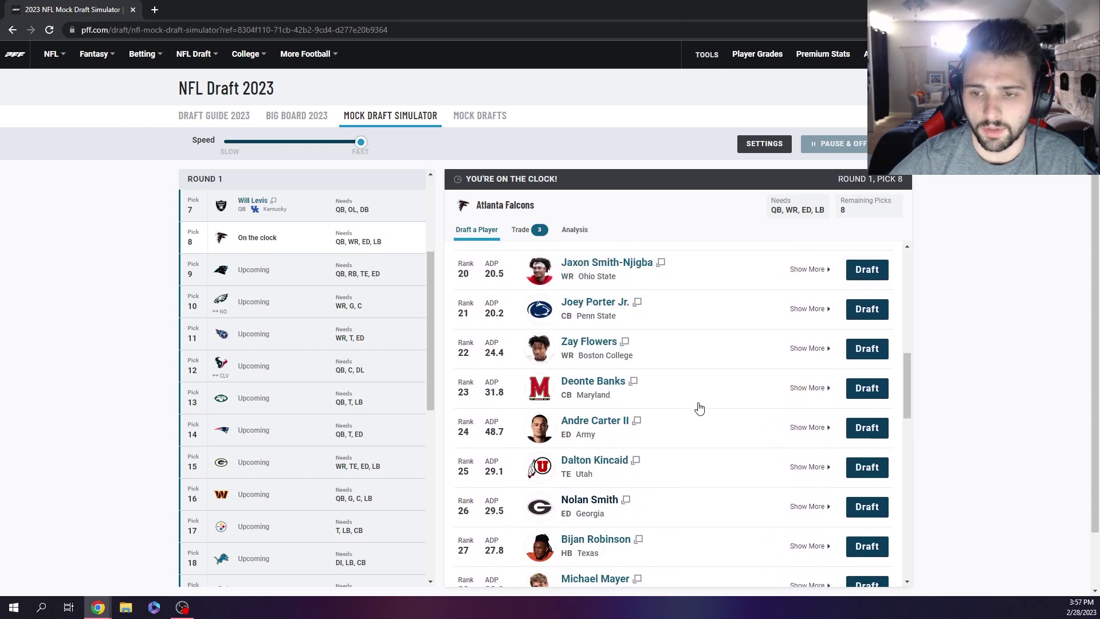
{"action": "scroll", "coordinate": [699, 408], "scroll_direction": "up", "scroll_amount": 10}
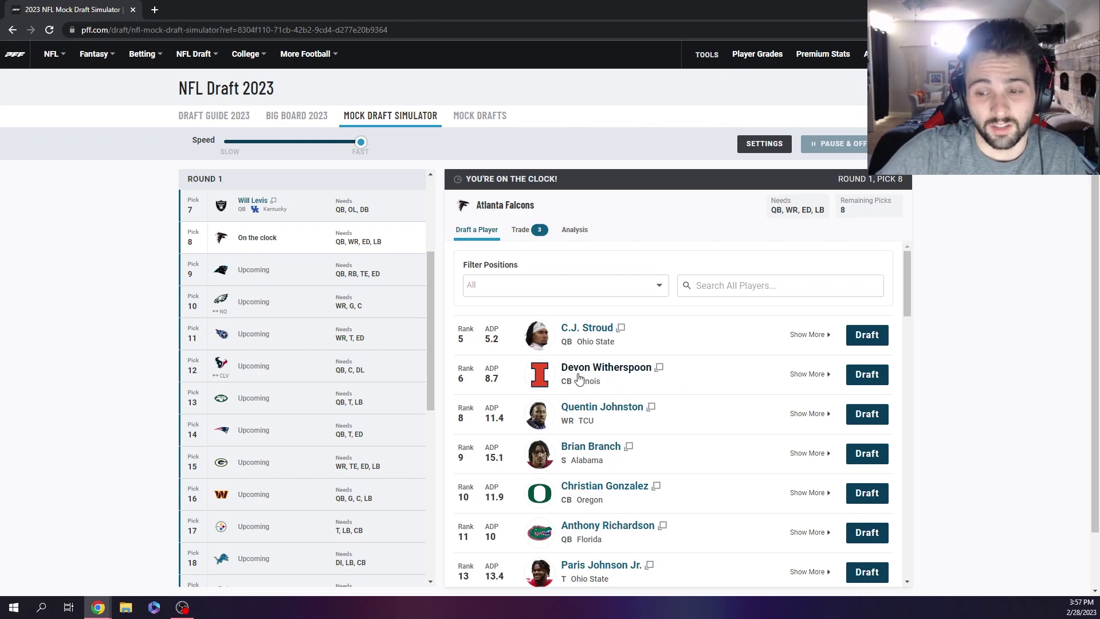
{"action": "left_click", "coordinate": [879, 379]}
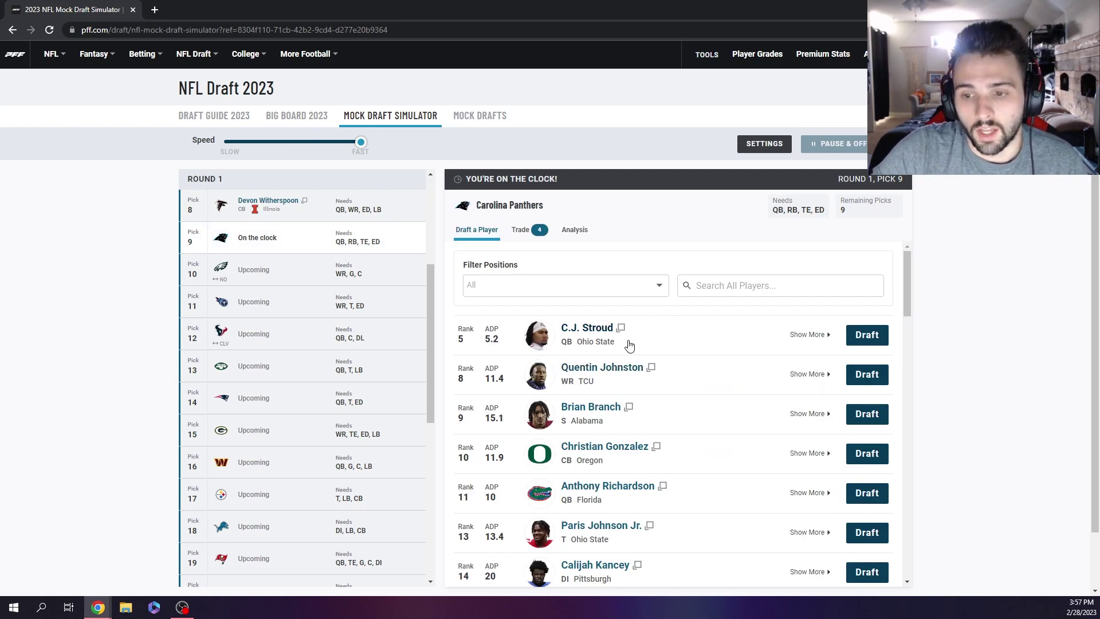
Draft C.J. Stroud for the Carolina Panthers with pick 9 and Christian Gonzalez for the Philadelphia Eagles with pick 10
{"action": "scroll", "coordinate": [287, 284], "scroll_direction": "up", "scroll_amount": 1}
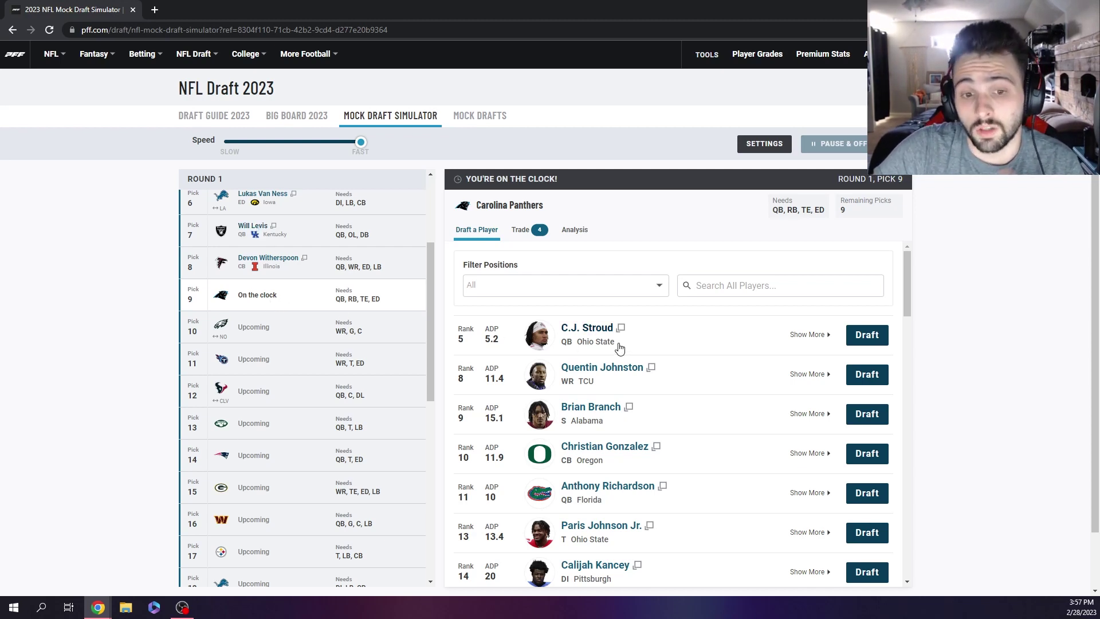
{"action": "left_click", "coordinate": [864, 338]}
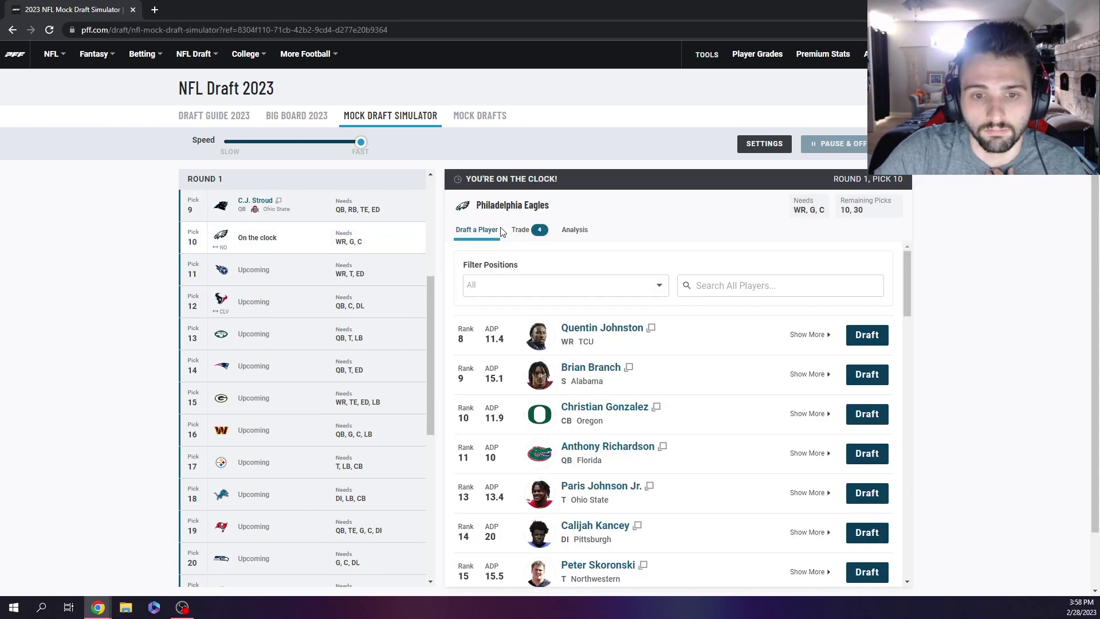
{"action": "scroll", "coordinate": [309, 267], "scroll_direction": "up", "scroll_amount": 1}
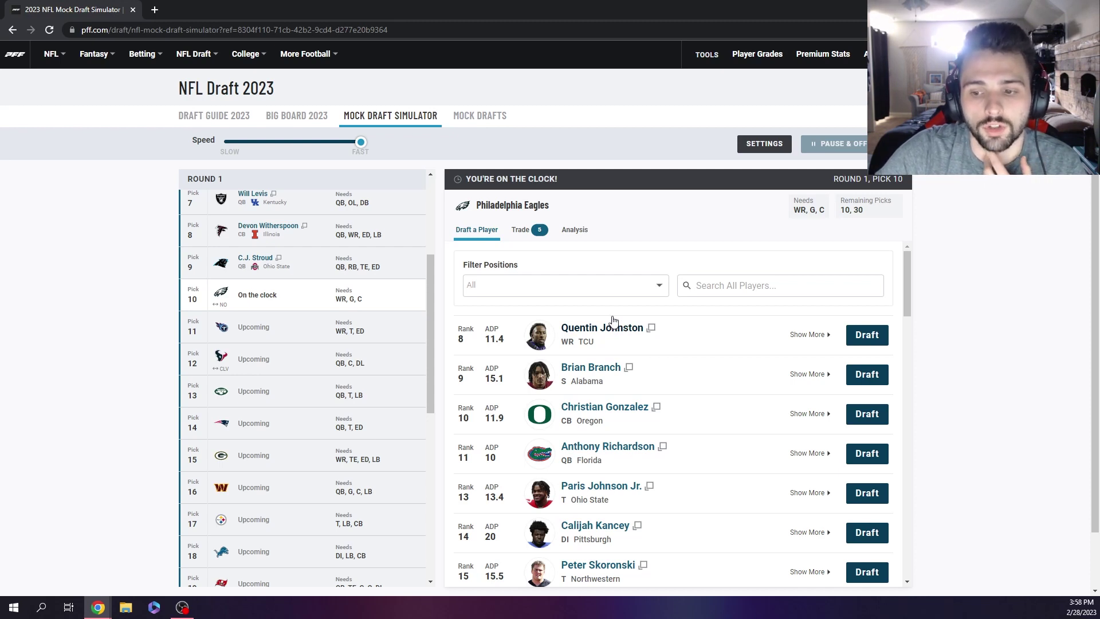
{"action": "scroll", "coordinate": [600, 339], "scroll_direction": "down", "scroll_amount": 1}
{"action": "scroll", "coordinate": [594, 315], "scroll_direction": "down", "scroll_amount": 1}
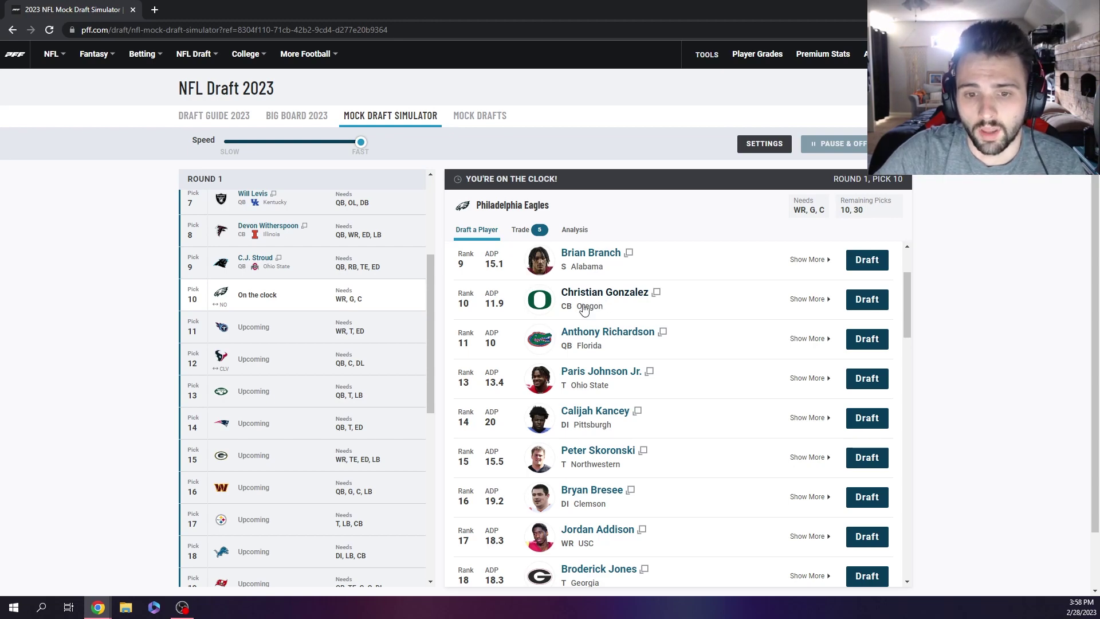
{"action": "left_click_drag", "start_coordinate": [335, 288], "coordinate": [353, 302]}
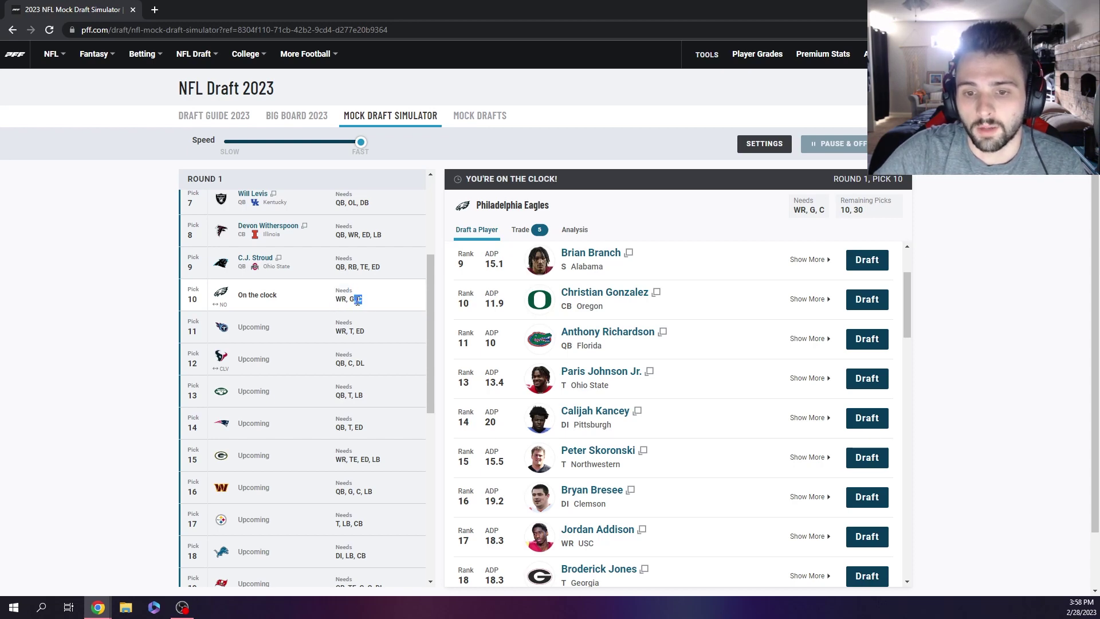
{"action": "left_click", "coordinate": [367, 303]}
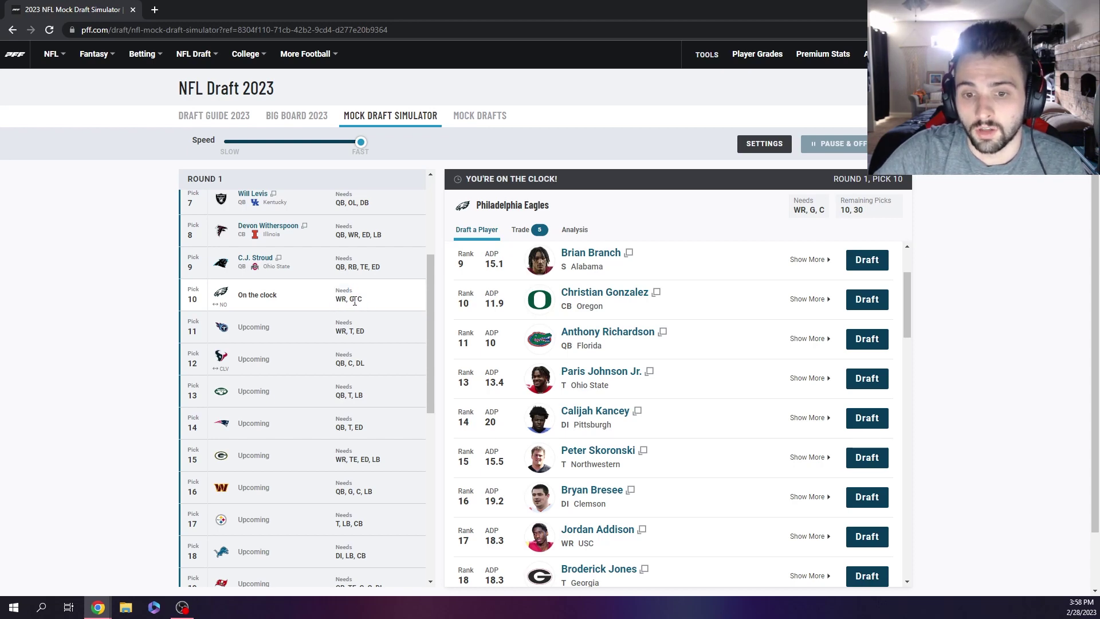
{"action": "left_click_drag", "start_coordinate": [354, 302], "coordinate": [335, 290]}
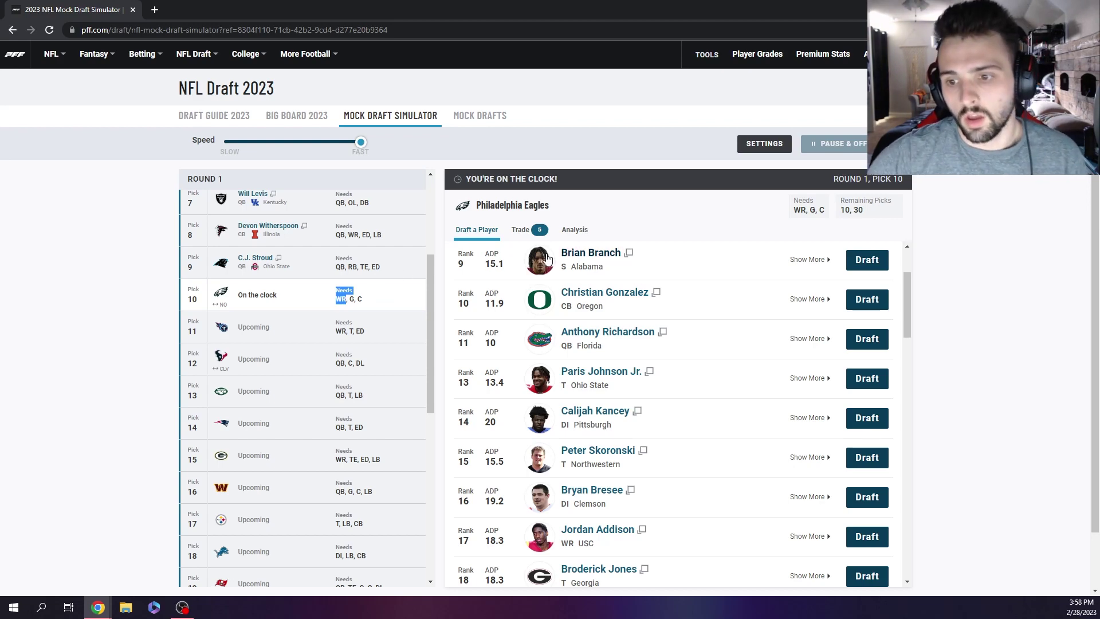
{"action": "left_click", "coordinate": [868, 300]}
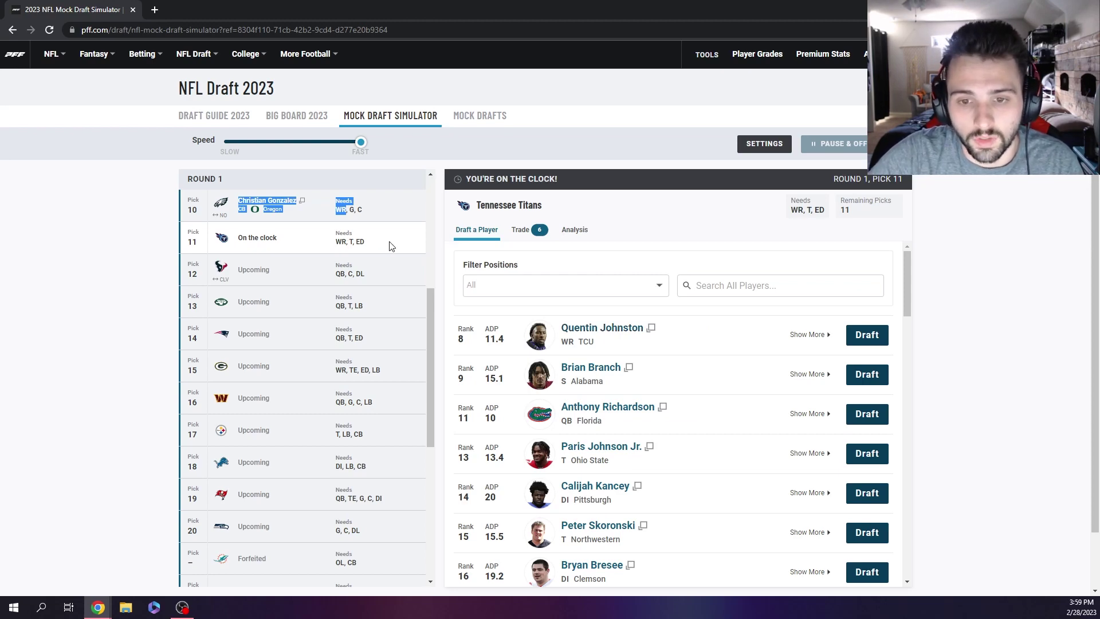
Compare the available players and draft Northwestern tackle Peter Skoronski for the Tennessee Titans with pick 11
{"action": "scroll", "coordinate": [668, 363], "scroll_direction": "down", "scroll_amount": 7}
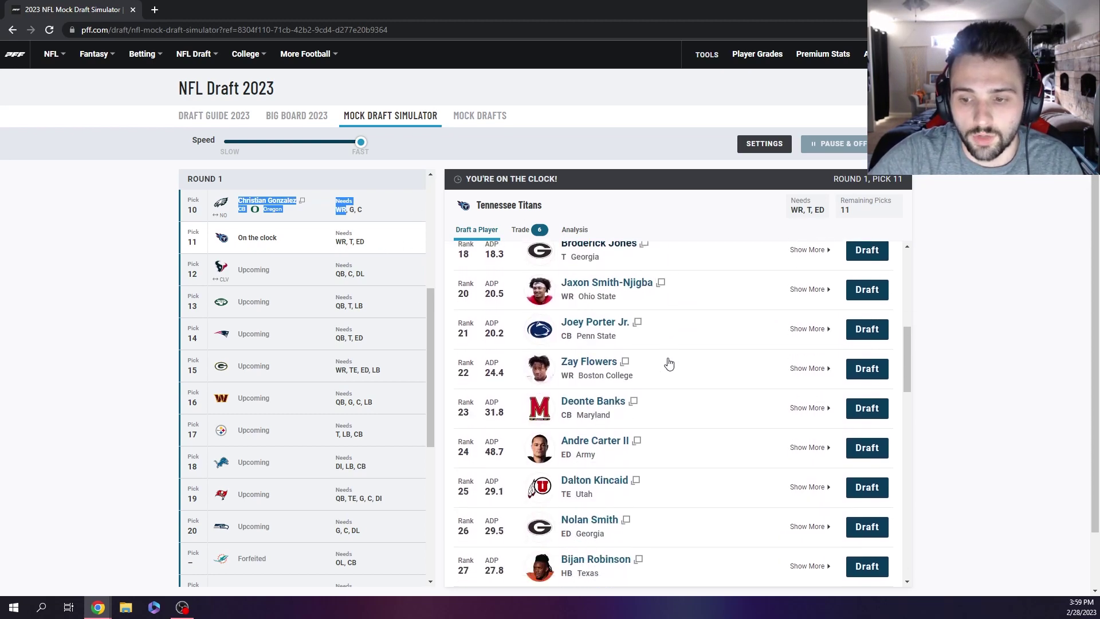
{"action": "scroll", "coordinate": [669, 363], "scroll_direction": "up", "scroll_amount": 9}
{"action": "scroll", "coordinate": [642, 393], "scroll_direction": "down", "scroll_amount": 4}
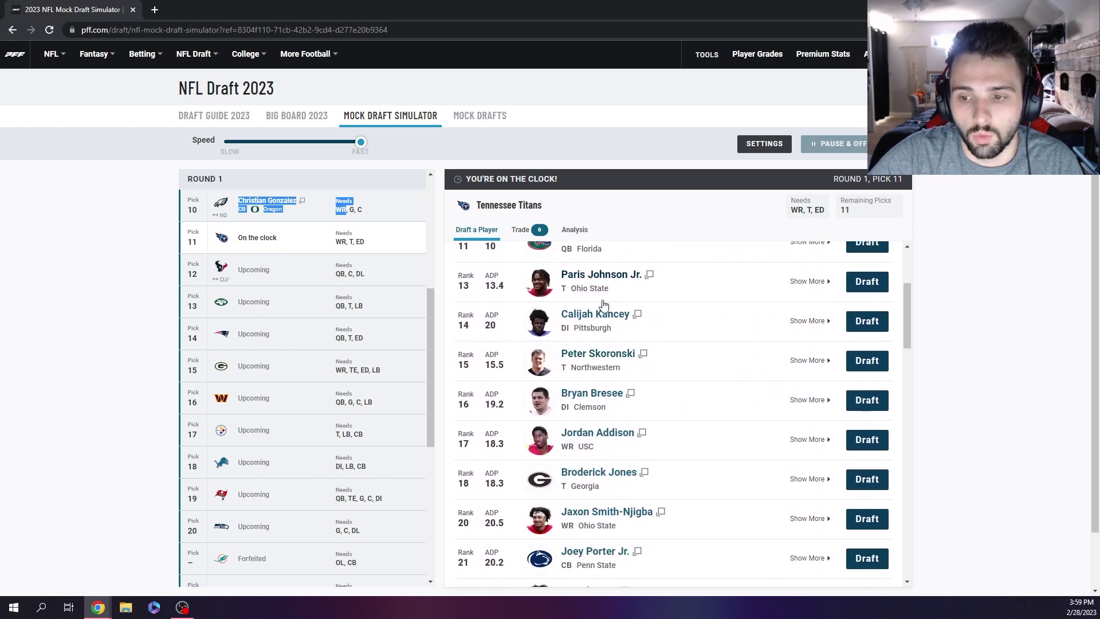
{"action": "scroll", "coordinate": [603, 305], "scroll_direction": "up", "scroll_amount": 1}
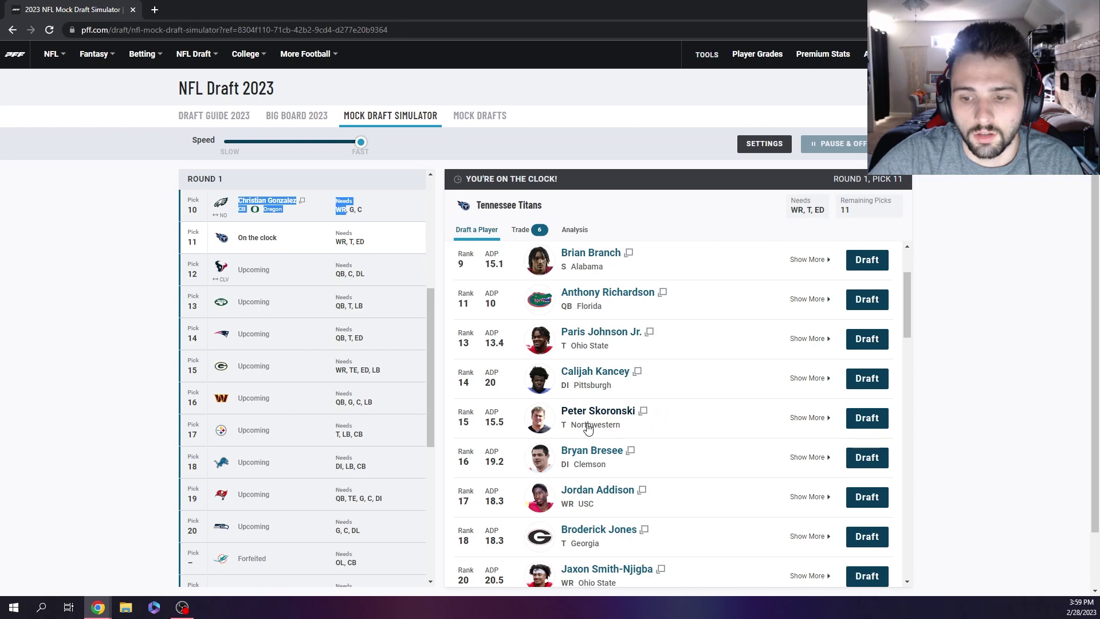
{"action": "scroll", "coordinate": [588, 427], "scroll_direction": "up", "scroll_amount": 3}
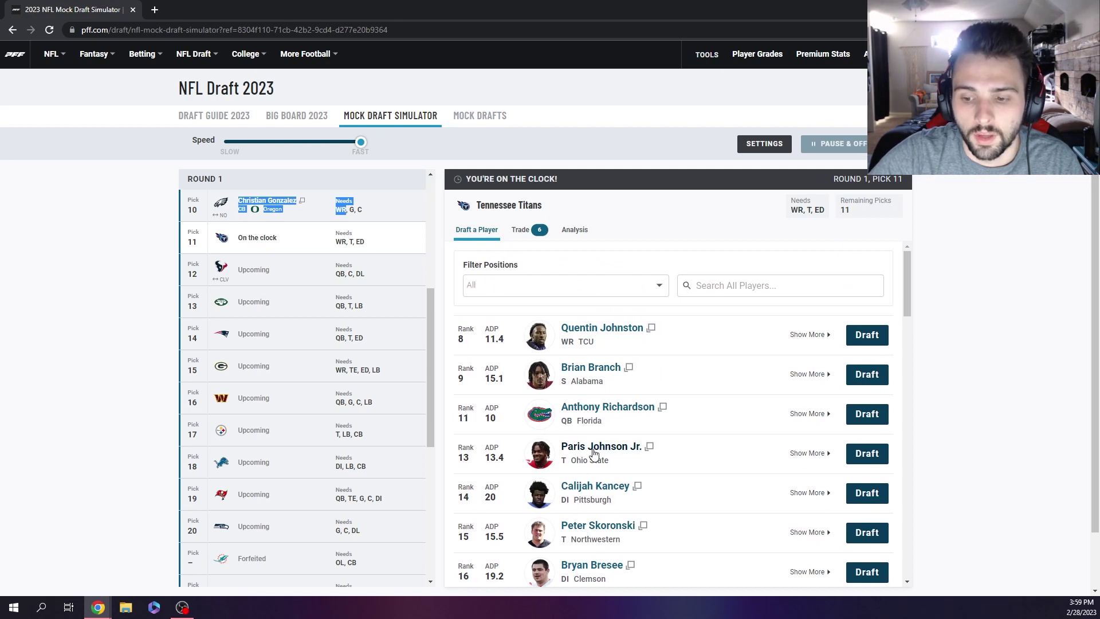
{"action": "scroll", "coordinate": [596, 456], "scroll_direction": "down", "scroll_amount": 2}
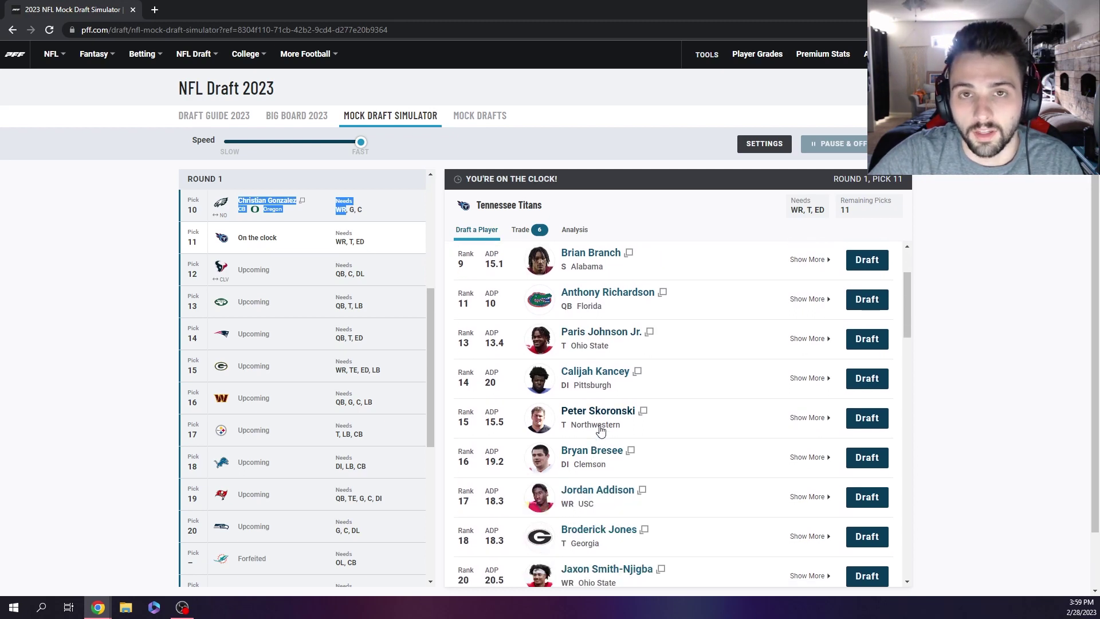
{"action": "left_click", "coordinate": [877, 419]}
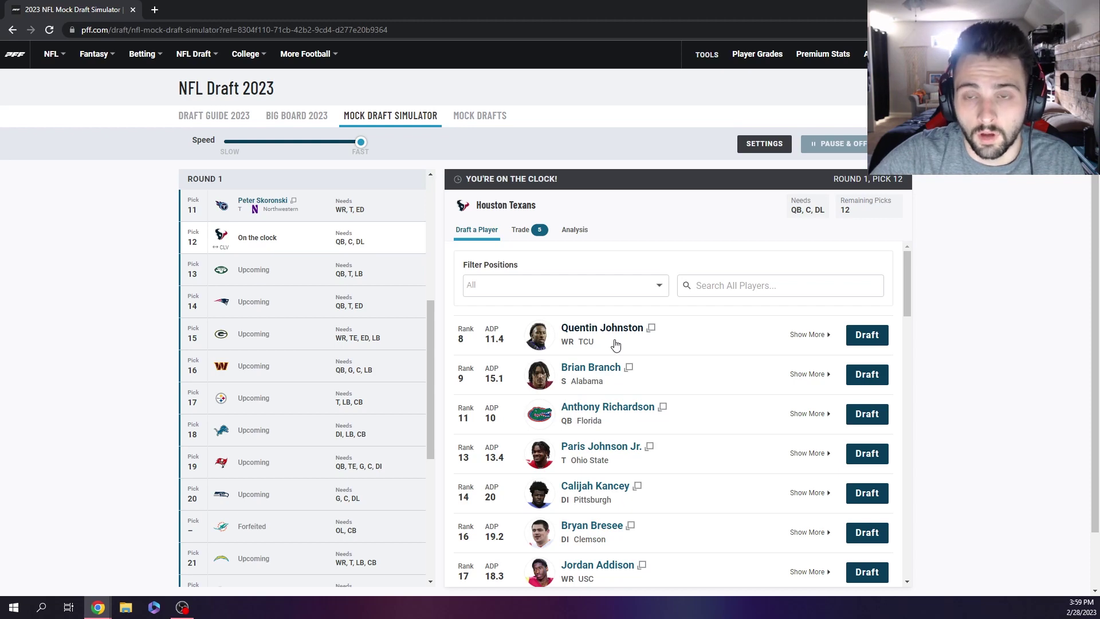
Draft Anthony Richardson for the Houston Texans with pick 12 and Paris Johnson Jr. for the New York Jets with pick 13
{"action": "scroll", "coordinate": [582, 321], "scroll_direction": "down", "scroll_amount": 1}
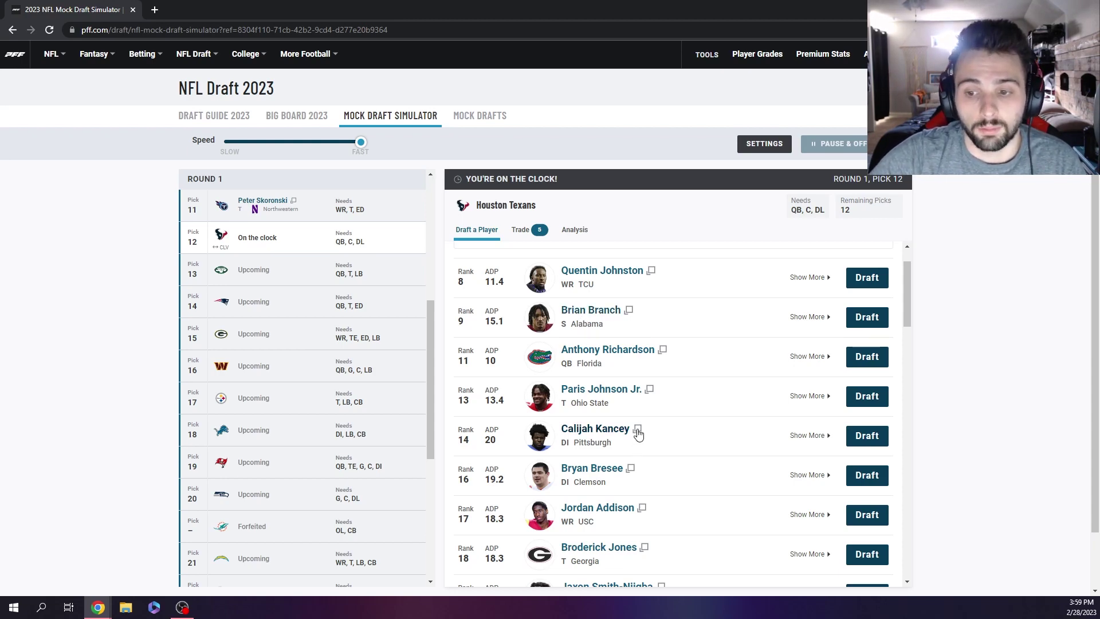
{"action": "scroll", "coordinate": [637, 432], "scroll_direction": "down", "scroll_amount": 1}
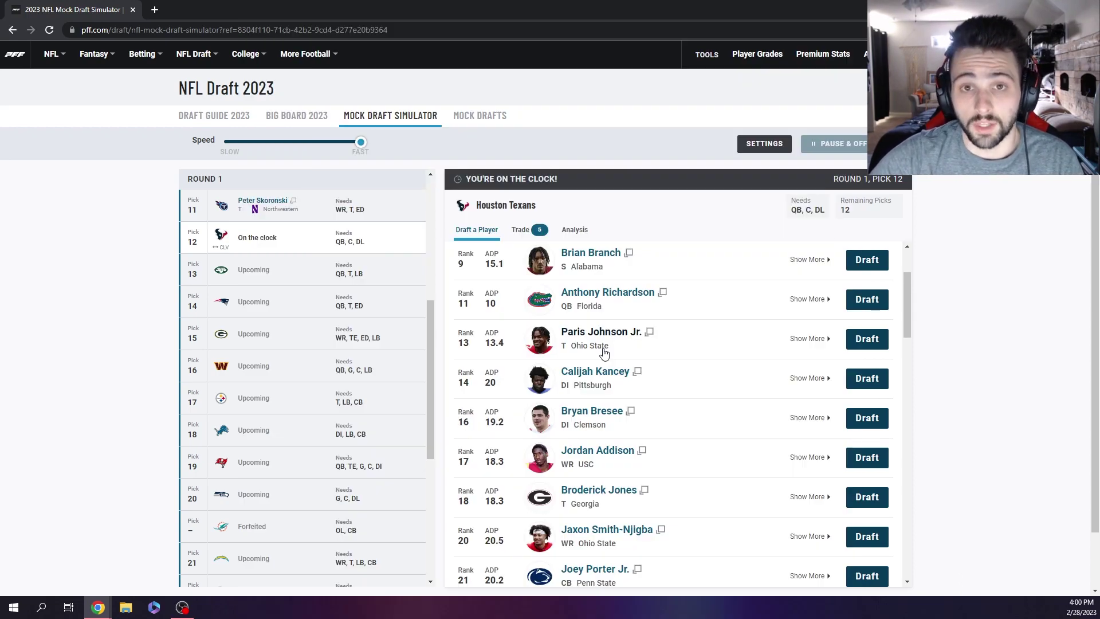
{"action": "scroll", "coordinate": [604, 352], "scroll_direction": "up", "scroll_amount": 2}
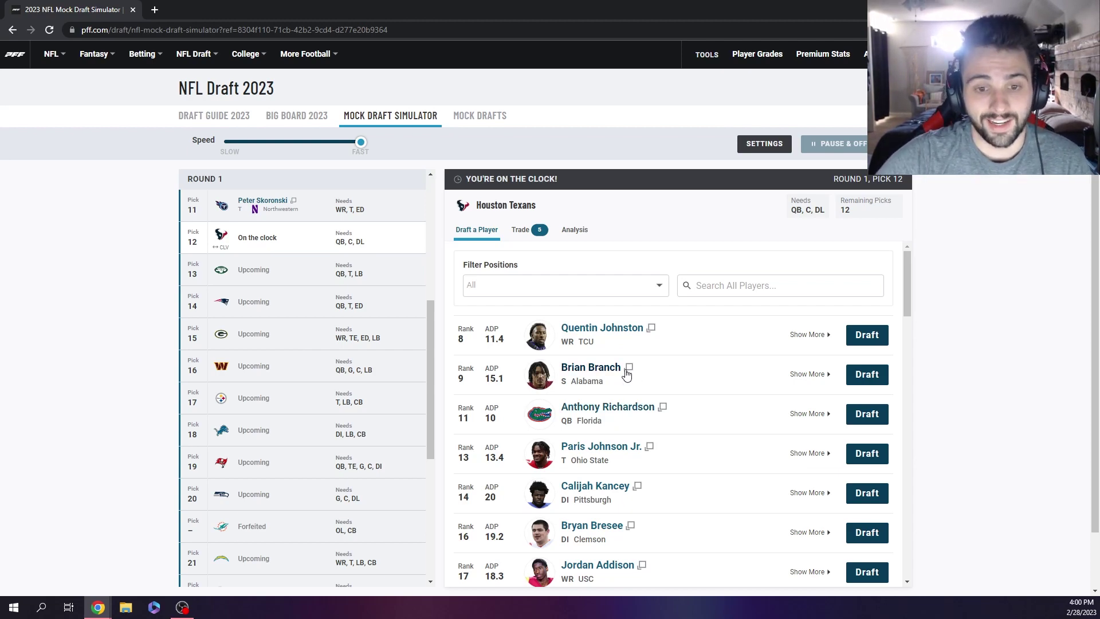
{"action": "scroll", "coordinate": [631, 374], "scroll_direction": "down", "scroll_amount": 3}
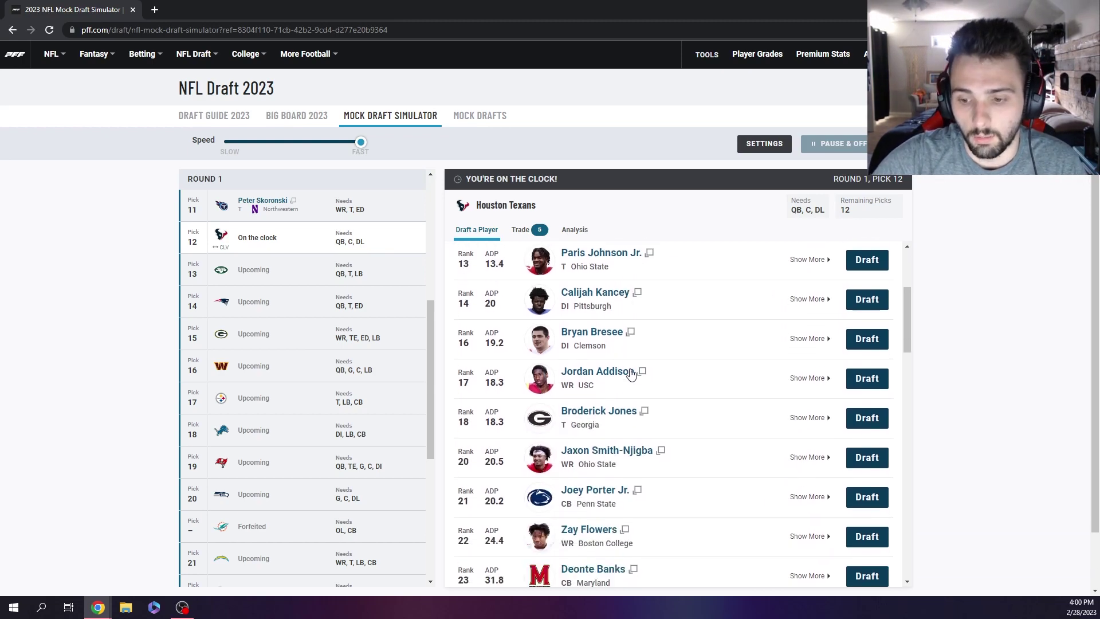
{"action": "scroll", "coordinate": [630, 374], "scroll_direction": "up", "scroll_amount": 2}
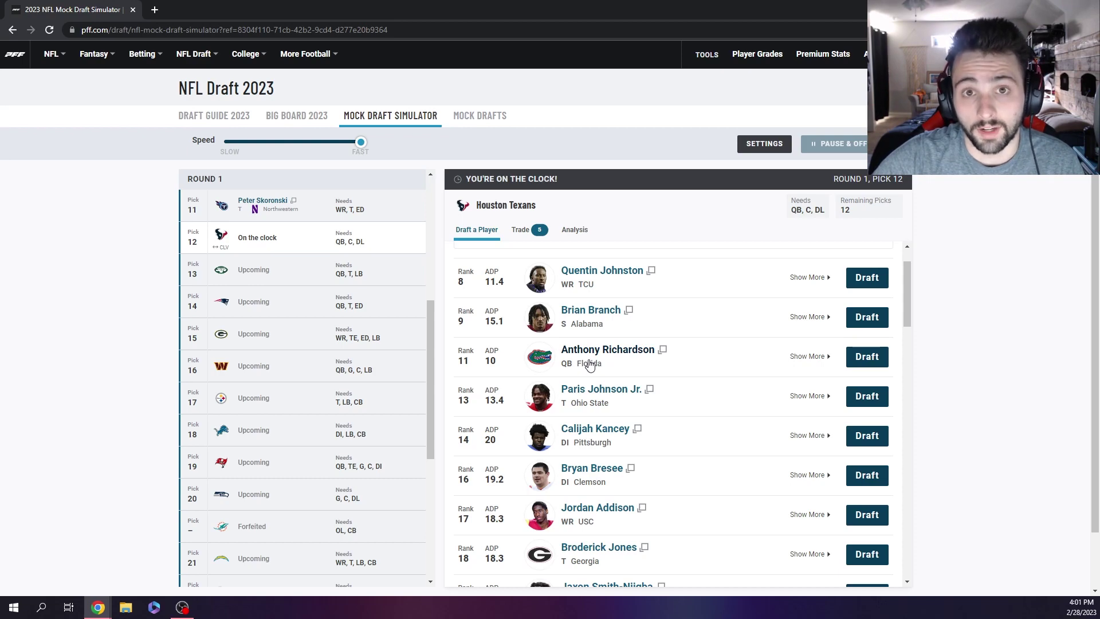
{"action": "left_click", "coordinate": [880, 359]}
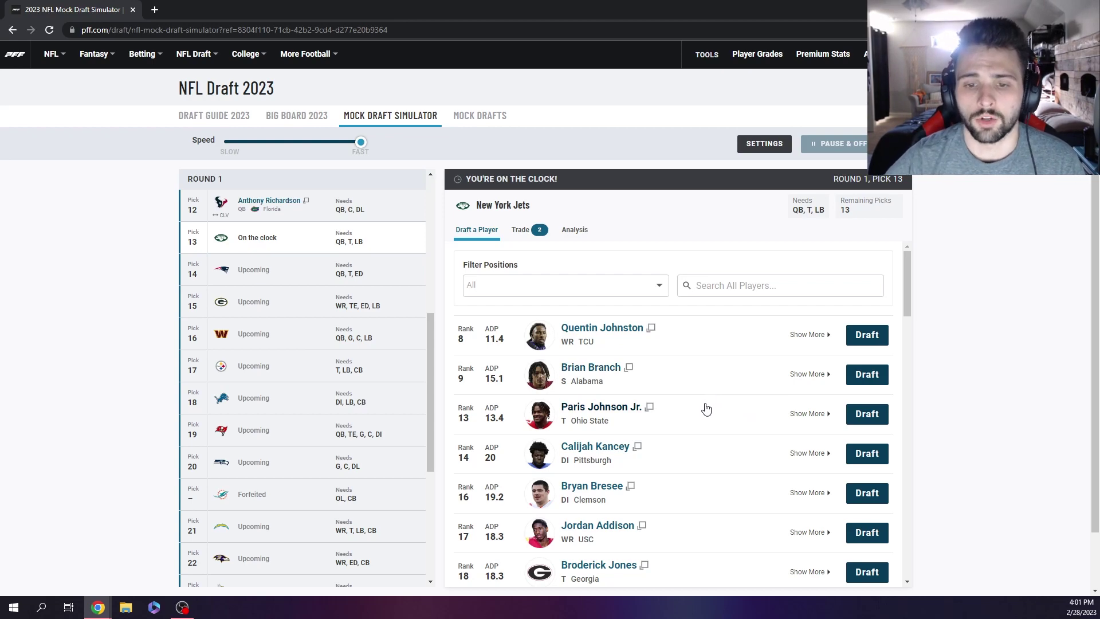
{"action": "left_click", "coordinate": [867, 413]}
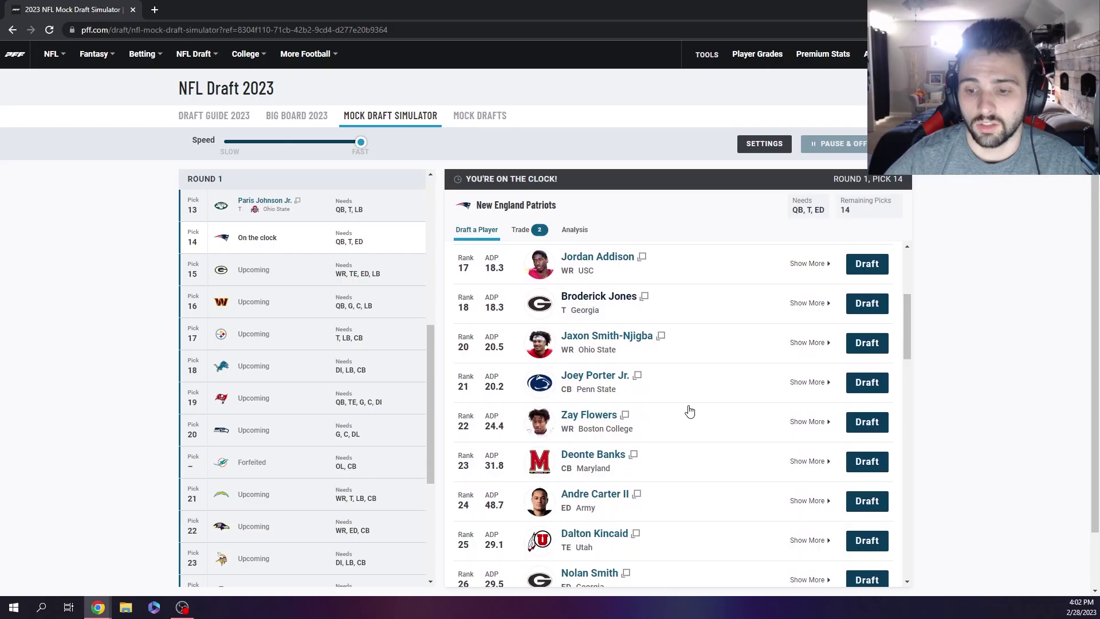
Draft Brian Branch for the New England Patriots with pick 14 and Broderick Jones for the Green Bay Packers with pick 15
{"action": "scroll", "coordinate": [688, 411], "scroll_direction": "up", "scroll_amount": 5}
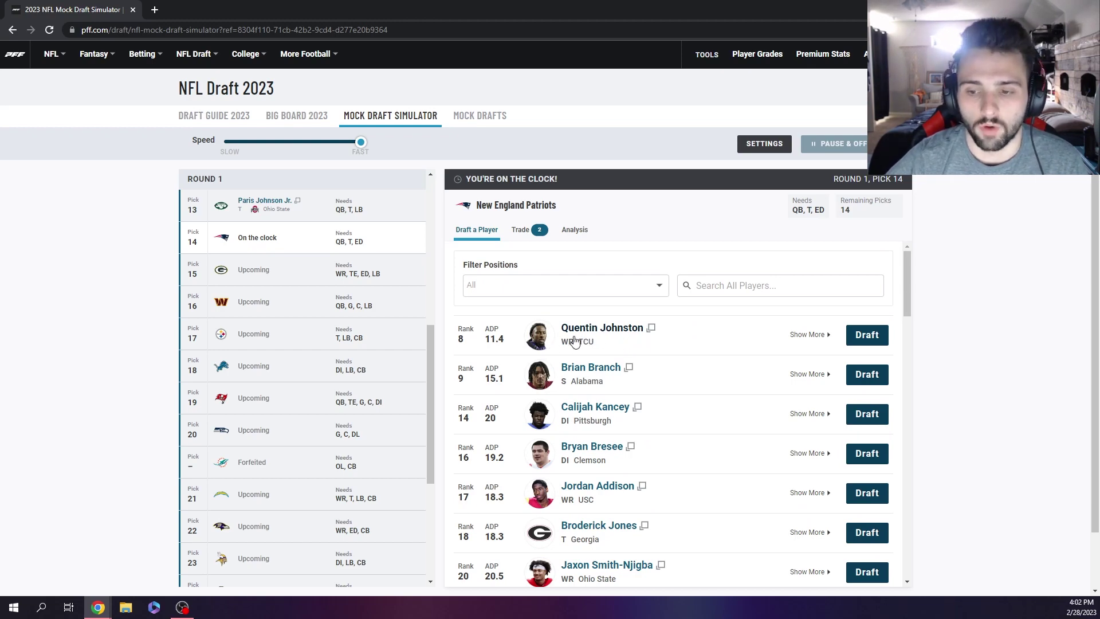
{"action": "scroll", "coordinate": [596, 367], "scroll_direction": "down", "scroll_amount": 2}
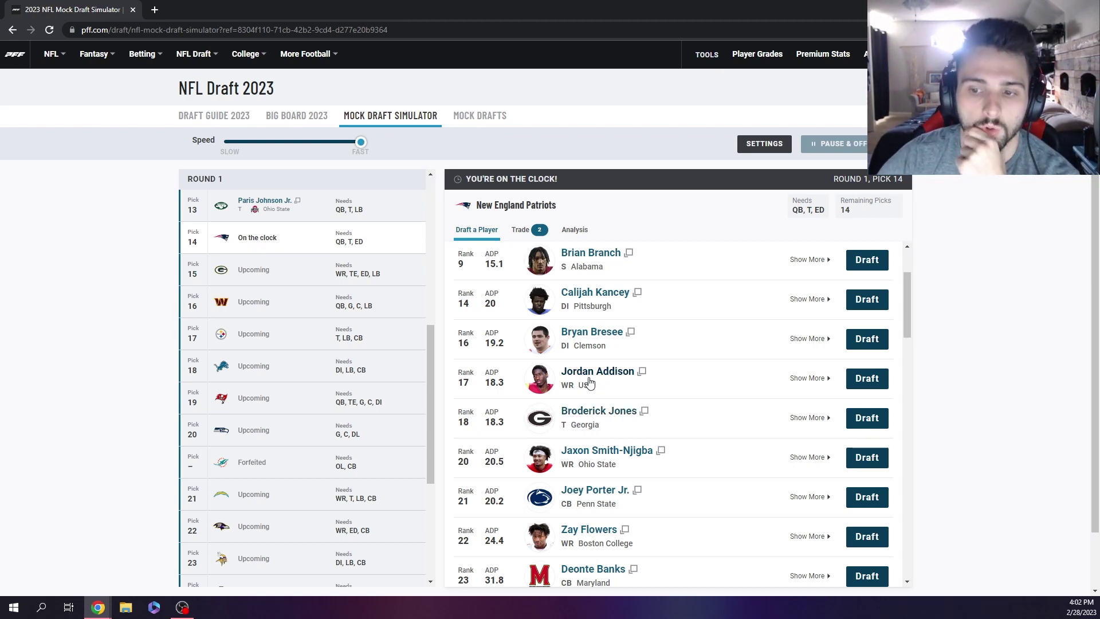
{"action": "scroll", "coordinate": [590, 383], "scroll_direction": "up", "scroll_amount": 2}
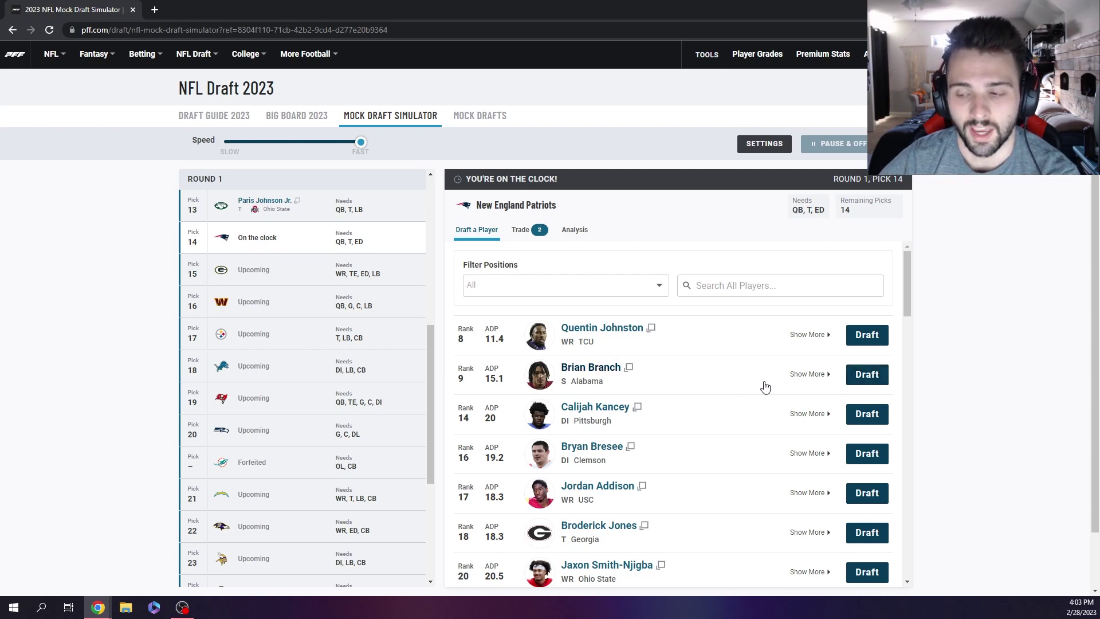
{"action": "left_click", "coordinate": [866, 375]}
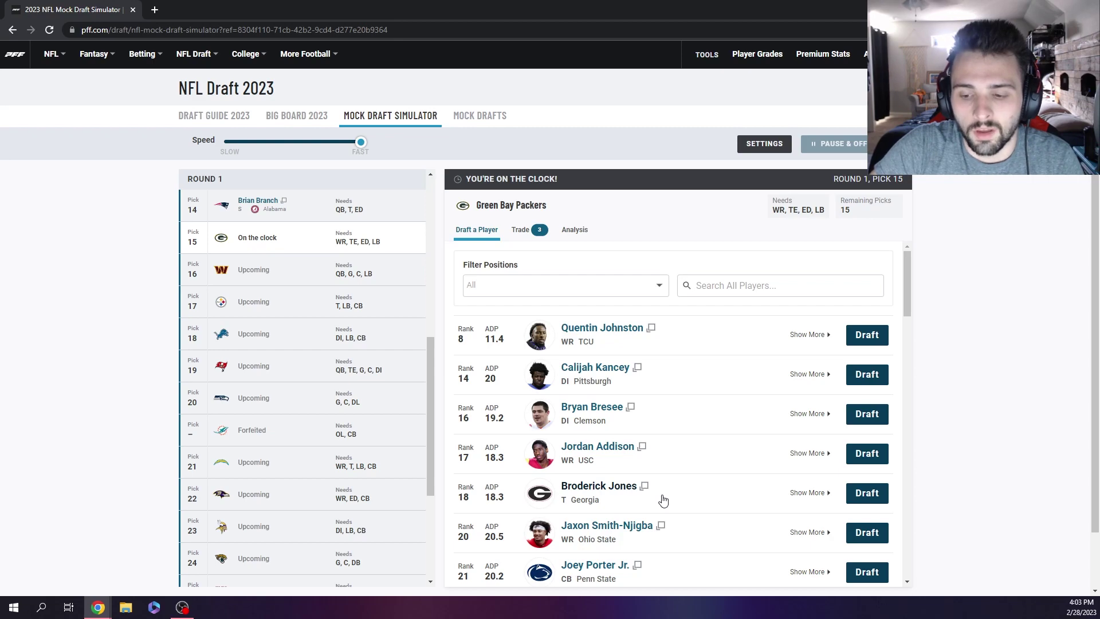
{"action": "scroll", "coordinate": [663, 500], "scroll_direction": "down", "scroll_amount": 3}
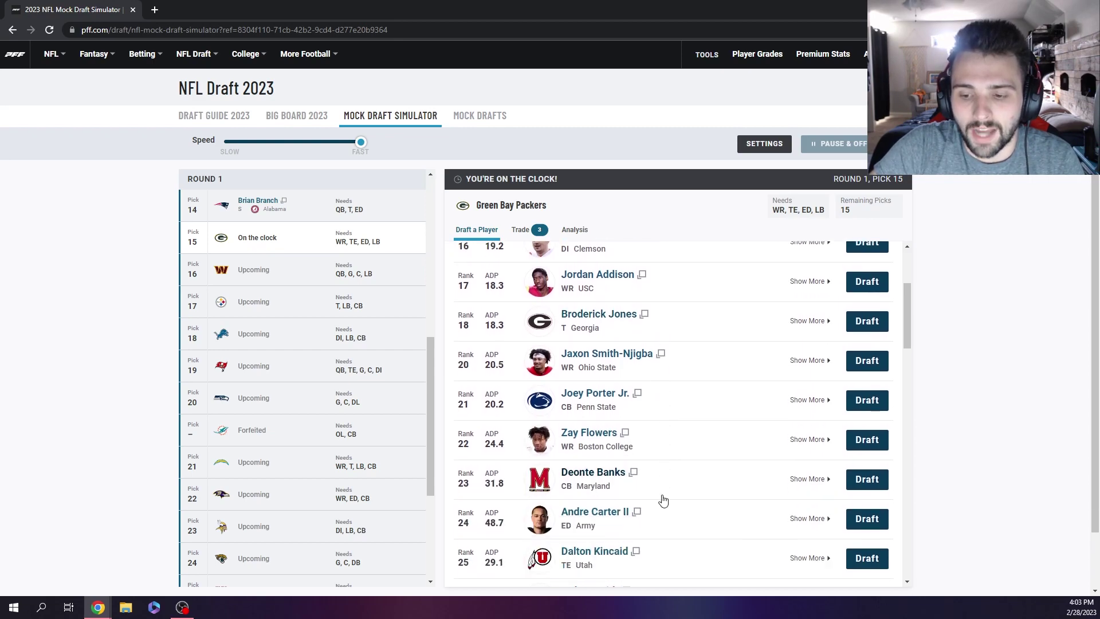
{"action": "scroll", "coordinate": [663, 500], "scroll_direction": "up", "scroll_amount": 3}
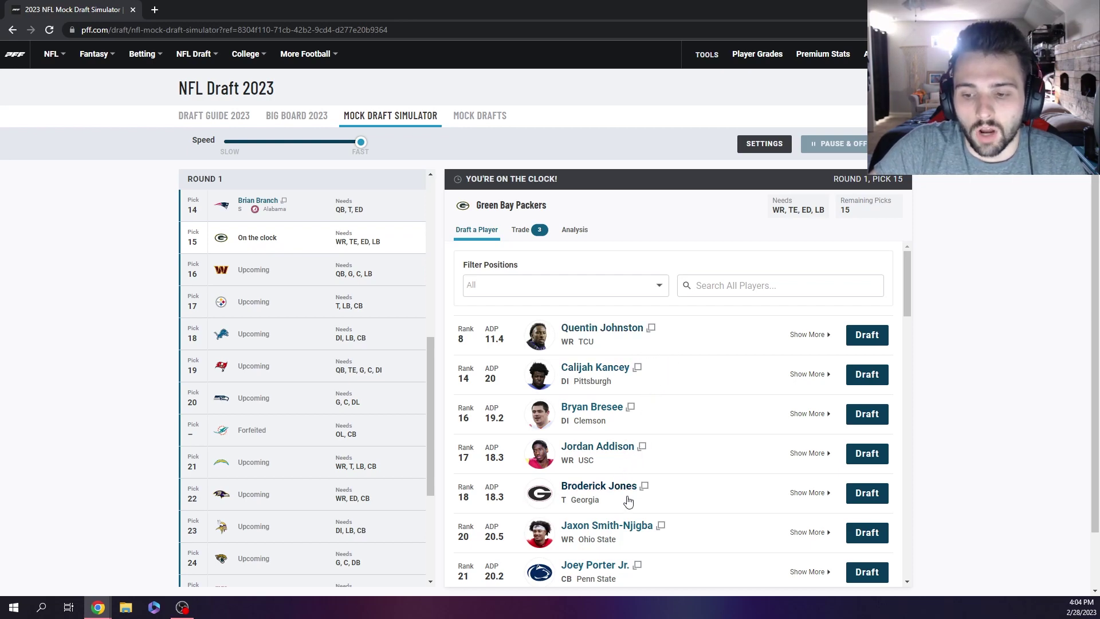
{"action": "left_click", "coordinate": [877, 496]}
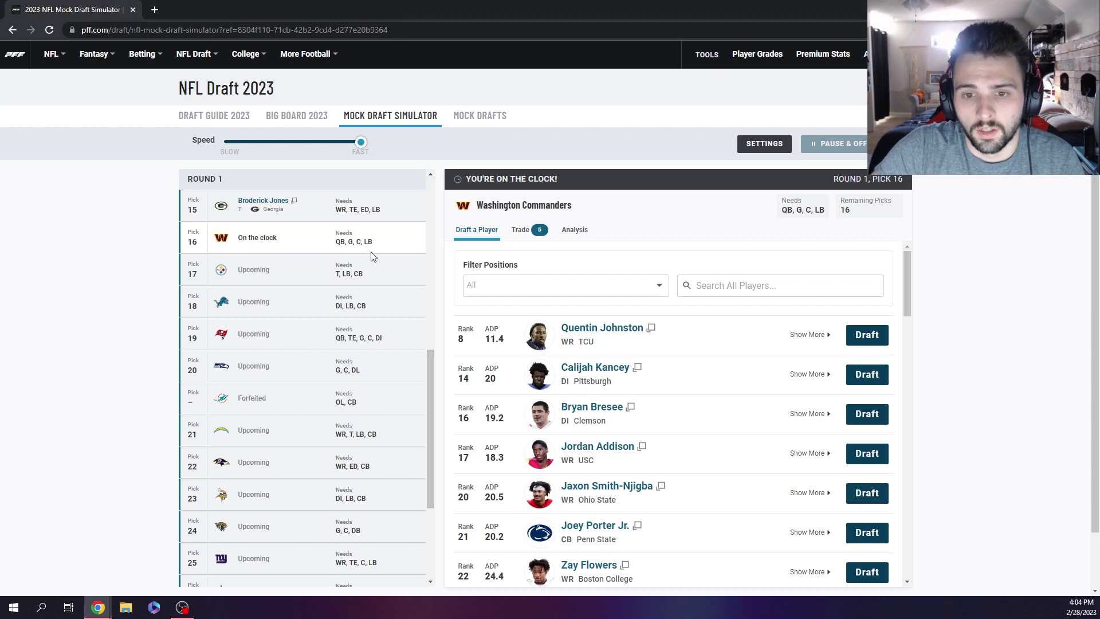
Compare the available players with upcoming team needs and draft TCU receiver Quentin Johnston for the Washington Commanders with pick 16
{"action": "scroll", "coordinate": [659, 420], "scroll_direction": "down", "scroll_amount": 3}
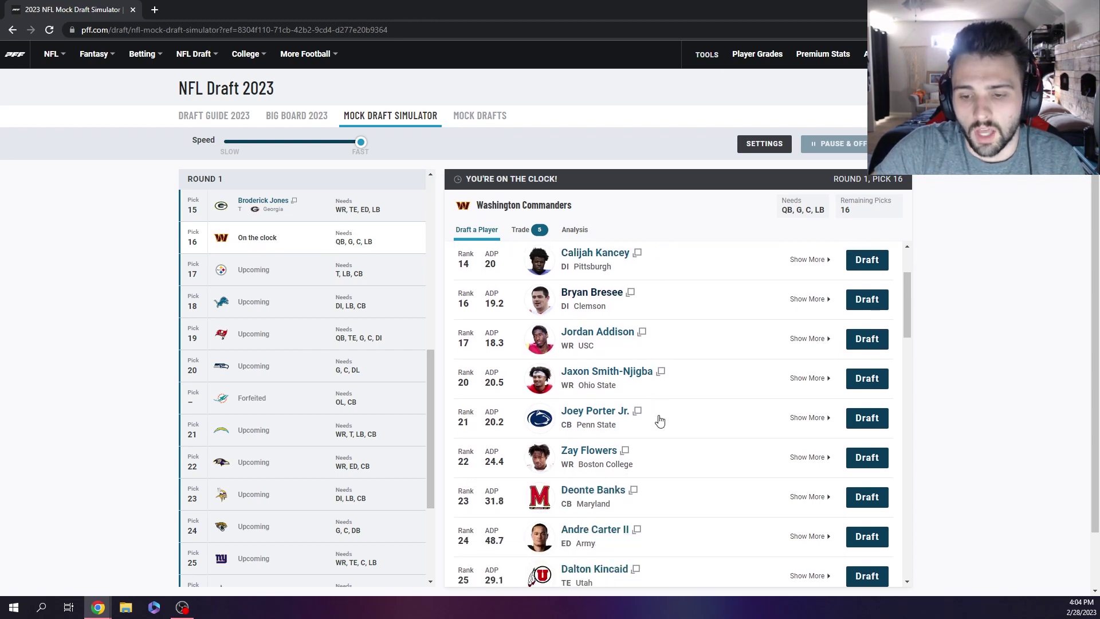
{"action": "scroll", "coordinate": [658, 420], "scroll_direction": "up", "scroll_amount": 3}
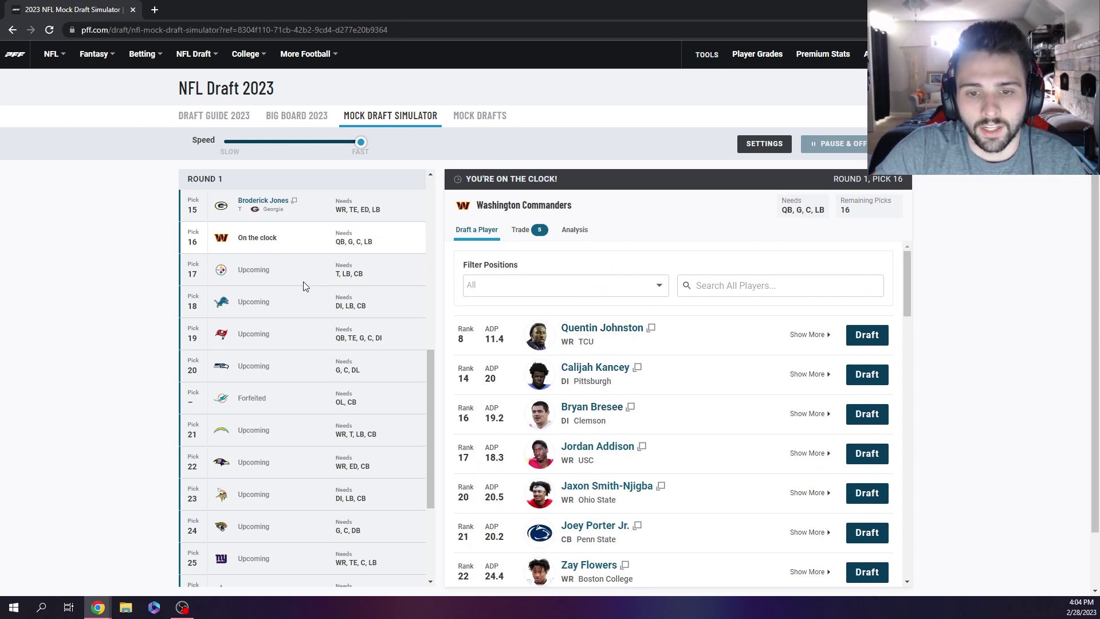
{"action": "scroll", "coordinate": [377, 515], "scroll_direction": "up", "scroll_amount": 1}
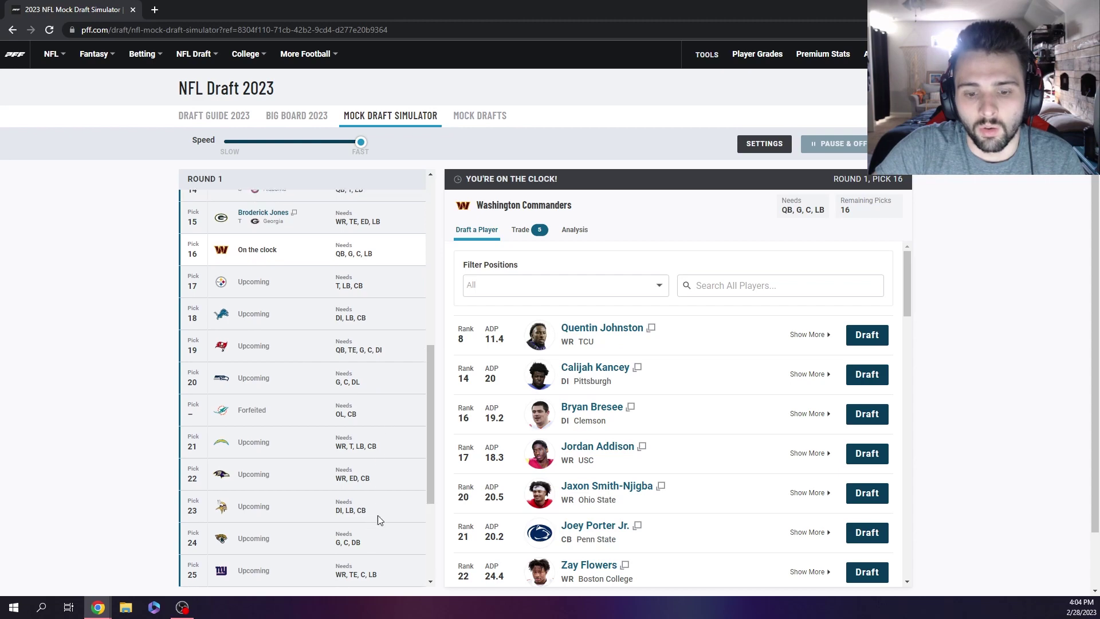
{"action": "scroll", "coordinate": [387, 524], "scroll_direction": "down", "scroll_amount": 2}
{"action": "scroll", "coordinate": [365, 482], "scroll_direction": "up", "scroll_amount": 1}
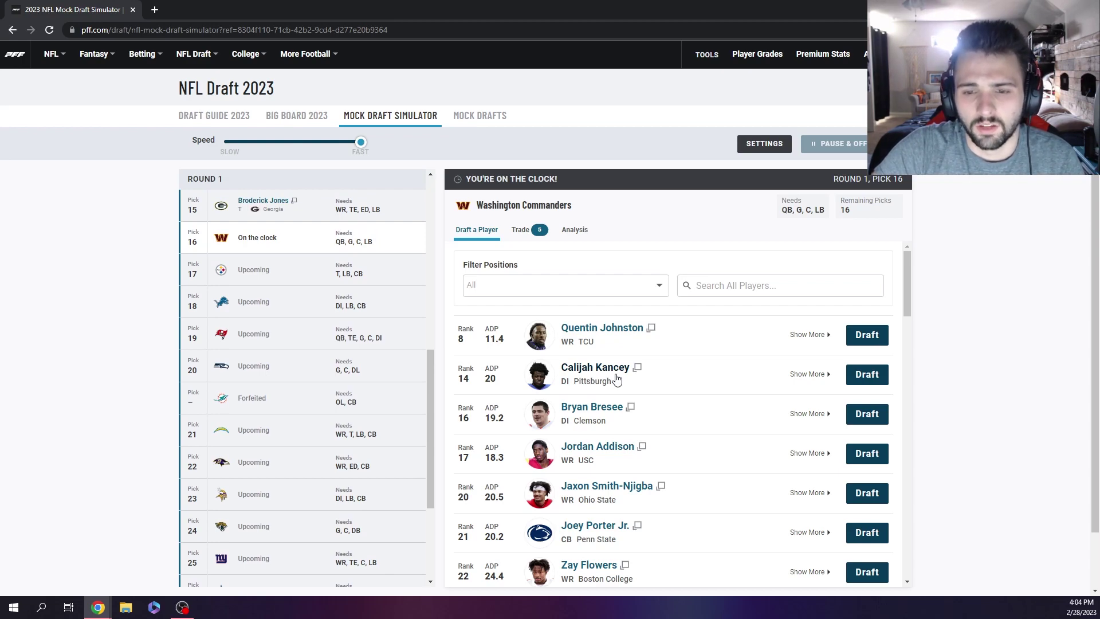
{"action": "scroll", "coordinate": [617, 379], "scroll_direction": "down", "scroll_amount": 1}
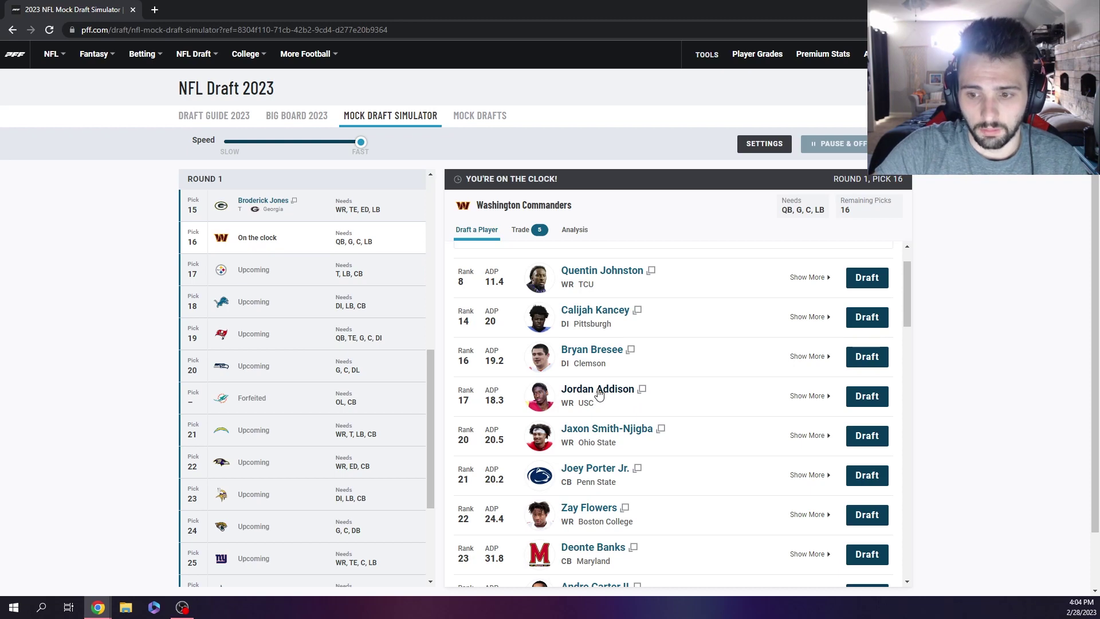
{"action": "scroll", "coordinate": [607, 424], "scroll_direction": "up", "scroll_amount": 1}
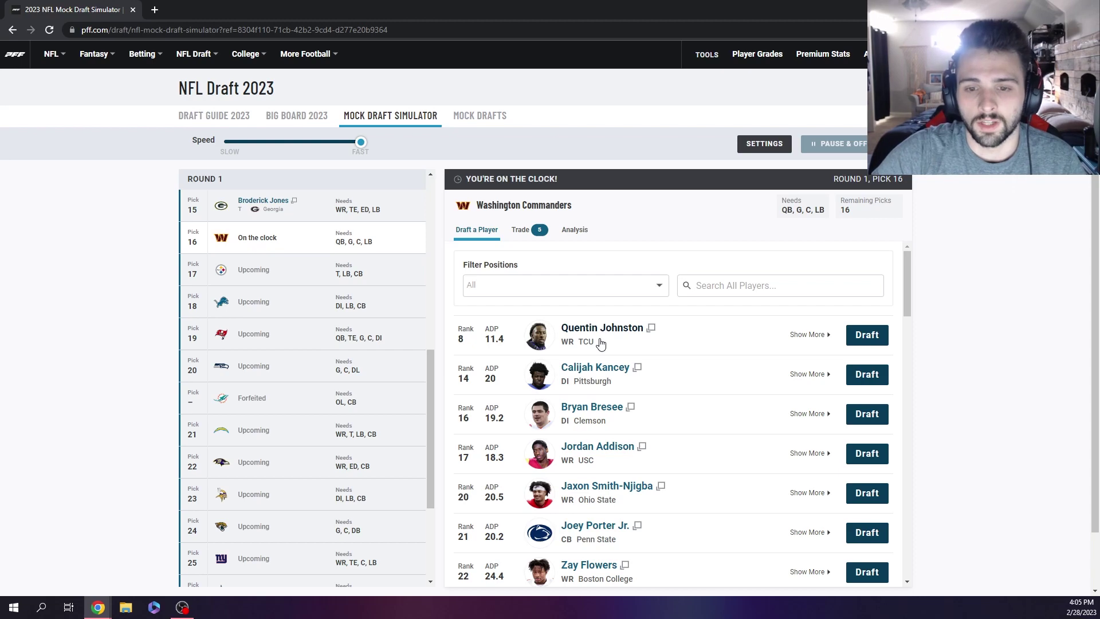
{"action": "left_click", "coordinate": [867, 337]}
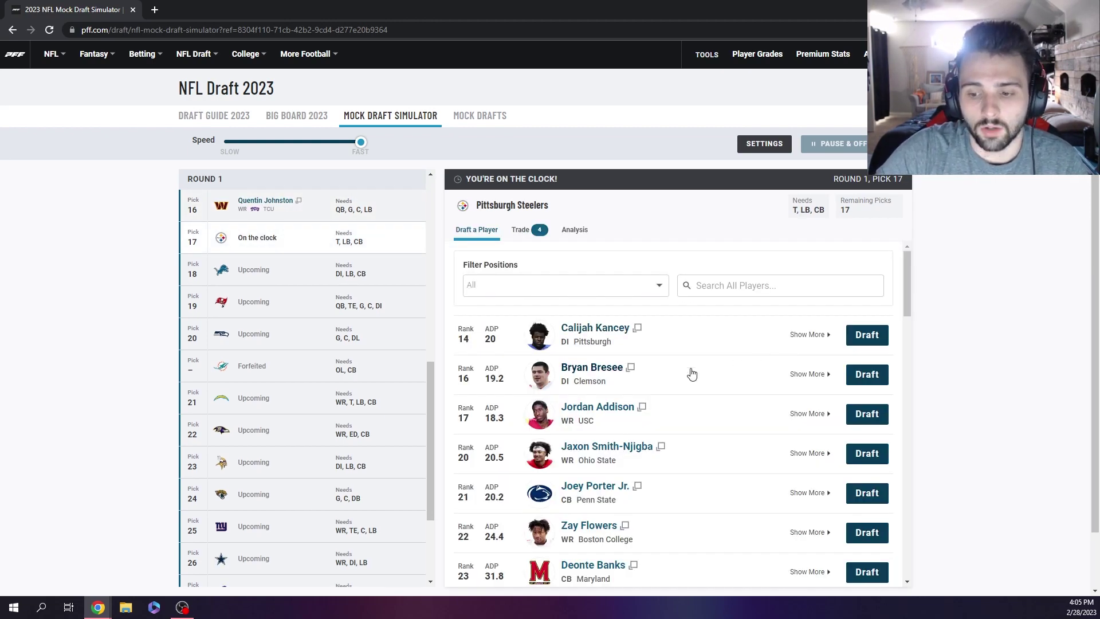
Look through the available players and draft Penn State cornerback Joey Porter Jr. for the Pittsburgh Steelers with pick 17
{"action": "scroll", "coordinate": [692, 373], "scroll_direction": "down", "scroll_amount": 5}
{"action": "scroll", "coordinate": [692, 373], "scroll_direction": "down", "scroll_amount": 6}
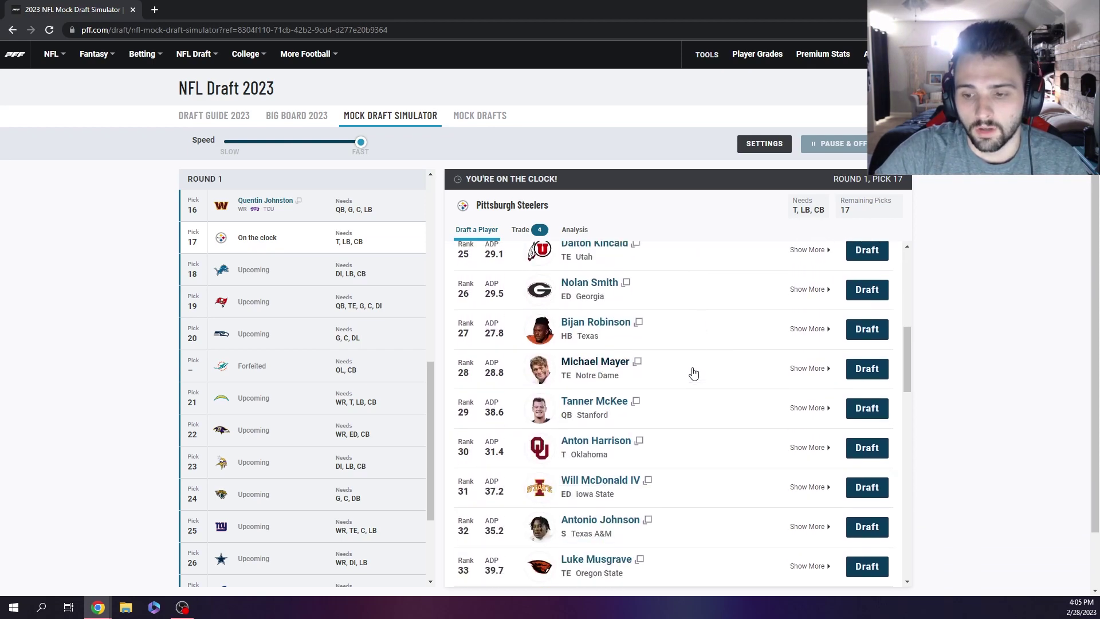
{"action": "scroll", "coordinate": [694, 374], "scroll_direction": "up", "scroll_amount": 12}
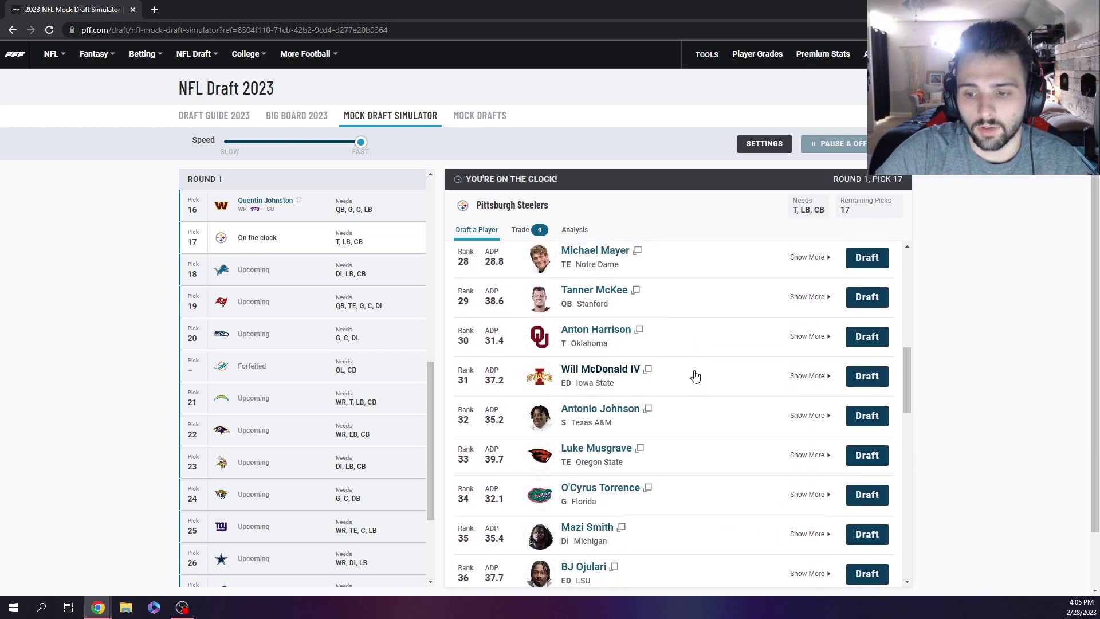
{"action": "scroll", "coordinate": [686, 384], "scroll_direction": "down", "scroll_amount": 2}
{"action": "scroll", "coordinate": [686, 383], "scroll_direction": "down", "scroll_amount": 14}
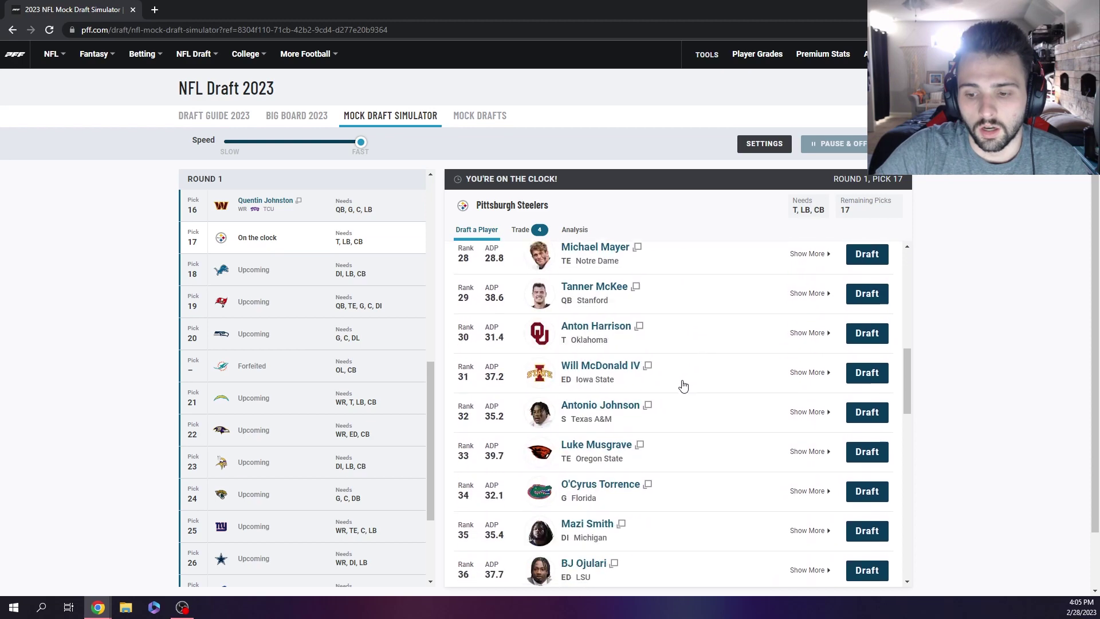
{"action": "scroll", "coordinate": [686, 386], "scroll_direction": "up", "scroll_amount": 16}
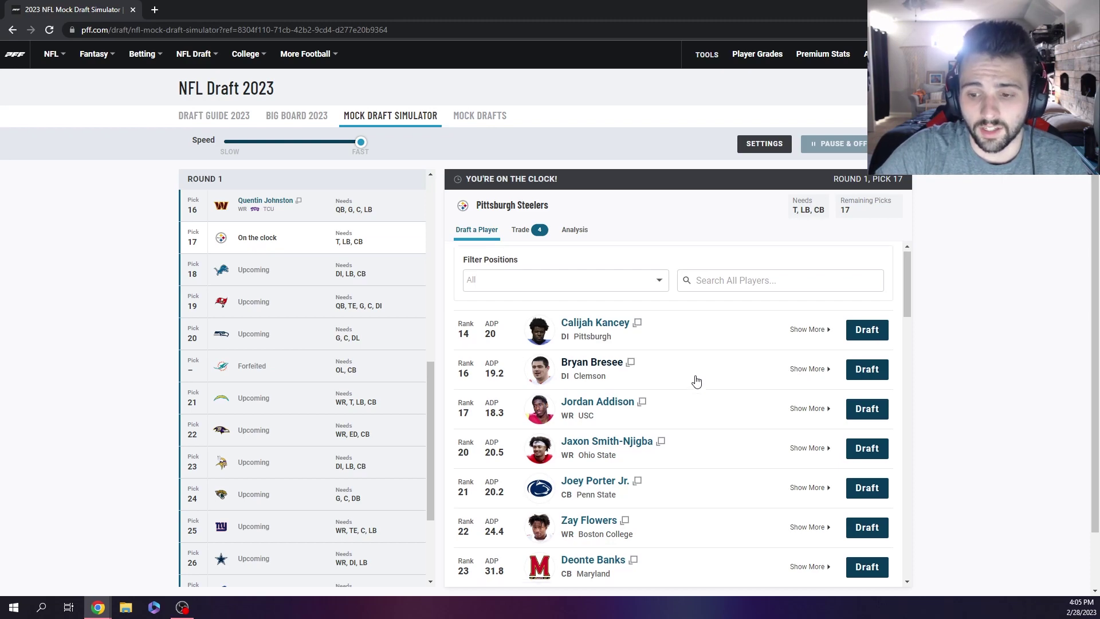
{"action": "scroll", "coordinate": [695, 381], "scroll_direction": "down", "scroll_amount": 1}
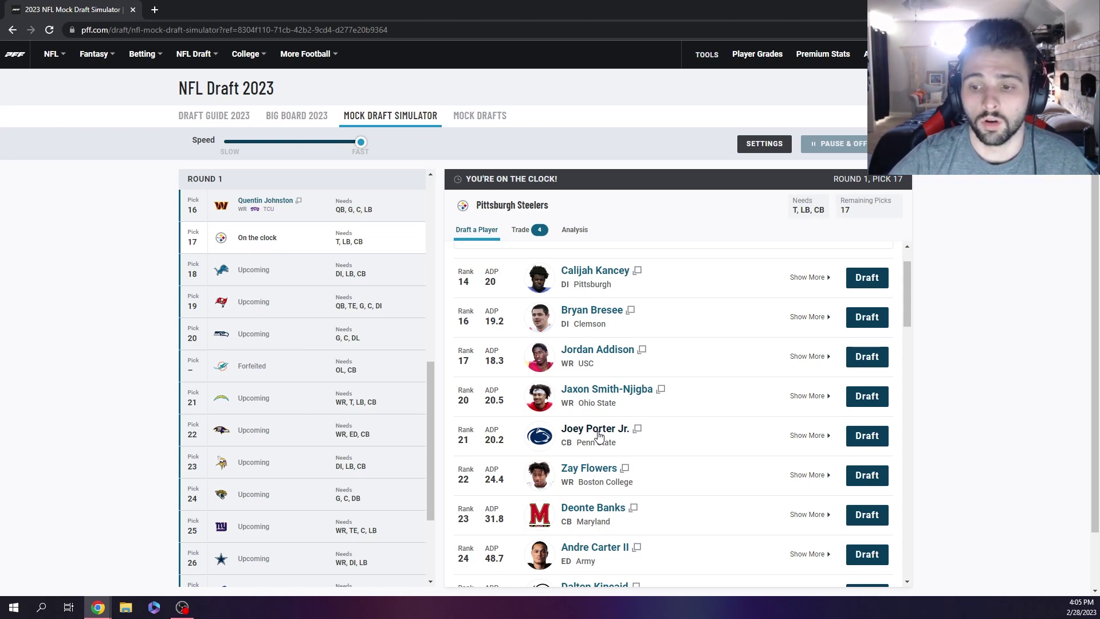
{"action": "left_click", "coordinate": [866, 436]}
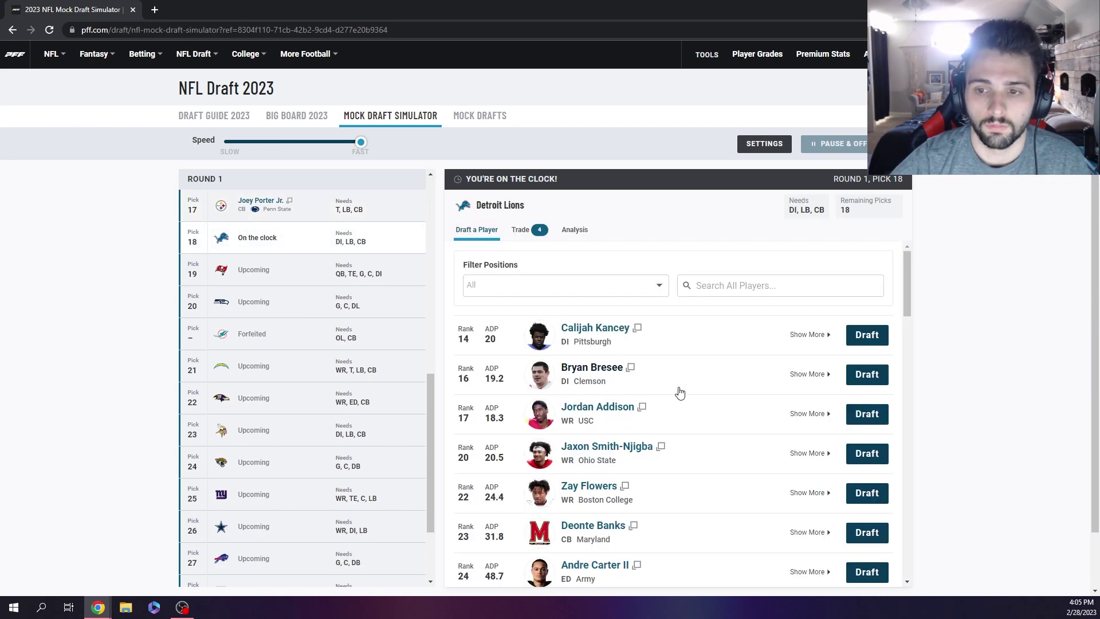
Review the Detroit Lions' pick analysis and the earlier selections, and draft Maryland cornerback Deonte Banks for them with pick 18
{"action": "left_click", "coordinate": [576, 230]}
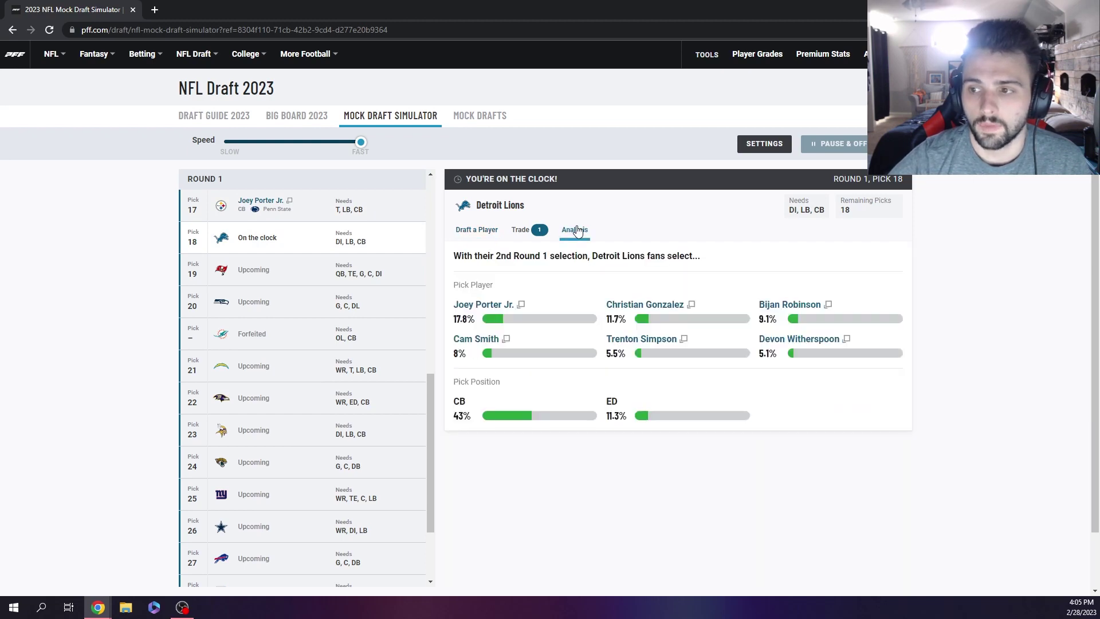
{"action": "left_click", "coordinate": [477, 235]}
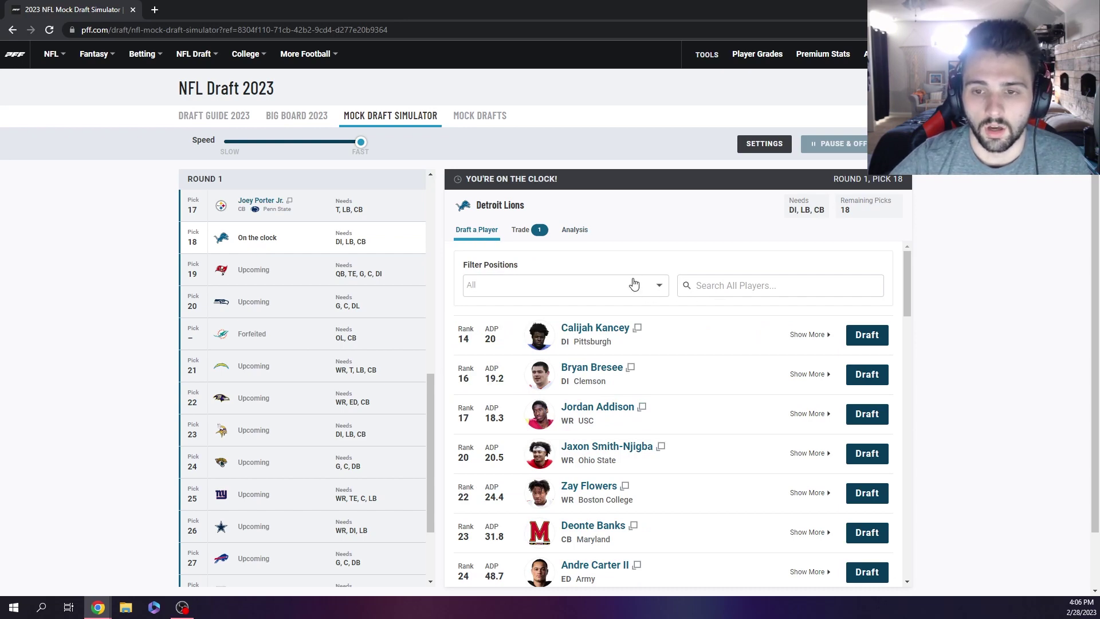
{"action": "scroll", "coordinate": [299, 270], "scroll_direction": "up", "scroll_amount": 1}
{"action": "scroll", "coordinate": [299, 270], "scroll_direction": "up", "scroll_amount": 8}
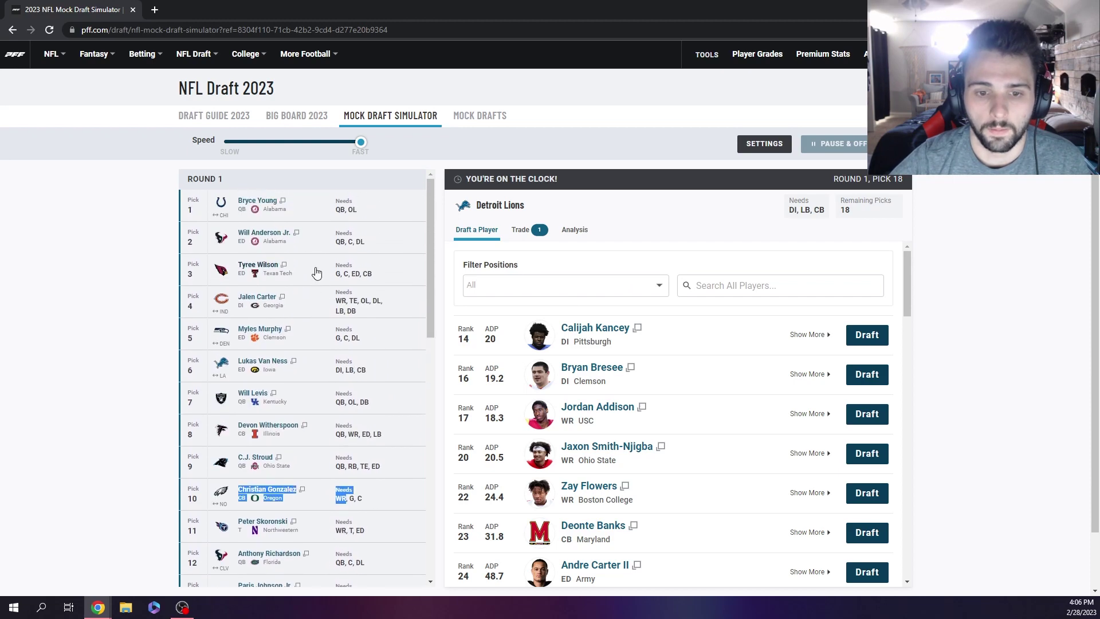
{"action": "scroll", "coordinate": [317, 271], "scroll_direction": "down", "scroll_amount": 6}
{"action": "scroll", "coordinate": [705, 344], "scroll_direction": "down", "scroll_amount": 1}
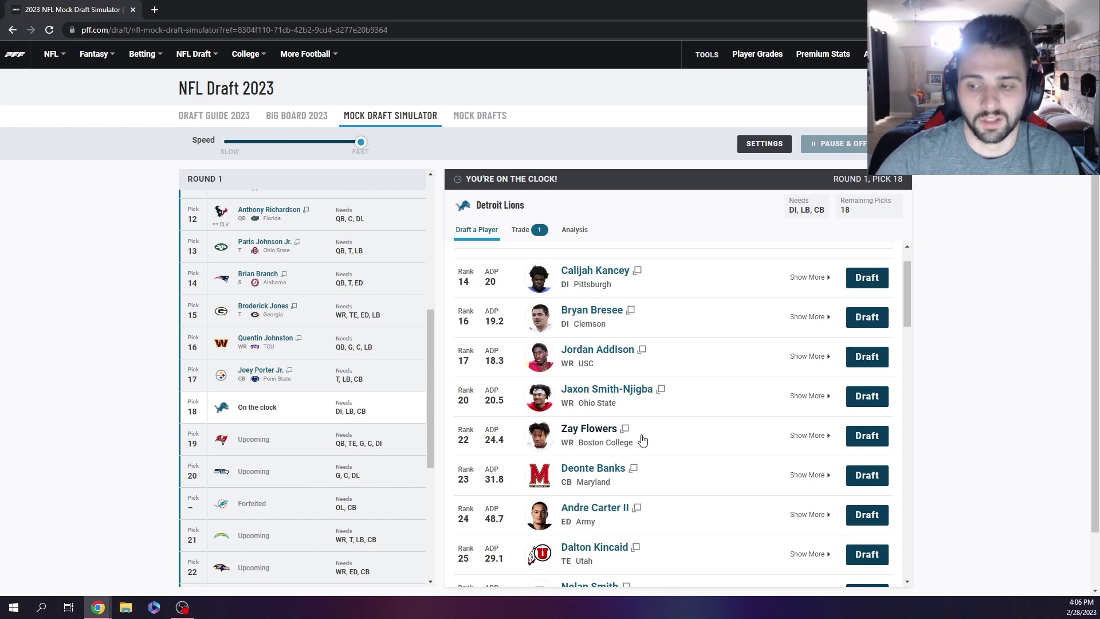
{"action": "scroll", "coordinate": [650, 424], "scroll_direction": "down", "scroll_amount": 2}
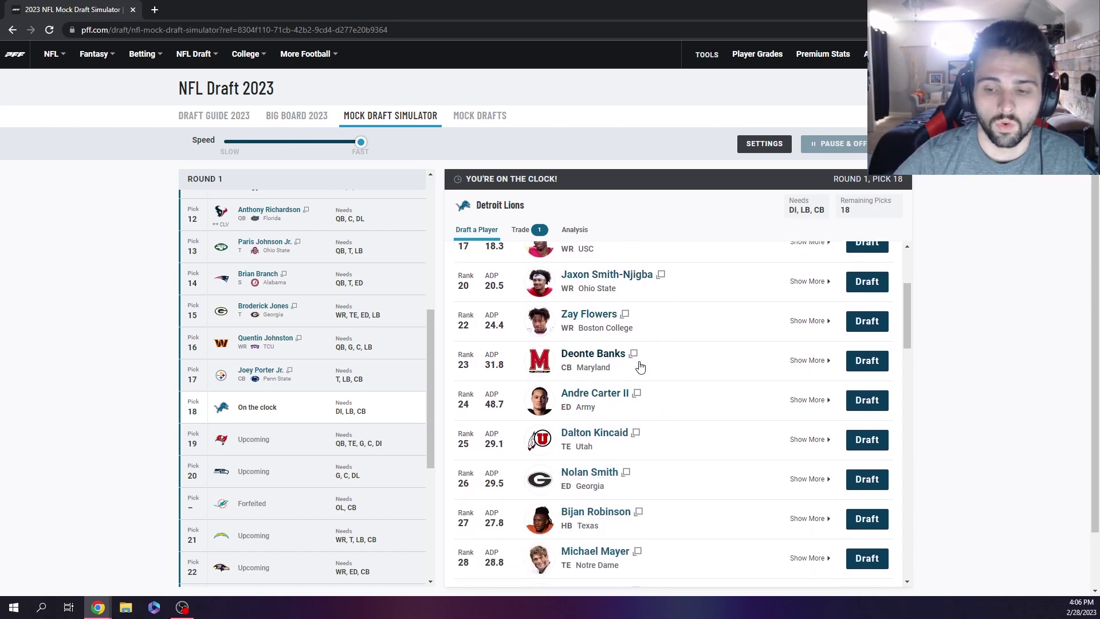
{"action": "scroll", "coordinate": [640, 367], "scroll_direction": "down", "scroll_amount": 2}
{"action": "scroll", "coordinate": [640, 367], "scroll_direction": "down", "scroll_amount": 2}
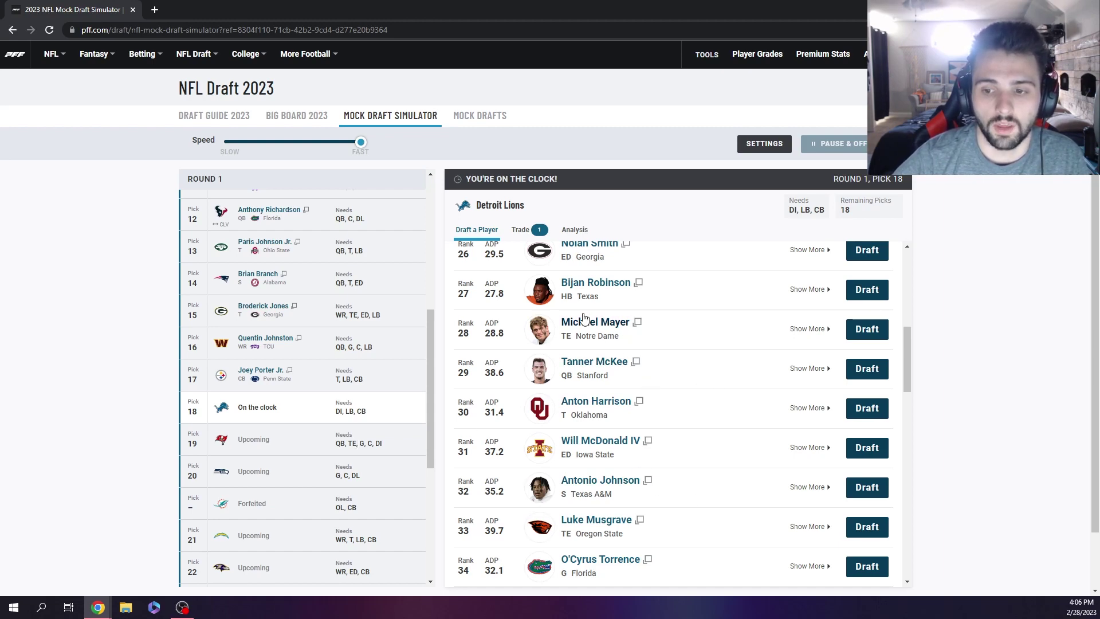
{"action": "scroll", "coordinate": [596, 317], "scroll_direction": "up", "scroll_amount": 7}
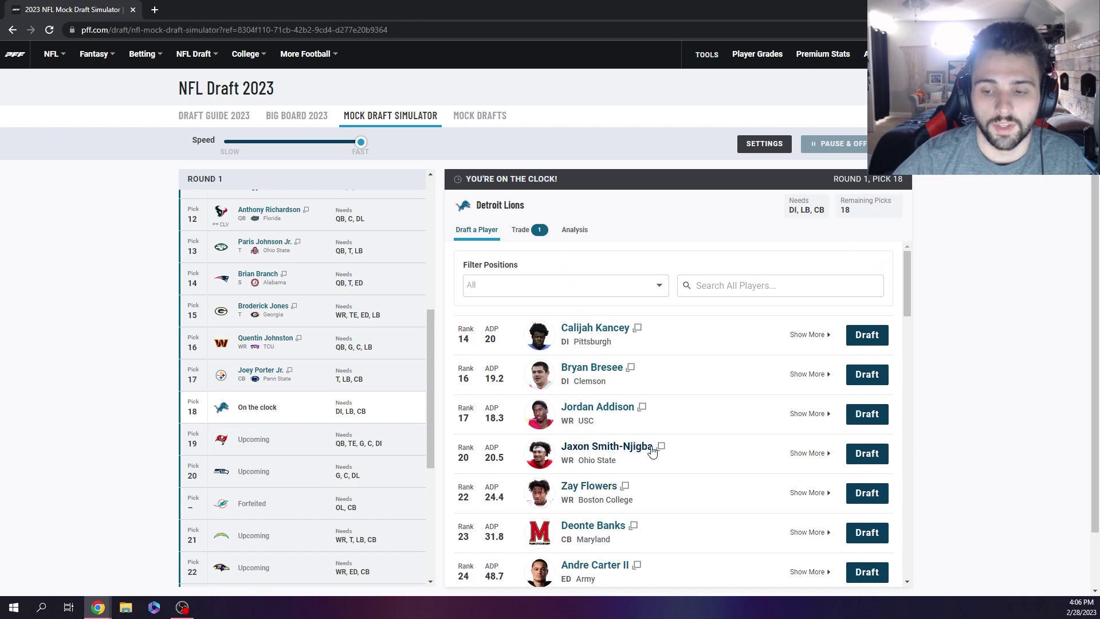
{"action": "scroll", "coordinate": [644, 458], "scroll_direction": "down", "scroll_amount": 8}
{"action": "scroll", "coordinate": [688, 412], "scroll_direction": "up", "scroll_amount": 6}
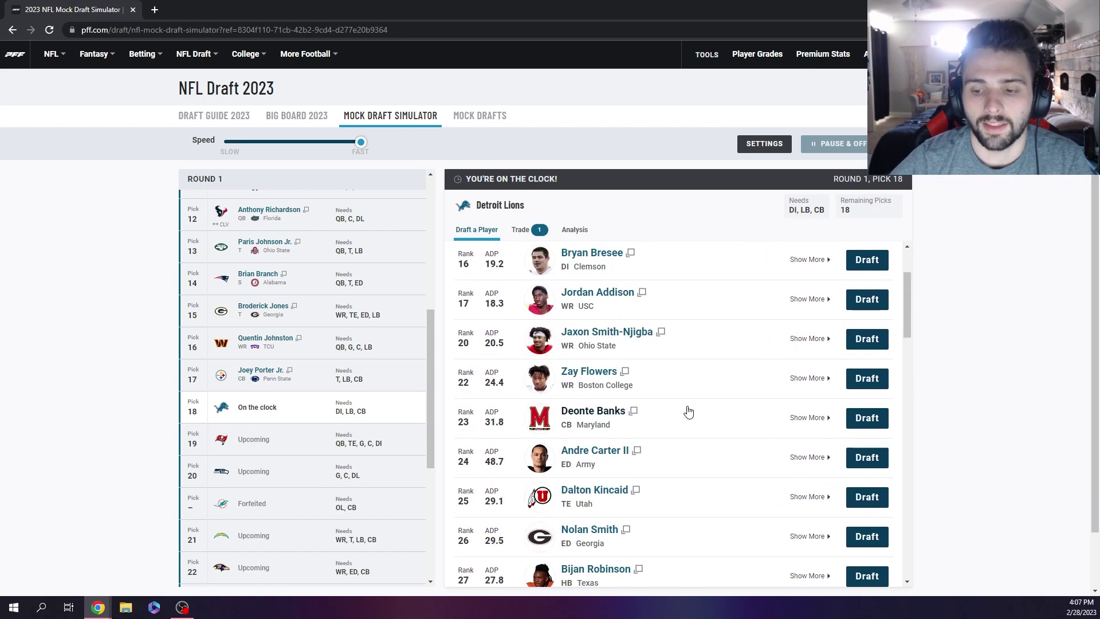
{"action": "scroll", "coordinate": [685, 410], "scroll_direction": "up", "scroll_amount": 3}
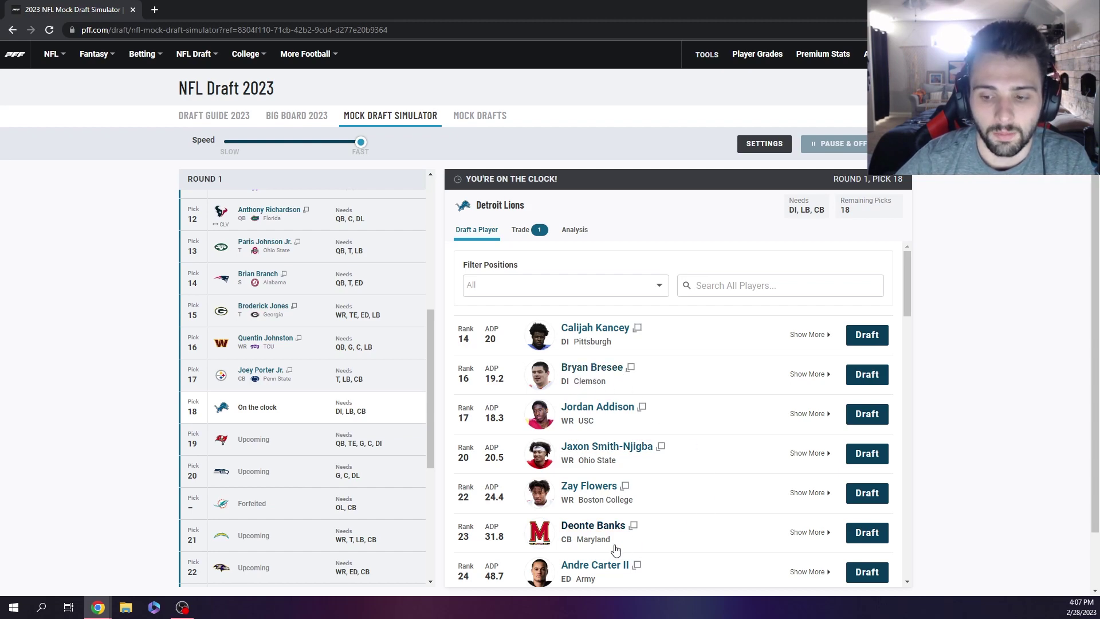
{"action": "left_click", "coordinate": [867, 532]}
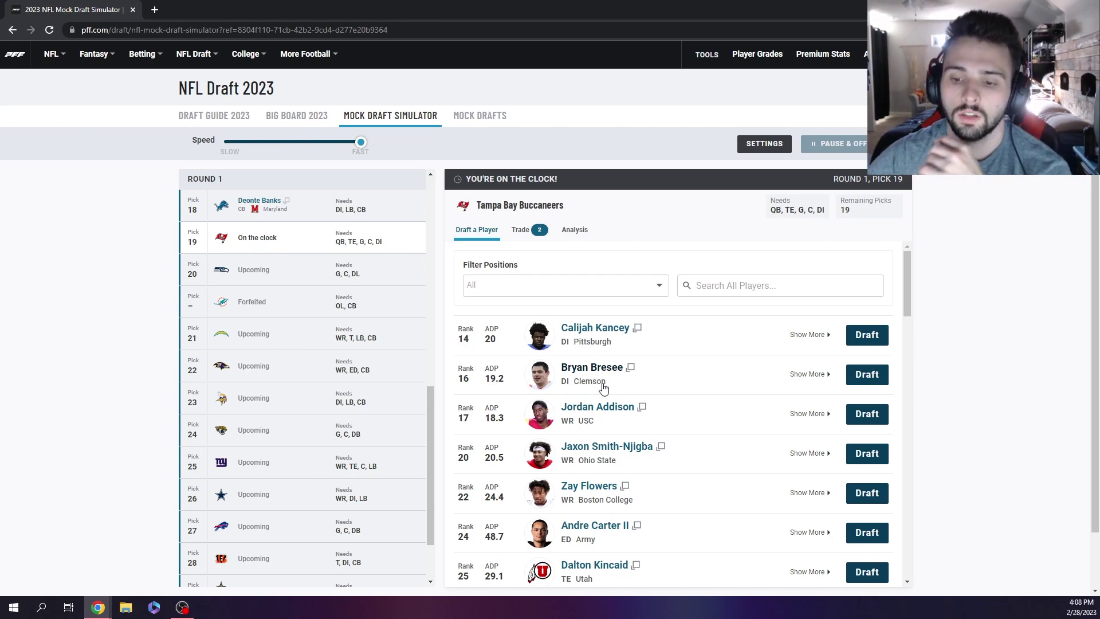
Draft Utah tight end Dalton Kincaid for the Tampa Bay Buccaneers with pick 19
{"action": "scroll", "coordinate": [712, 427], "scroll_direction": "down", "scroll_amount": 1}
{"action": "scroll", "coordinate": [713, 427], "scroll_direction": "down", "scroll_amount": 3}
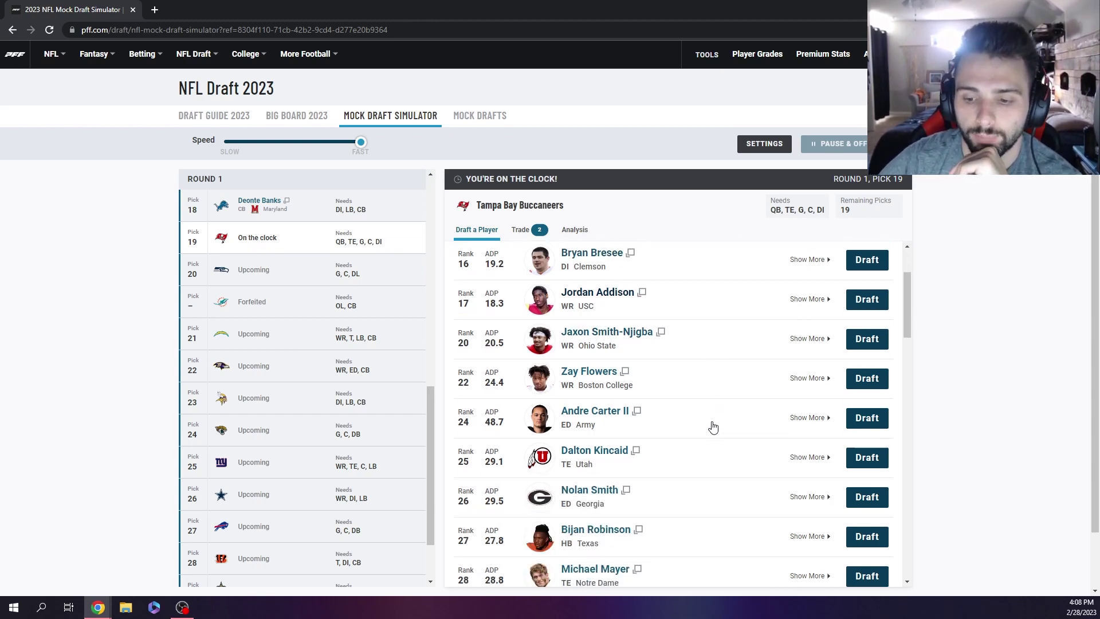
{"action": "scroll", "coordinate": [669, 433], "scroll_direction": "down", "scroll_amount": 1}
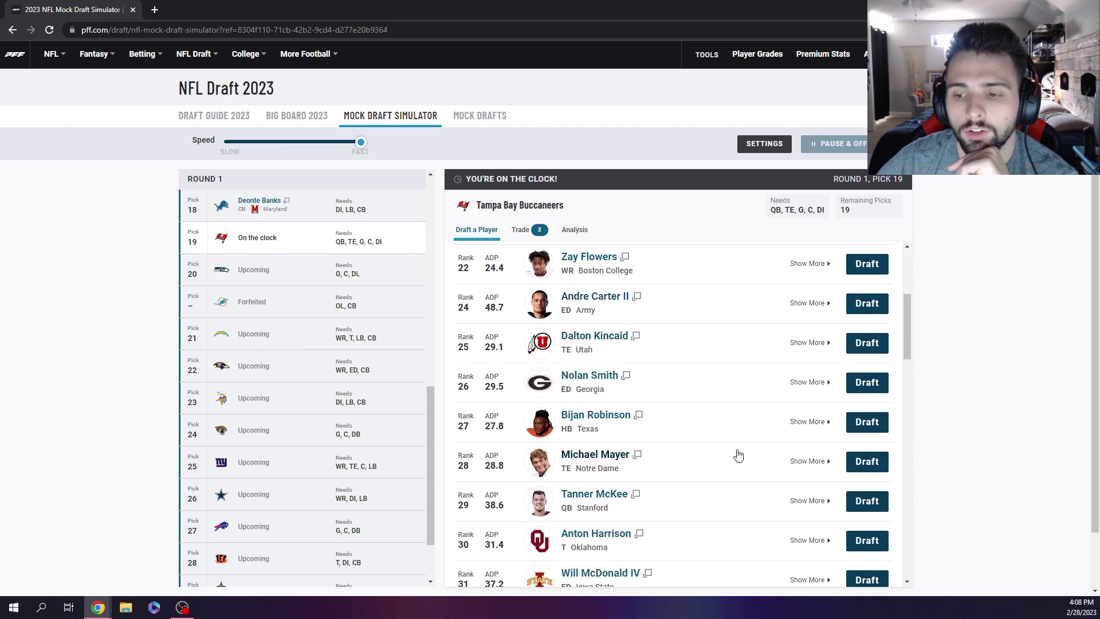
{"action": "left_click", "coordinate": [867, 342]}
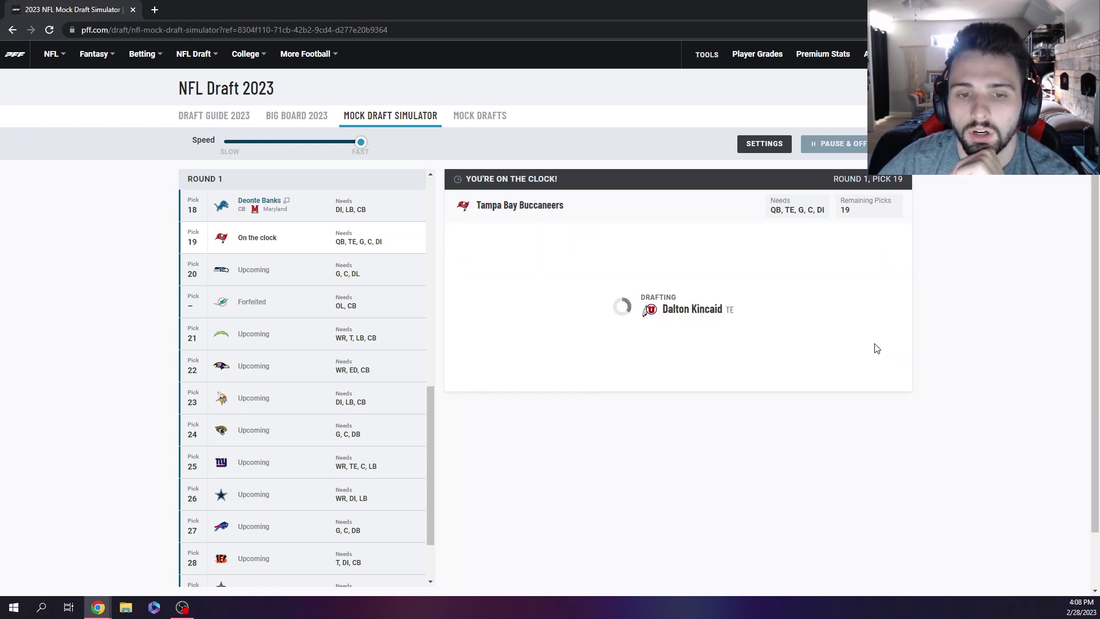
Draft Jordan Addison for the Seattle Seahawks with pick 20 and Zay Flowers for the Los Angeles Chargers with pick 21
{"action": "scroll", "coordinate": [281, 270], "scroll_direction": "up", "scroll_amount": 1}
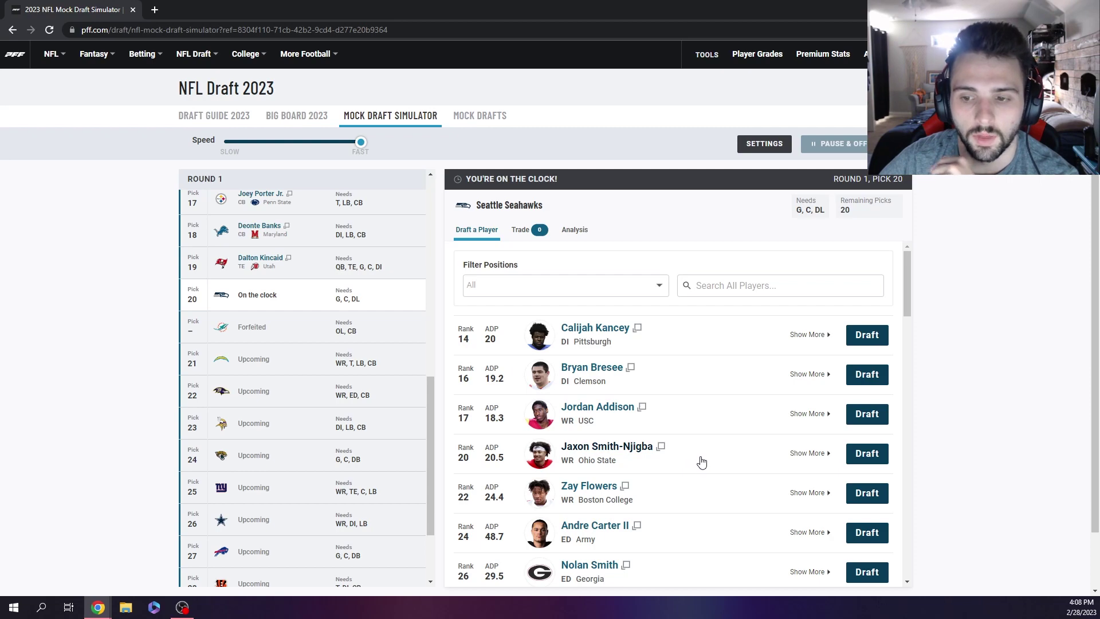
{"action": "scroll", "coordinate": [330, 323], "scroll_direction": "up", "scroll_amount": 6}
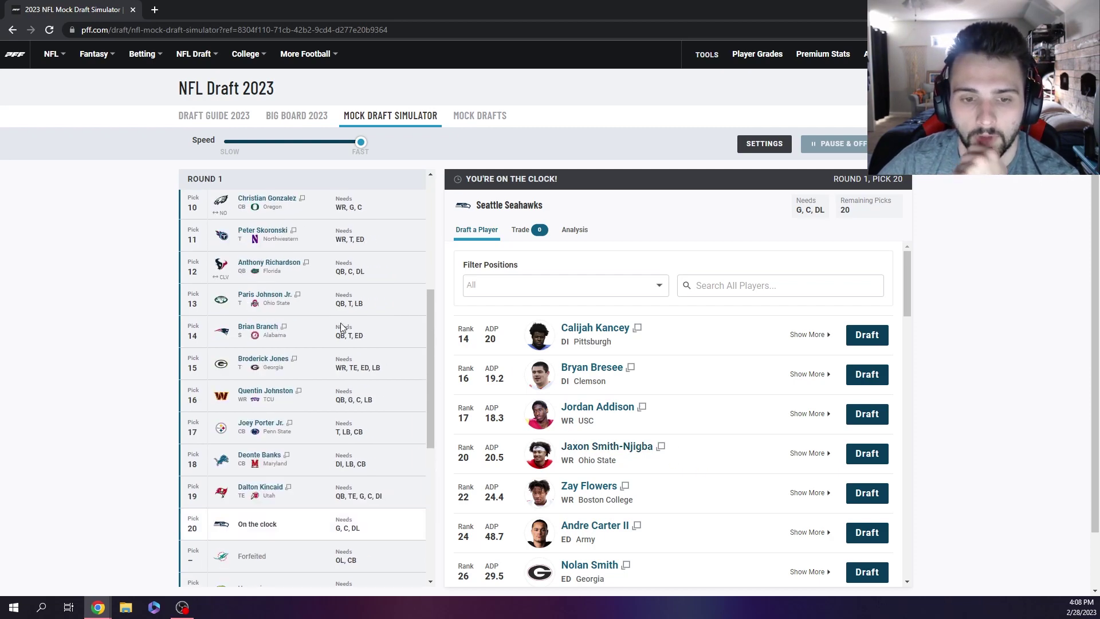
{"action": "scroll", "coordinate": [341, 326], "scroll_direction": "down", "scroll_amount": 4}
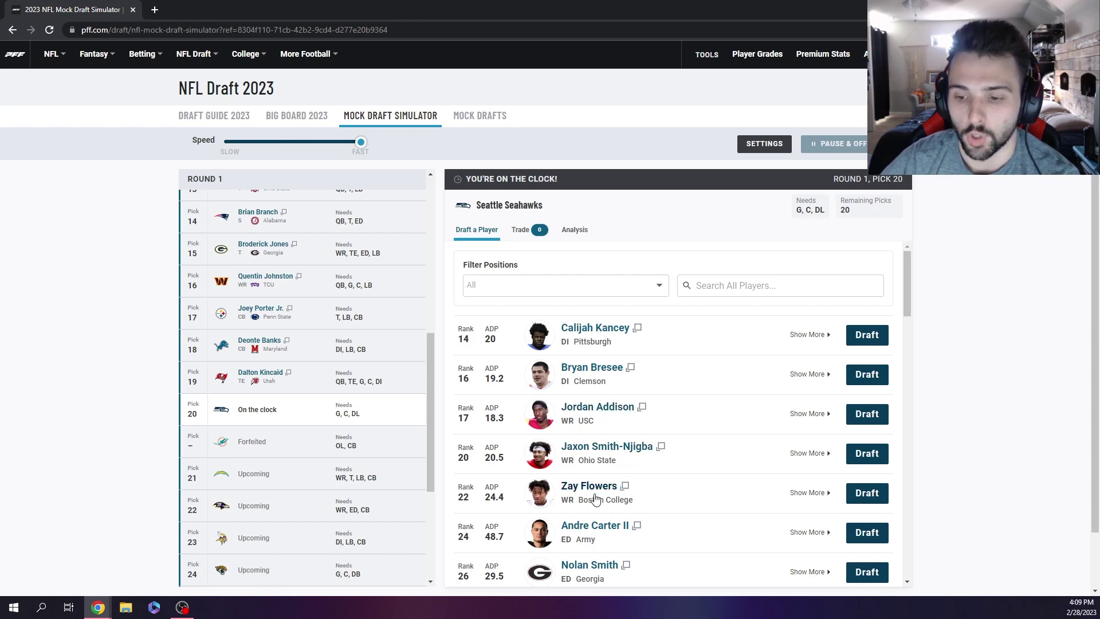
{"action": "left_click", "coordinate": [868, 415]}
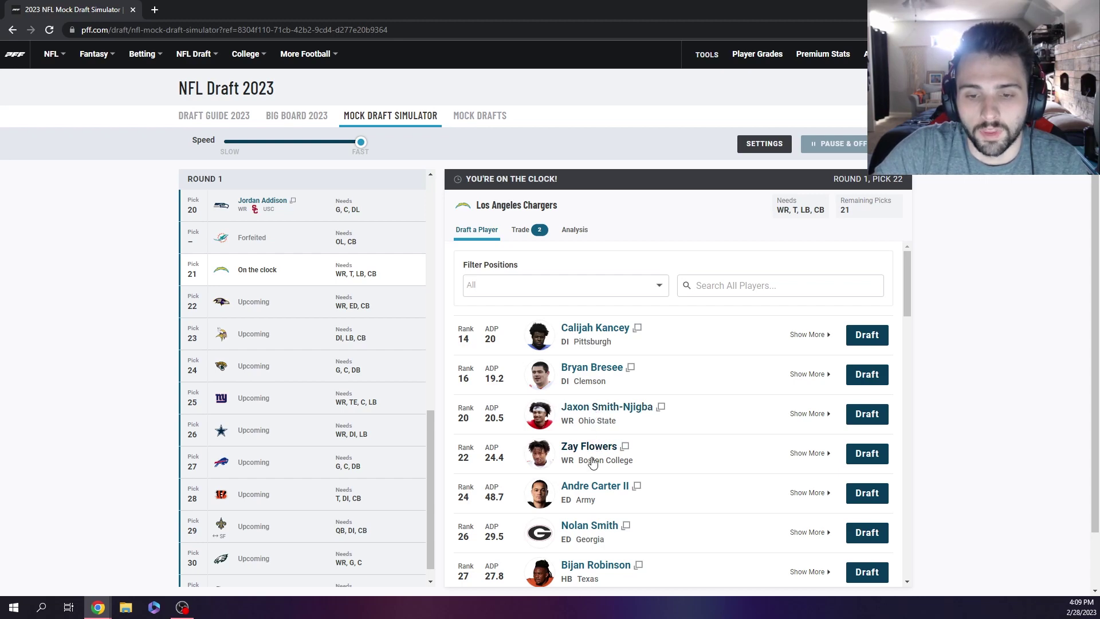
{"action": "left_click", "coordinate": [867, 454]}
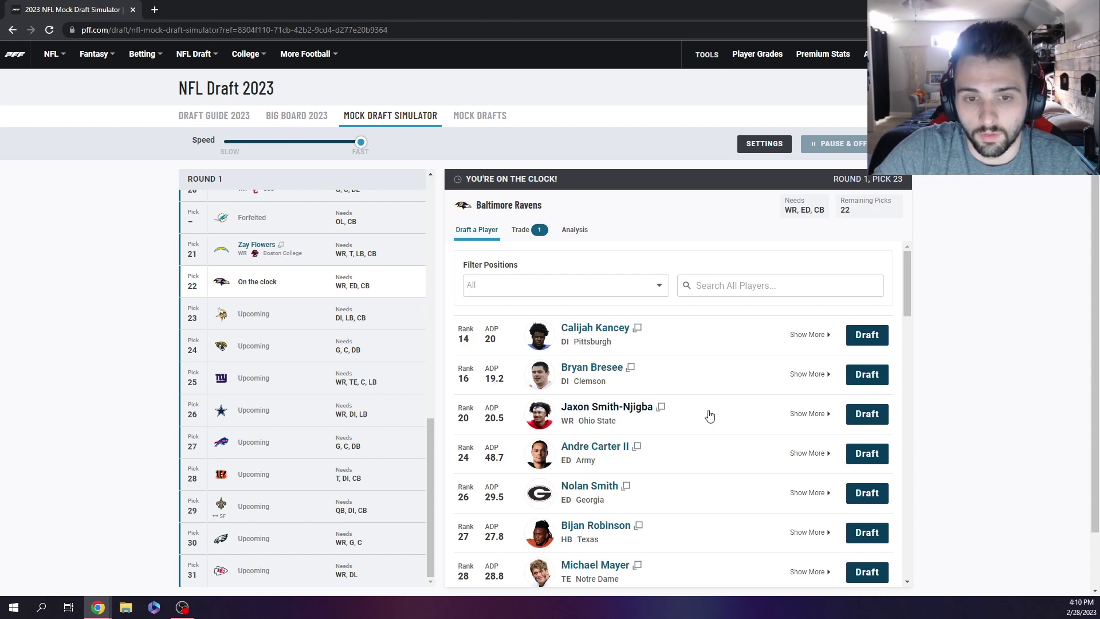
Draft Jaxon Smith-Njigba for the Baltimore Ravens with pick 22 and Calijah Kancey for the Minnesota Vikings with pick 23
{"action": "left_click", "coordinate": [867, 413]}
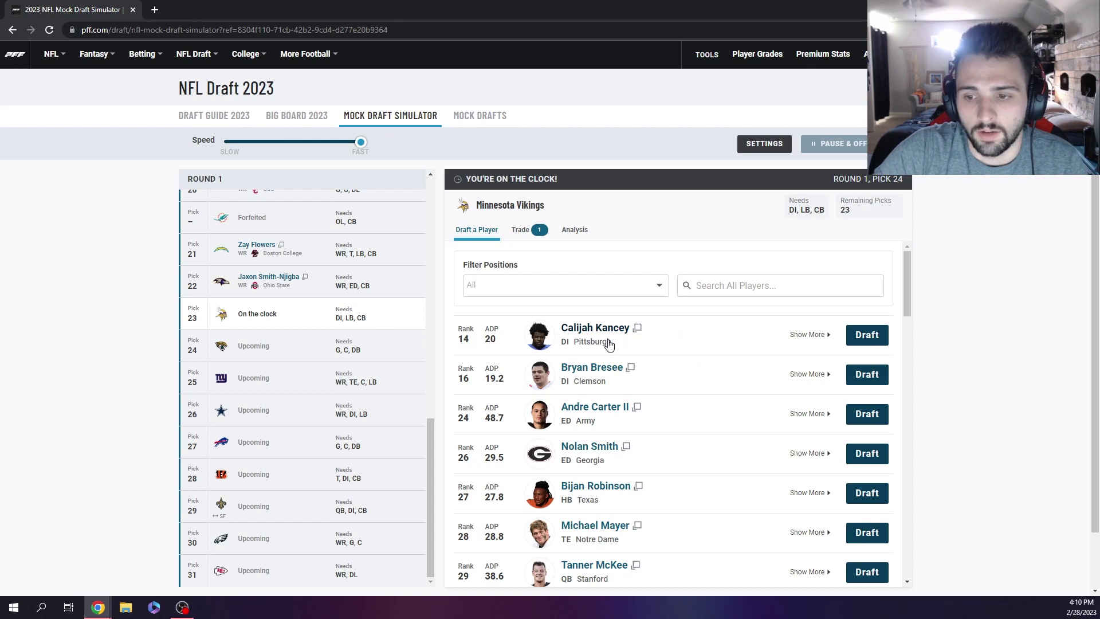
{"action": "left_click", "coordinate": [867, 336]}
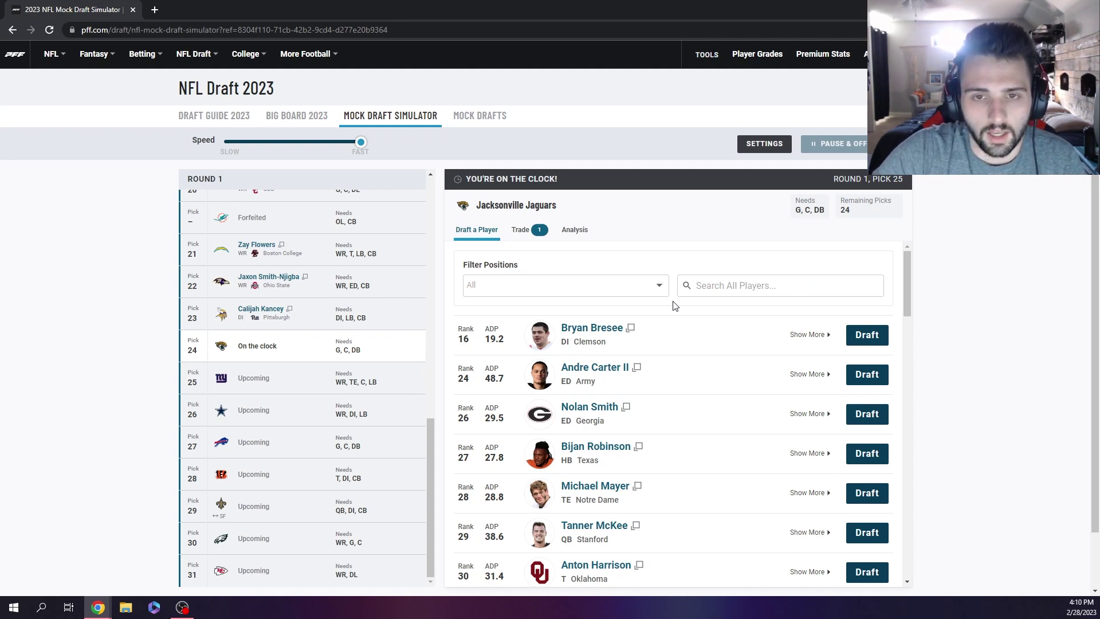
Review the available players against the Jacksonville Jaguars' needs of G, C and DB for pick 24
{"action": "scroll", "coordinate": [688, 303], "scroll_direction": "down", "scroll_amount": 2}
{"action": "scroll", "coordinate": [688, 306], "scroll_direction": "down", "scroll_amount": 1}
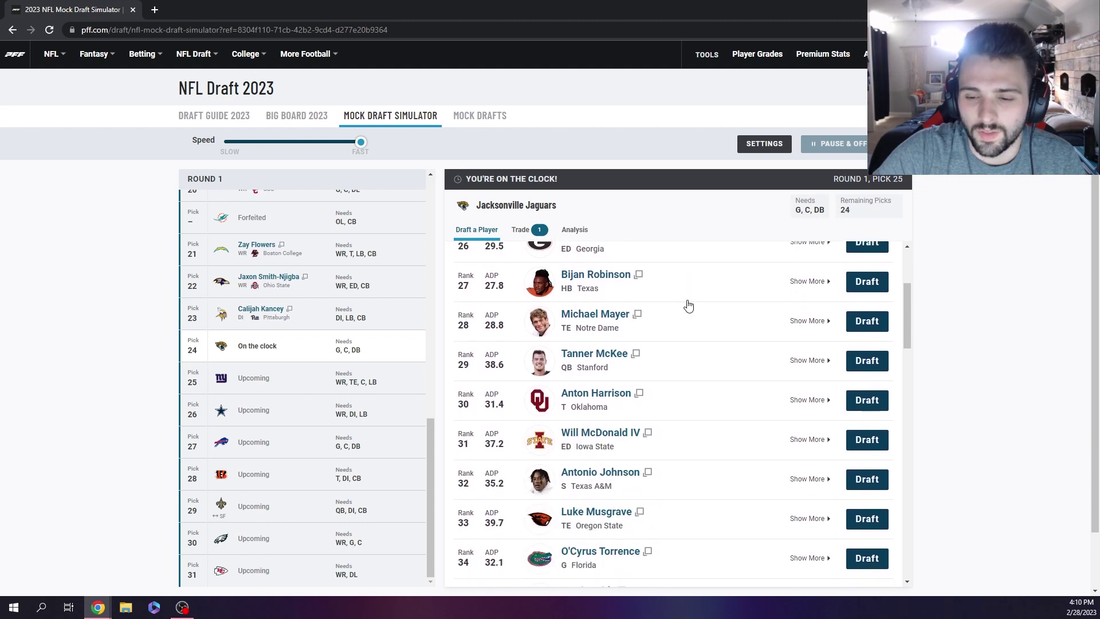
{"action": "scroll", "coordinate": [688, 306], "scroll_direction": "down", "scroll_amount": 3}
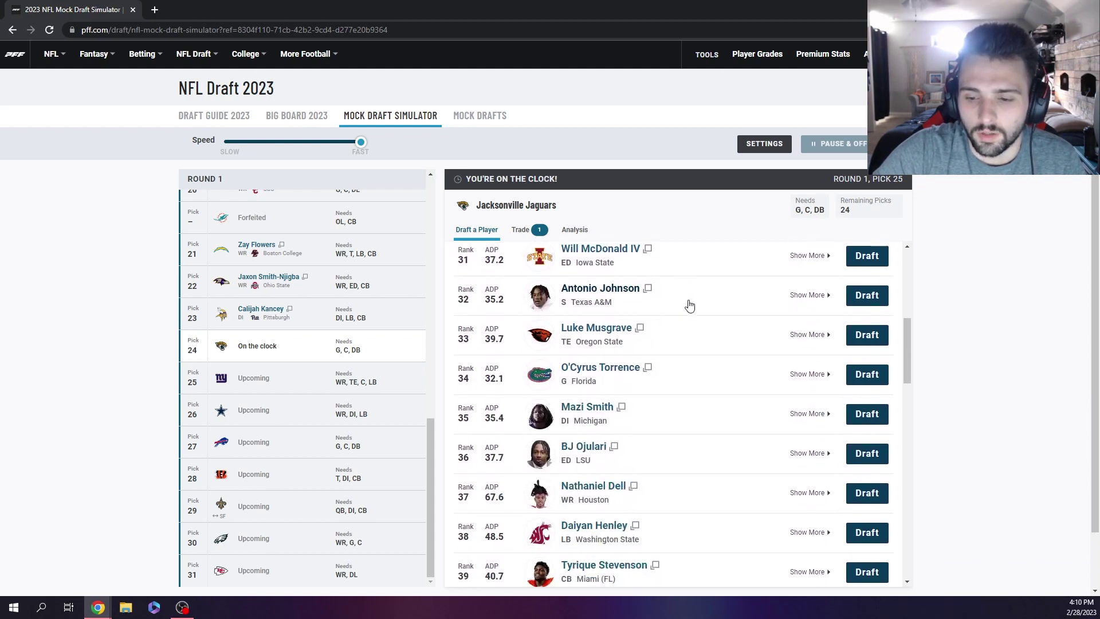
{"action": "scroll", "coordinate": [688, 305], "scroll_direction": "down", "scroll_amount": 4}
{"action": "left_click_drag", "start_coordinate": [335, 340], "coordinate": [361, 350]}
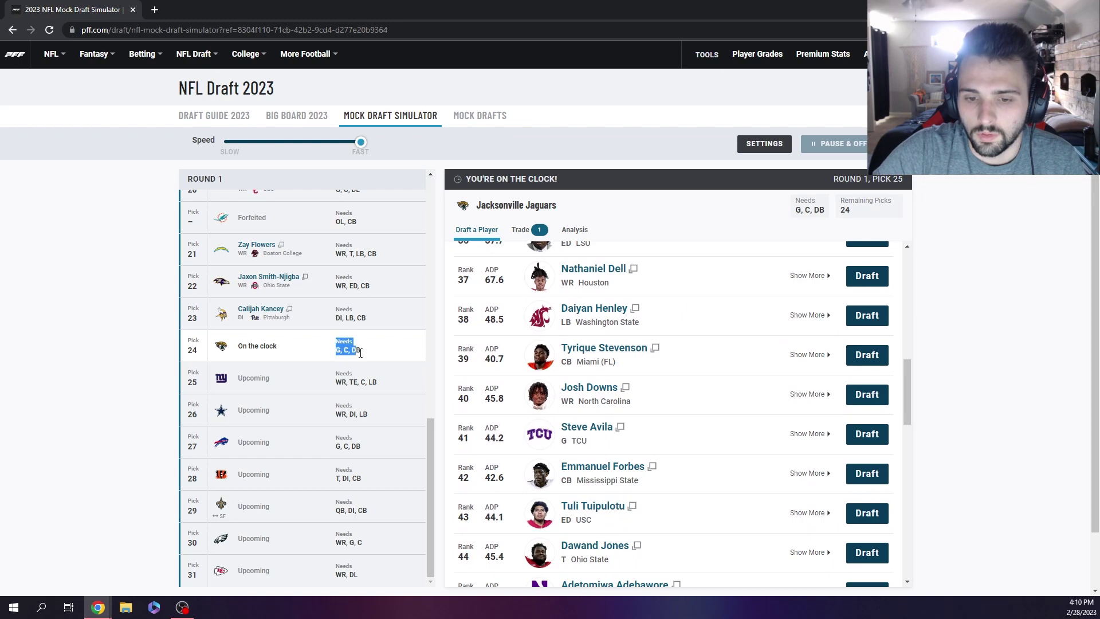
{"action": "scroll", "coordinate": [377, 355], "scroll_direction": "up", "scroll_amount": 3}
{"action": "scroll", "coordinate": [580, 351], "scroll_direction": "up", "scroll_amount": 9}
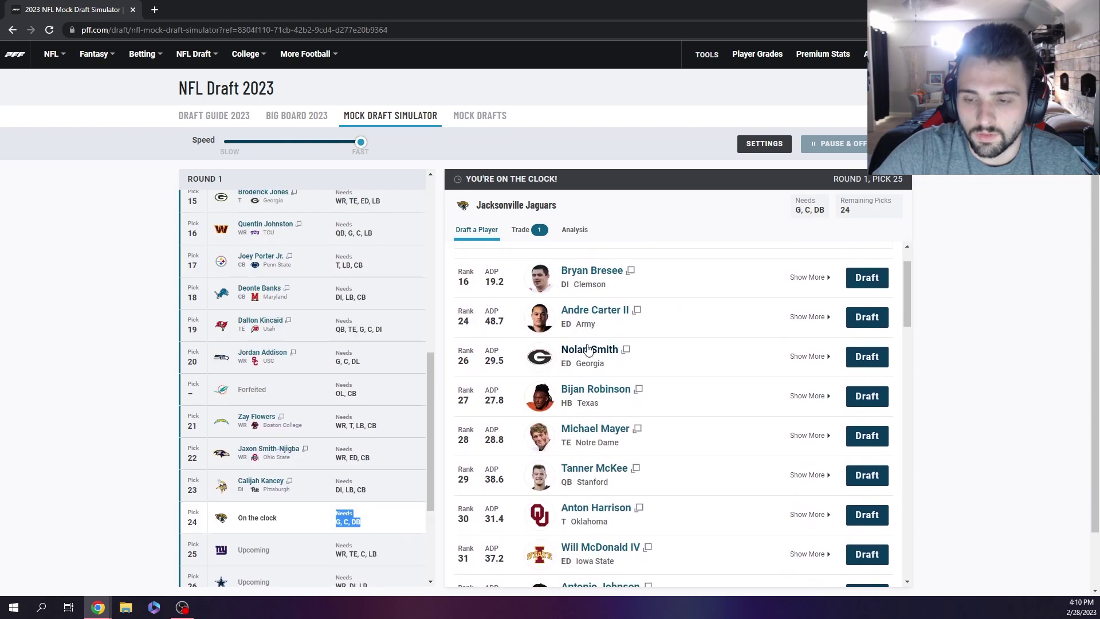
{"action": "scroll", "coordinate": [589, 348], "scroll_direction": "down", "scroll_amount": 5}
{"action": "scroll", "coordinate": [588, 348], "scroll_direction": "down", "scroll_amount": 13}
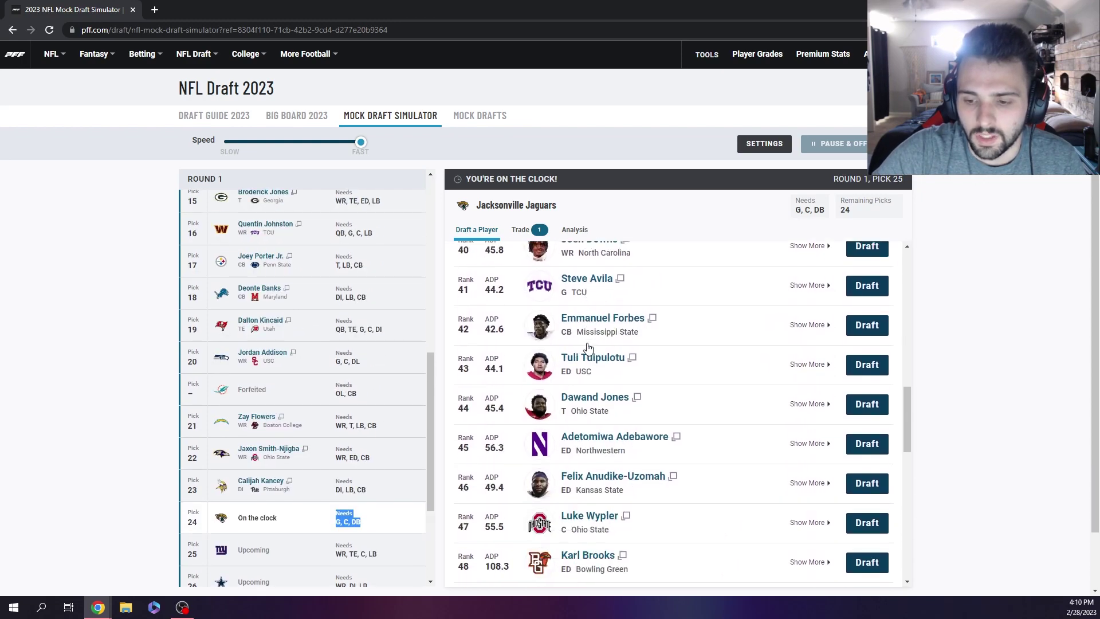
{"action": "scroll", "coordinate": [588, 349], "scroll_direction": "down", "scroll_amount": 5}
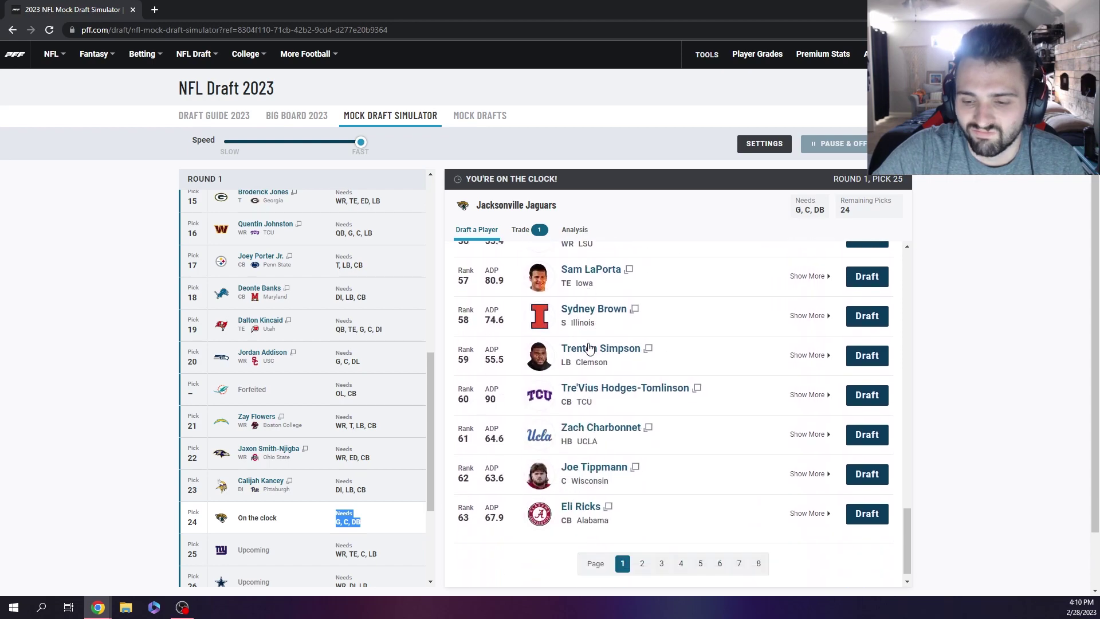
{"action": "scroll", "coordinate": [590, 347], "scroll_direction": "up", "scroll_amount": 20}
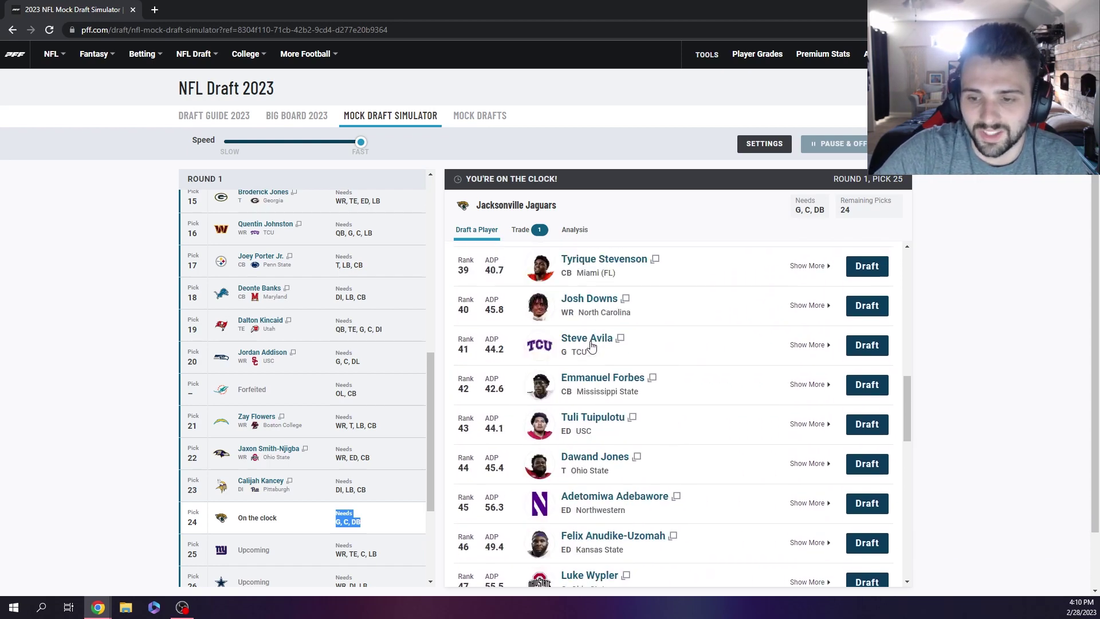
Draft Notre Dame tight end Michael Mayer for the Jacksonville Jaguars with pick 24
{"action": "scroll", "coordinate": [590, 347], "scroll_direction": "down", "scroll_amount": 4}
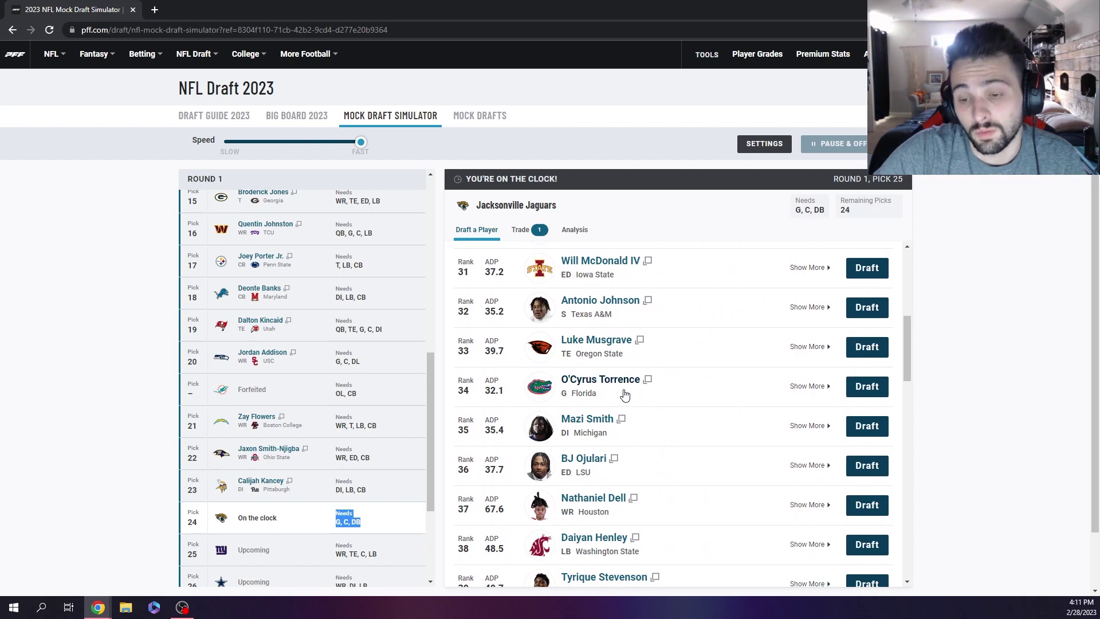
{"action": "scroll", "coordinate": [624, 395], "scroll_direction": "up", "scroll_amount": 7}
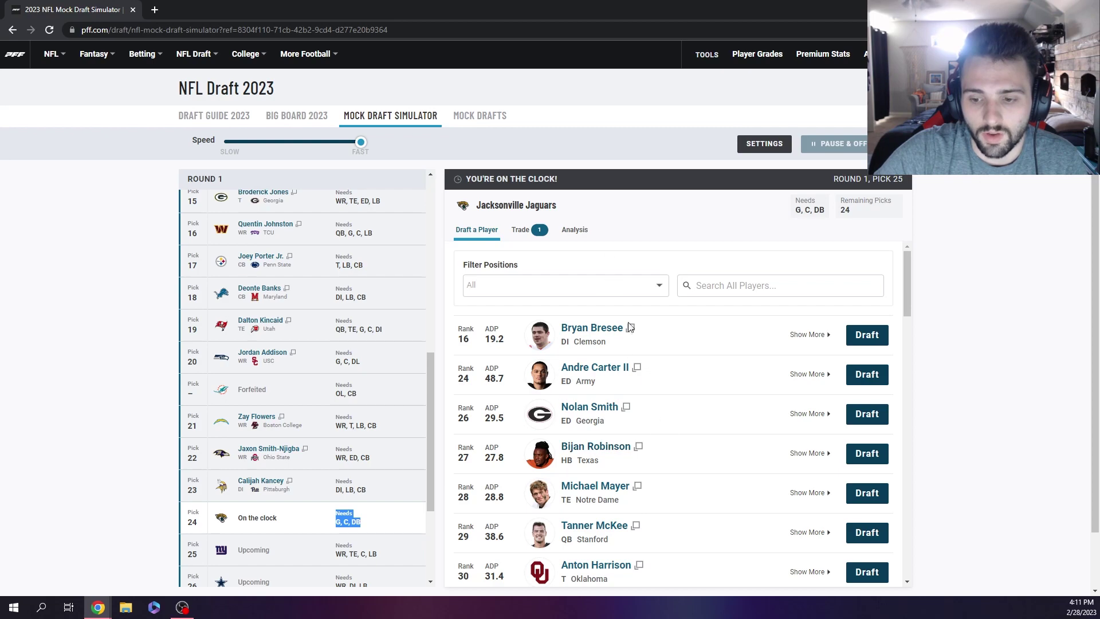
{"action": "scroll", "coordinate": [682, 437], "scroll_direction": "down", "scroll_amount": 1}
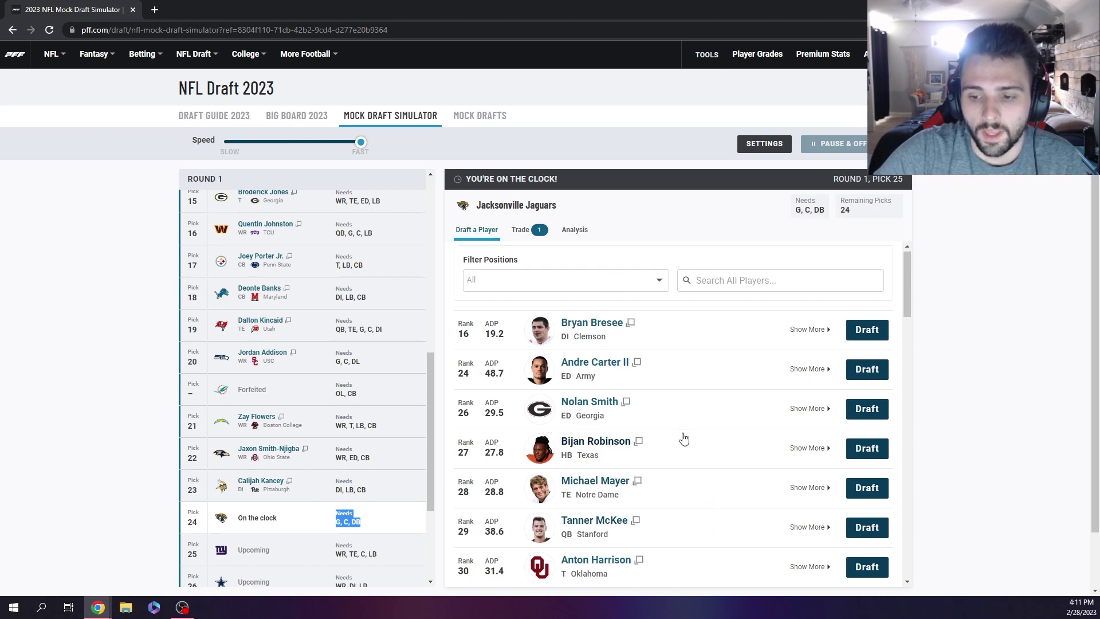
{"action": "scroll", "coordinate": [681, 427], "scroll_direction": "down", "scroll_amount": 2}
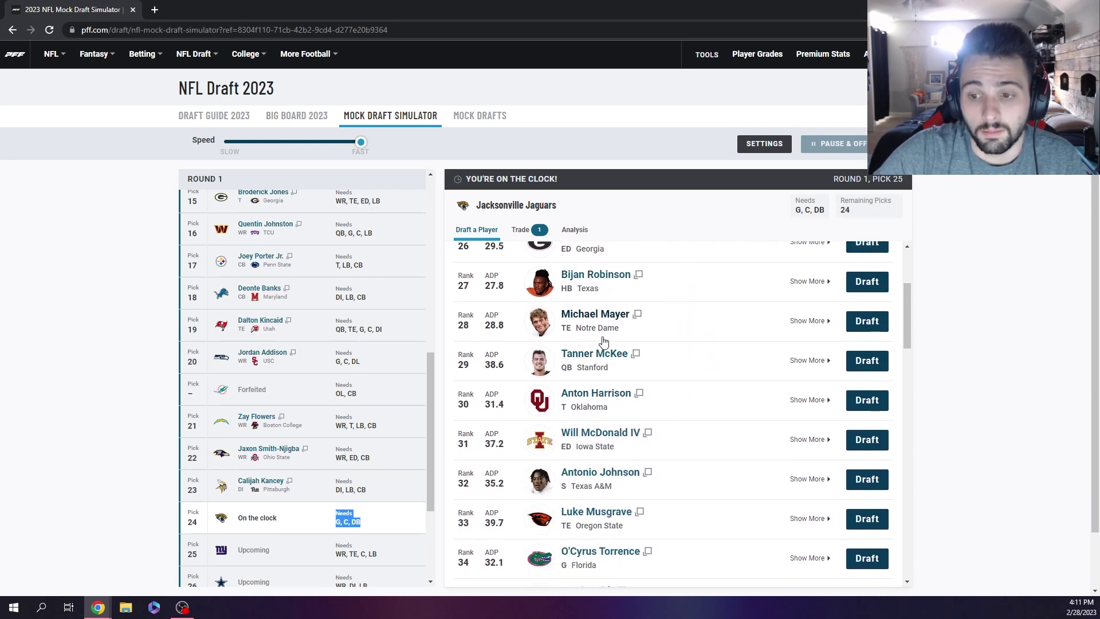
{"action": "scroll", "coordinate": [339, 393], "scroll_direction": "down", "scroll_amount": 2}
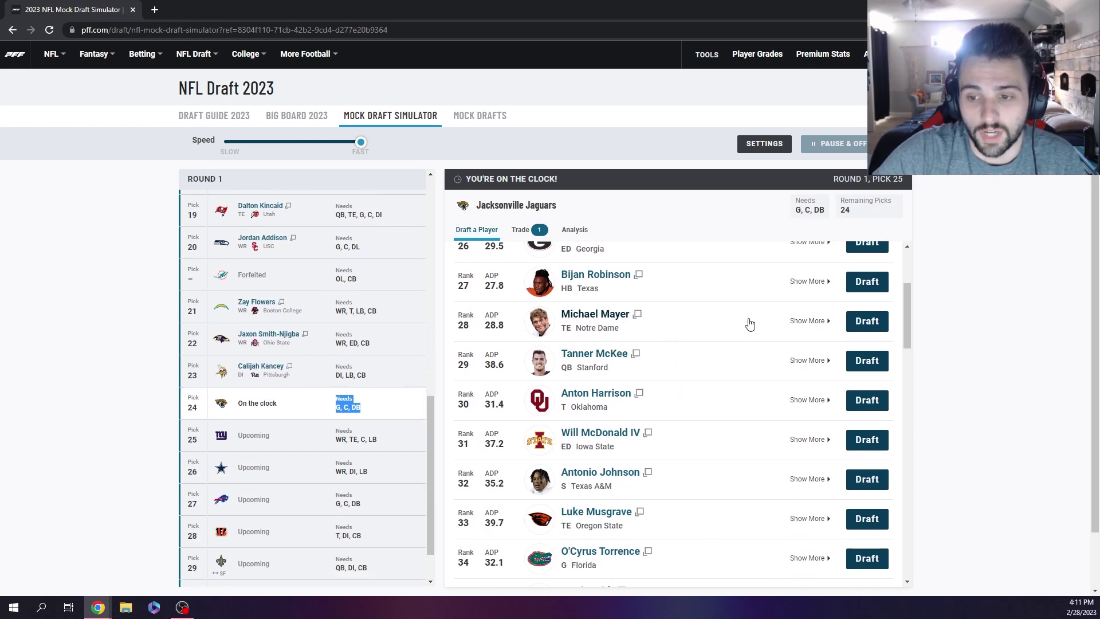
{"action": "left_click", "coordinate": [867, 321]}
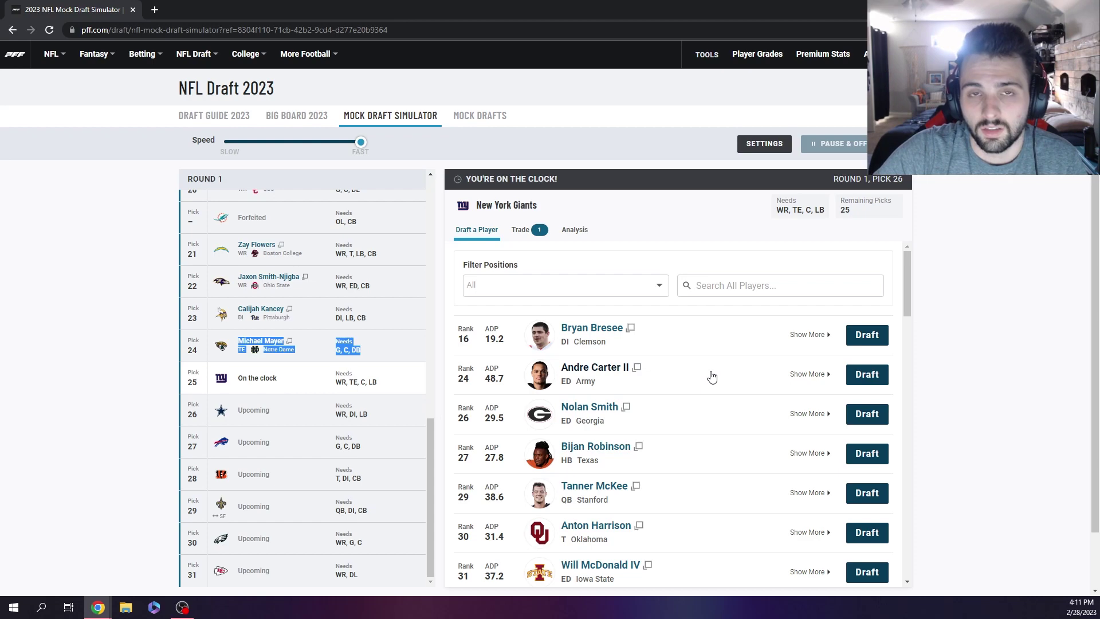
Look through the available players for candidates that suit the New York Giants at pick 25
{"action": "scroll", "coordinate": [712, 376], "scroll_direction": "down", "scroll_amount": 6}
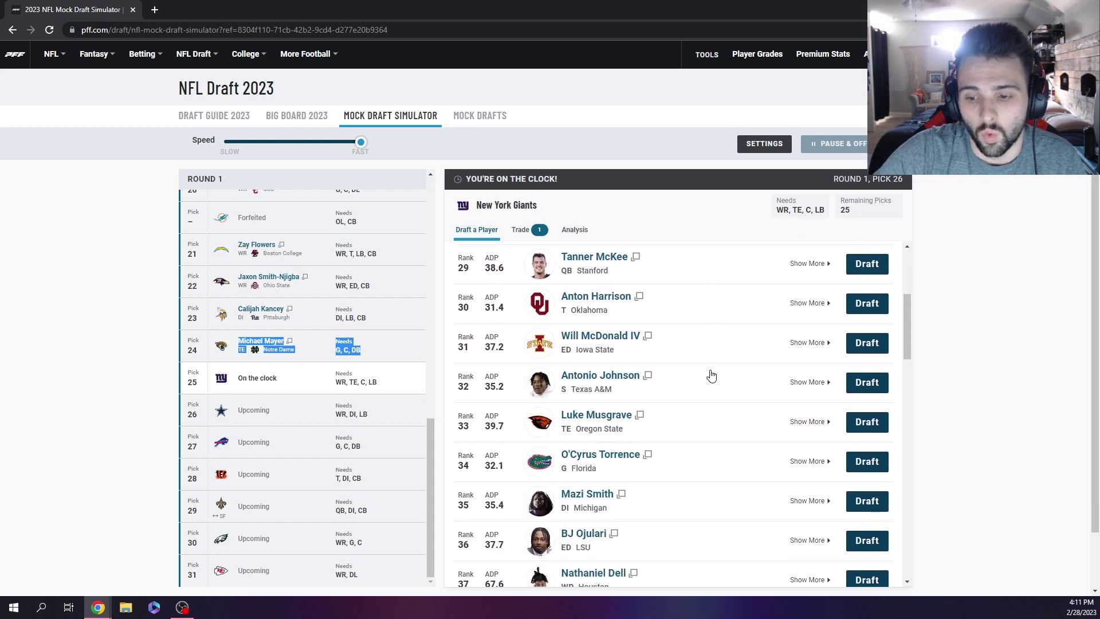
{"action": "scroll", "coordinate": [712, 376], "scroll_direction": "down", "scroll_amount": 1}
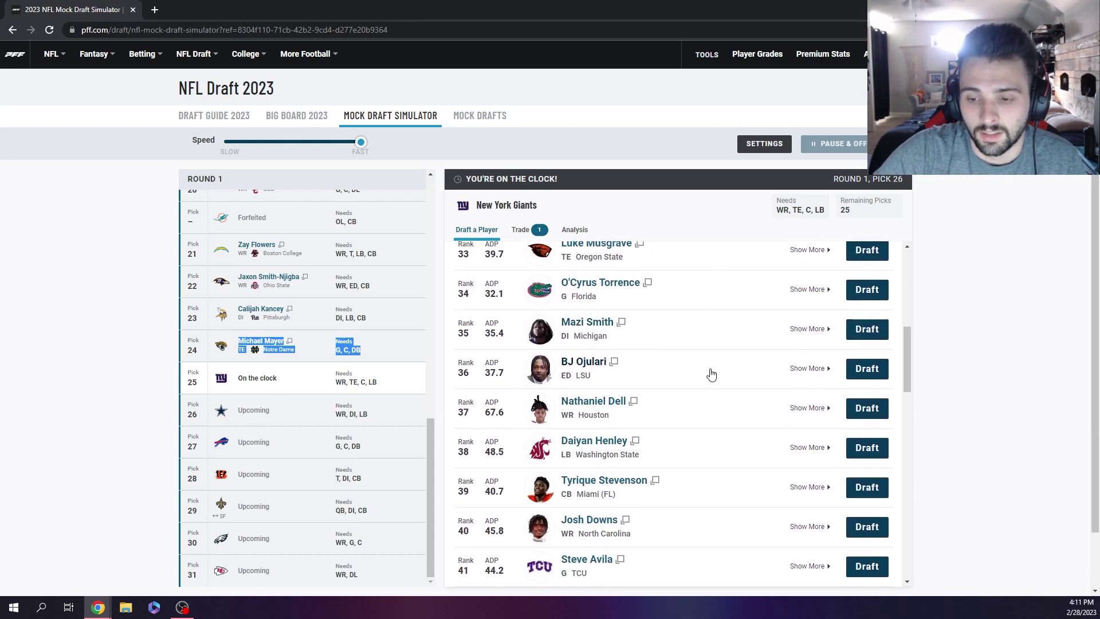
{"action": "scroll", "coordinate": [712, 375], "scroll_direction": "down", "scroll_amount": 1}
{"action": "scroll", "coordinate": [712, 375], "scroll_direction": "down", "scroll_amount": 3}
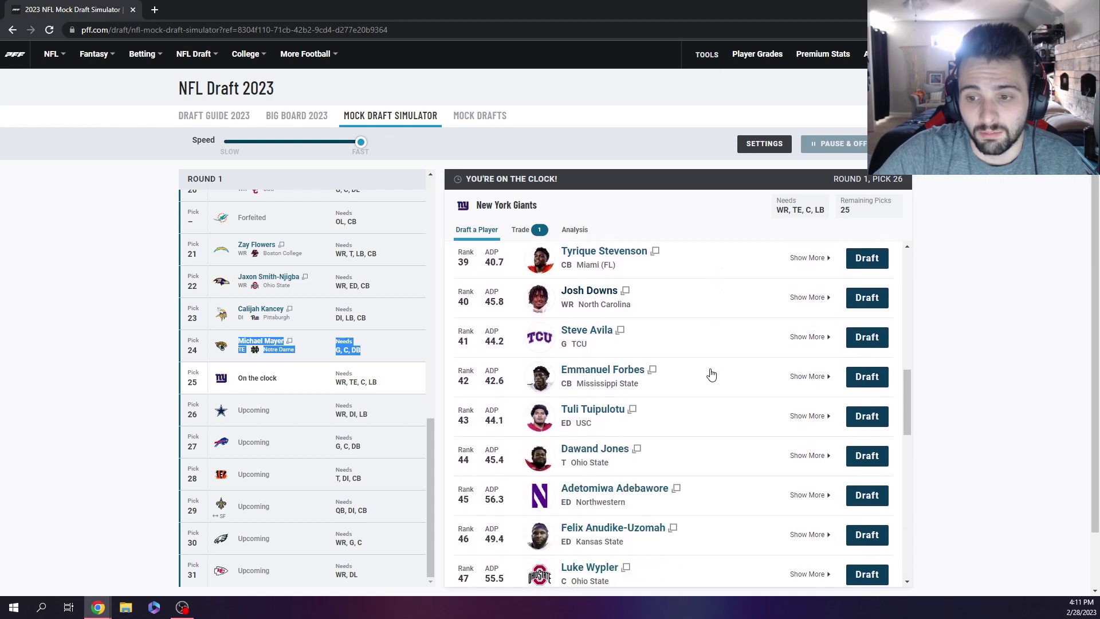
{"action": "scroll", "coordinate": [711, 376], "scroll_direction": "down", "scroll_amount": 1}
{"action": "scroll", "coordinate": [712, 384], "scroll_direction": "down", "scroll_amount": 2}
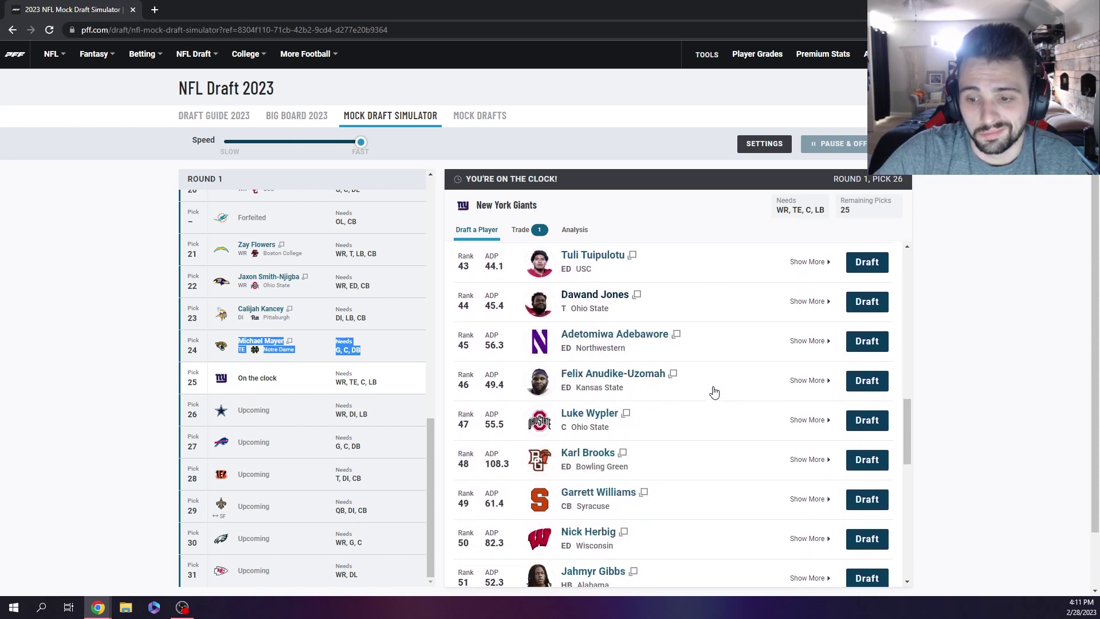
{"action": "scroll", "coordinate": [714, 392], "scroll_direction": "down", "scroll_amount": 6}
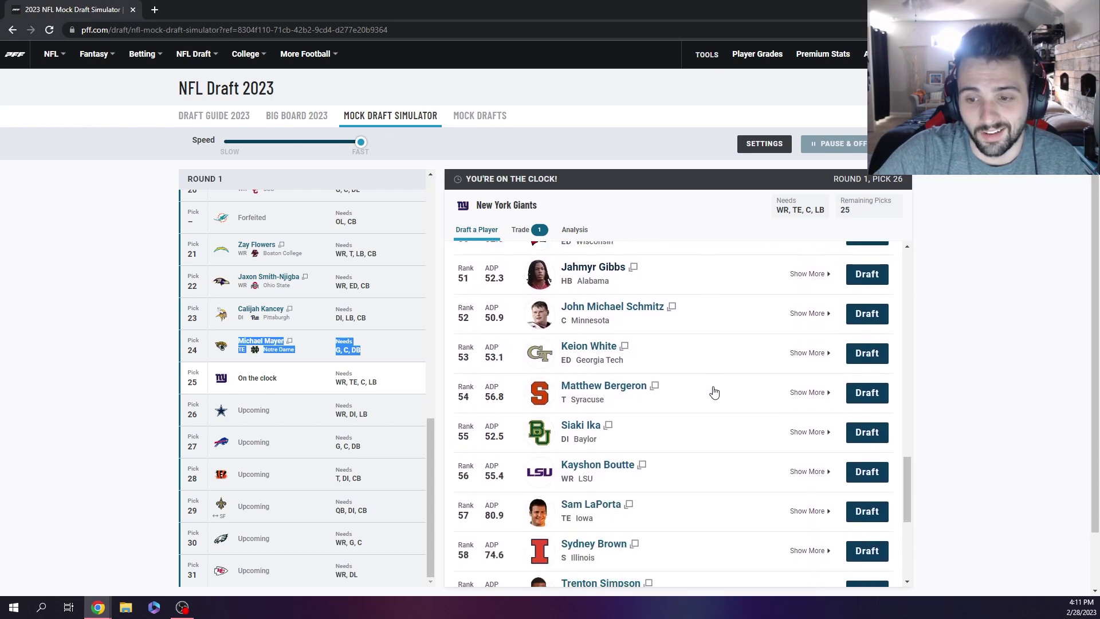
{"action": "scroll", "coordinate": [714, 392], "scroll_direction": "up", "scroll_amount": 20}
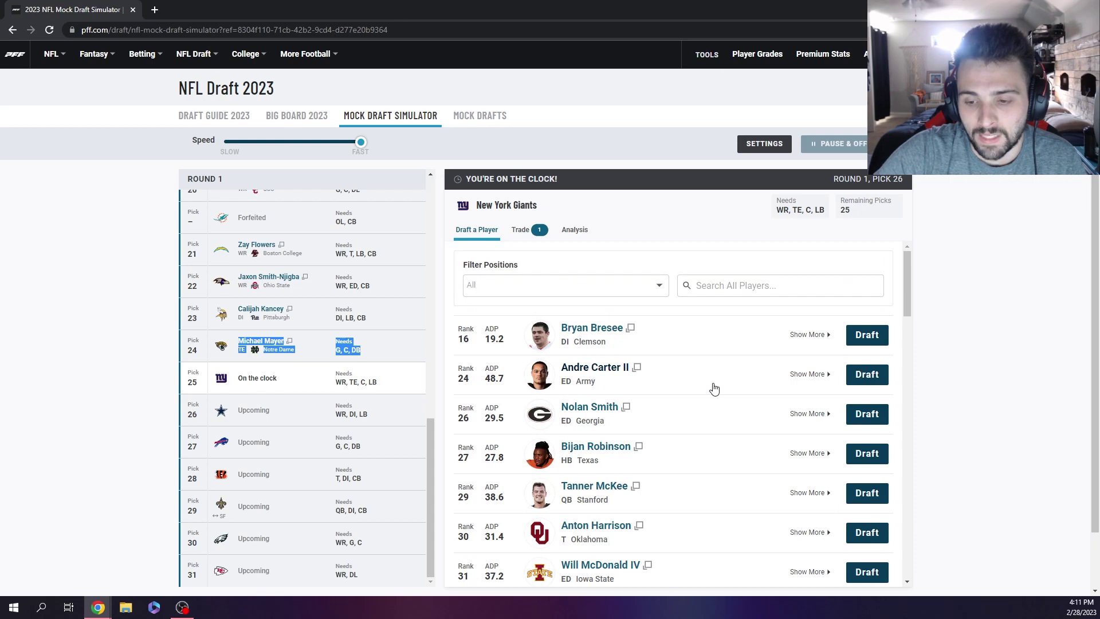
Draft Iowa State edge defender Will McDonald IV for the New York Giants with pick 25
{"action": "scroll", "coordinate": [714, 389], "scroll_direction": "down", "scroll_amount": 4}
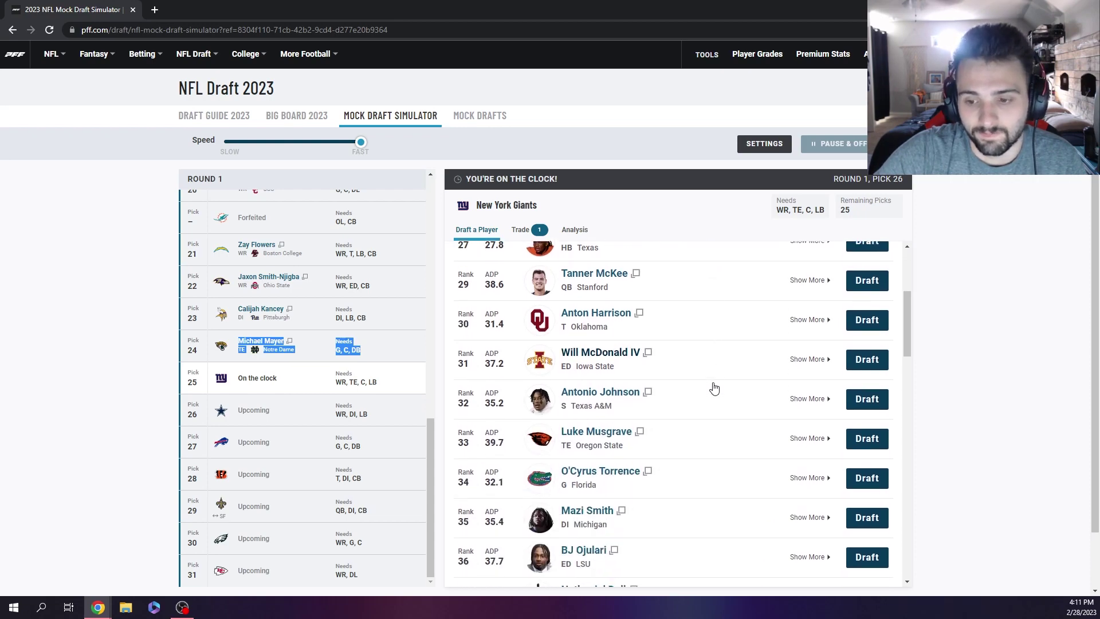
{"action": "scroll", "coordinate": [714, 389], "scroll_direction": "down", "scroll_amount": 2}
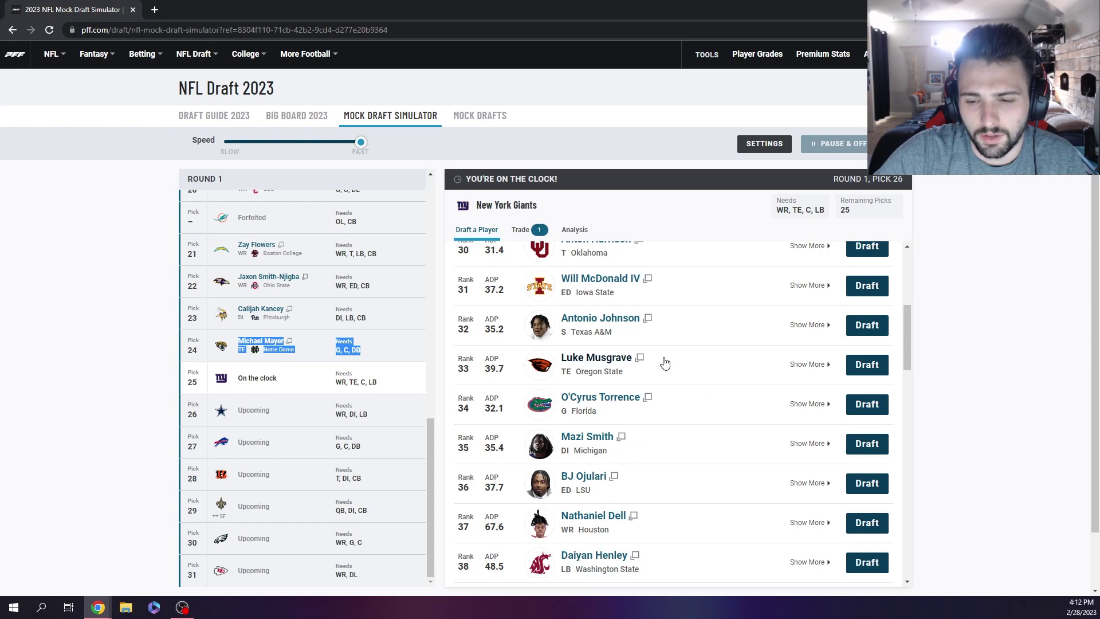
{"action": "scroll", "coordinate": [664, 362], "scroll_direction": "down", "scroll_amount": 3}
{"action": "scroll", "coordinate": [665, 362], "scroll_direction": "up", "scroll_amount": 5}
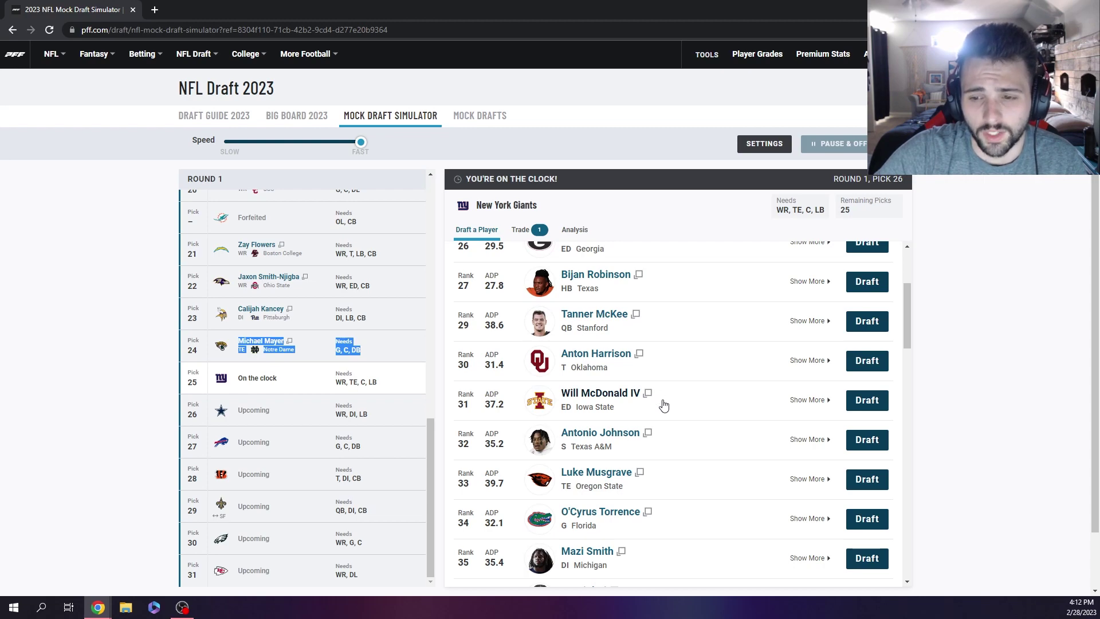
{"action": "scroll", "coordinate": [663, 404], "scroll_direction": "up", "scroll_amount": 4}
{"action": "scroll", "coordinate": [664, 401], "scroll_direction": "down", "scroll_amount": 4}
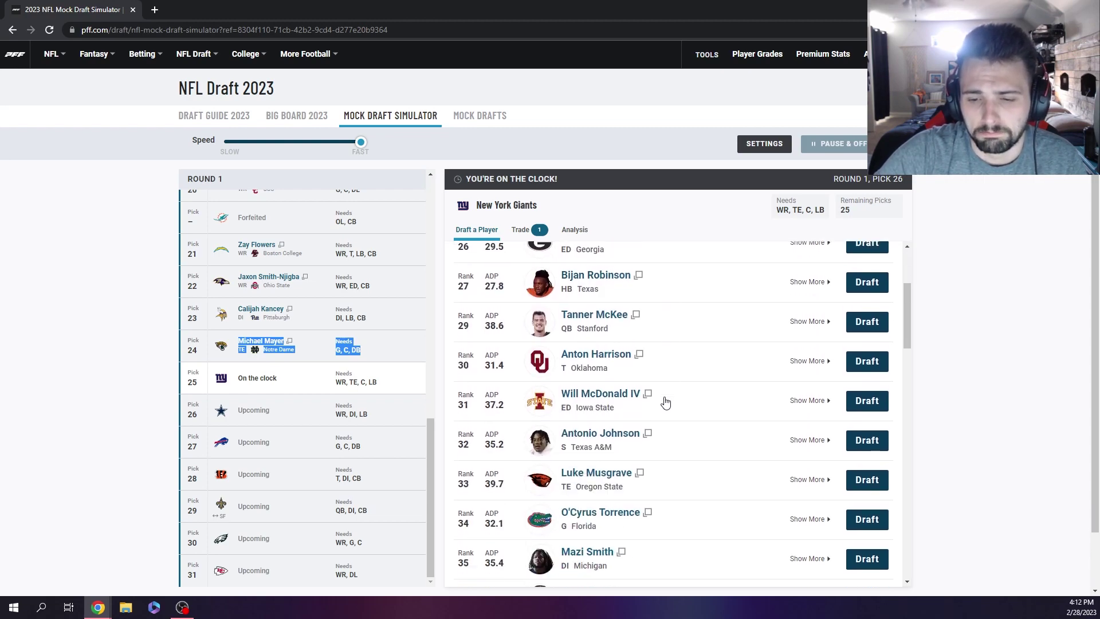
{"action": "left_click", "coordinate": [864, 406]}
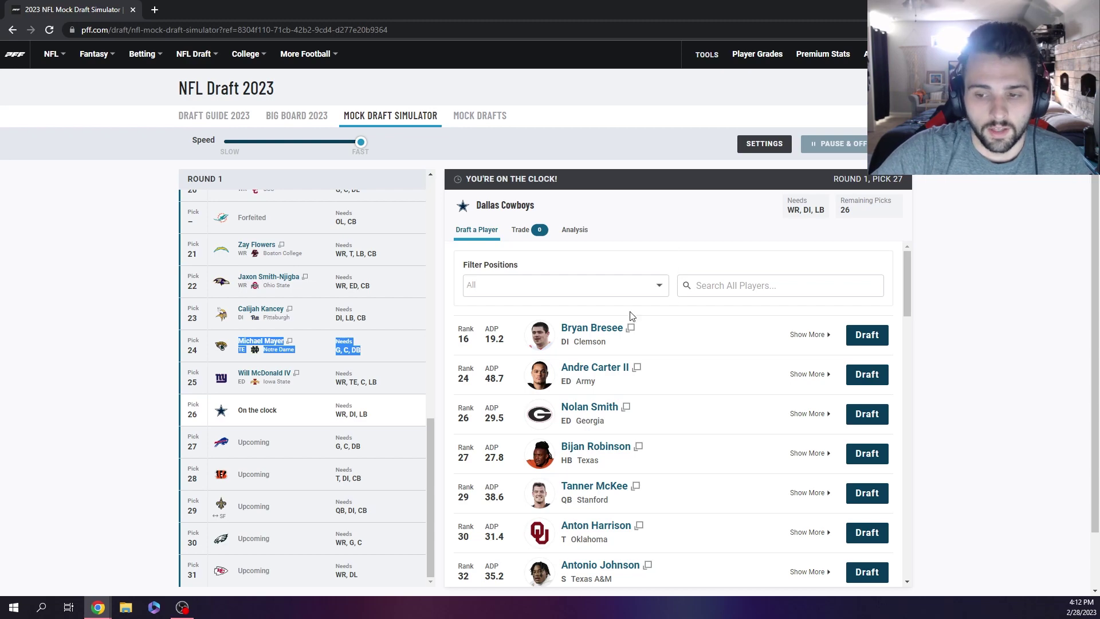
Check the available players and draft Texas running back Bijan Robinson for the Dallas Cowboys with pick 26
{"action": "scroll", "coordinate": [660, 331], "scroll_direction": "down", "scroll_amount": 3}
{"action": "scroll", "coordinate": [660, 331], "scroll_direction": "down", "scroll_amount": 7}
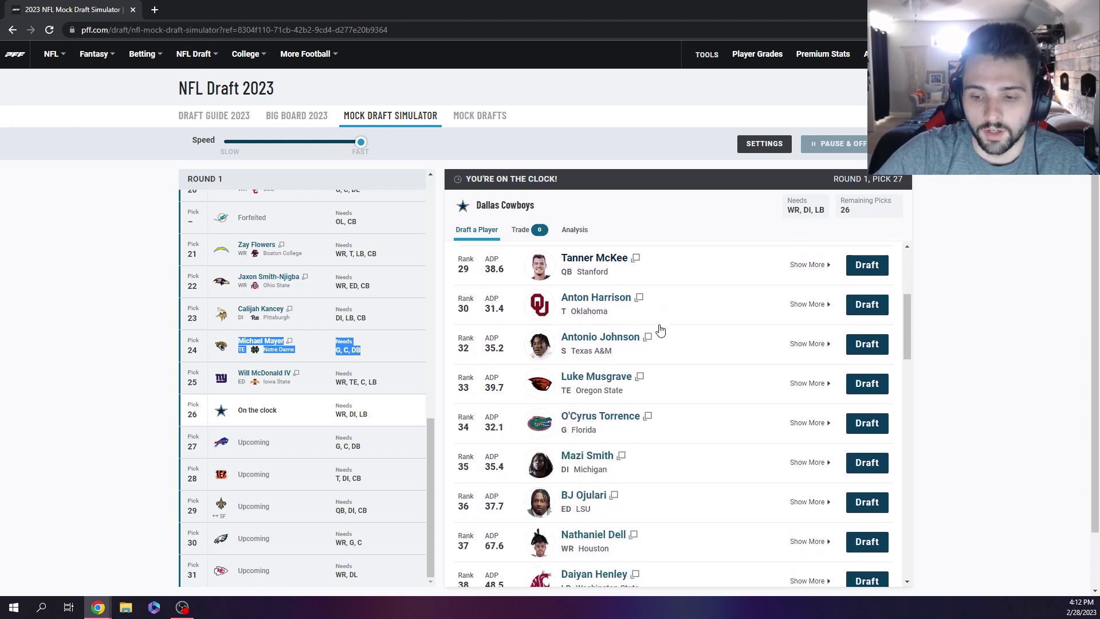
{"action": "scroll", "coordinate": [662, 329], "scroll_direction": "down", "scroll_amount": 12}
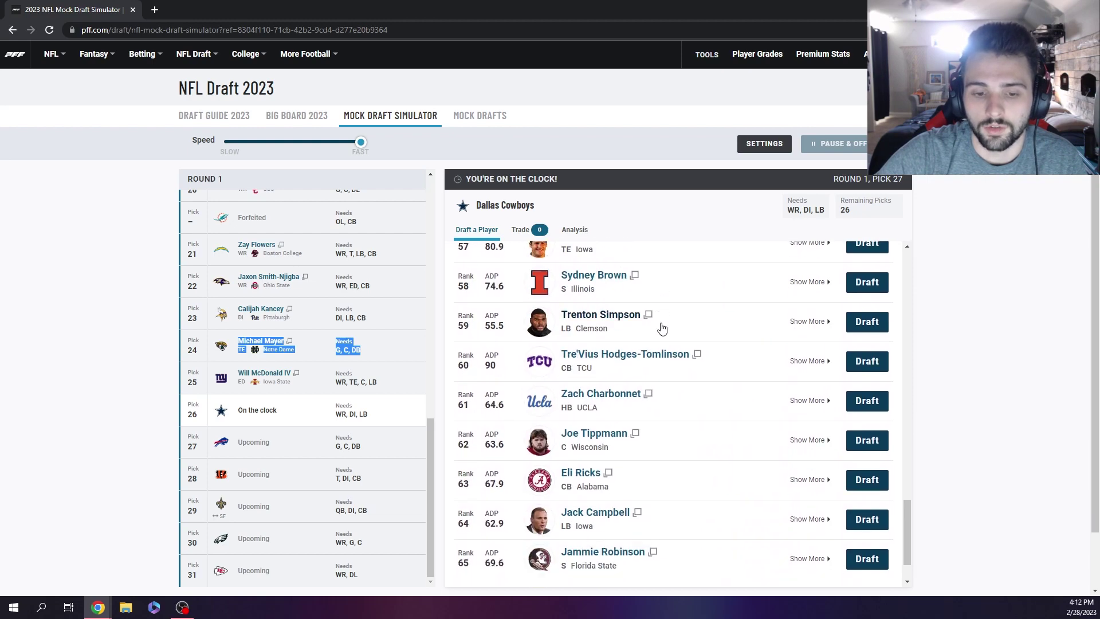
{"action": "scroll", "coordinate": [662, 329], "scroll_direction": "up", "scroll_amount": 20}
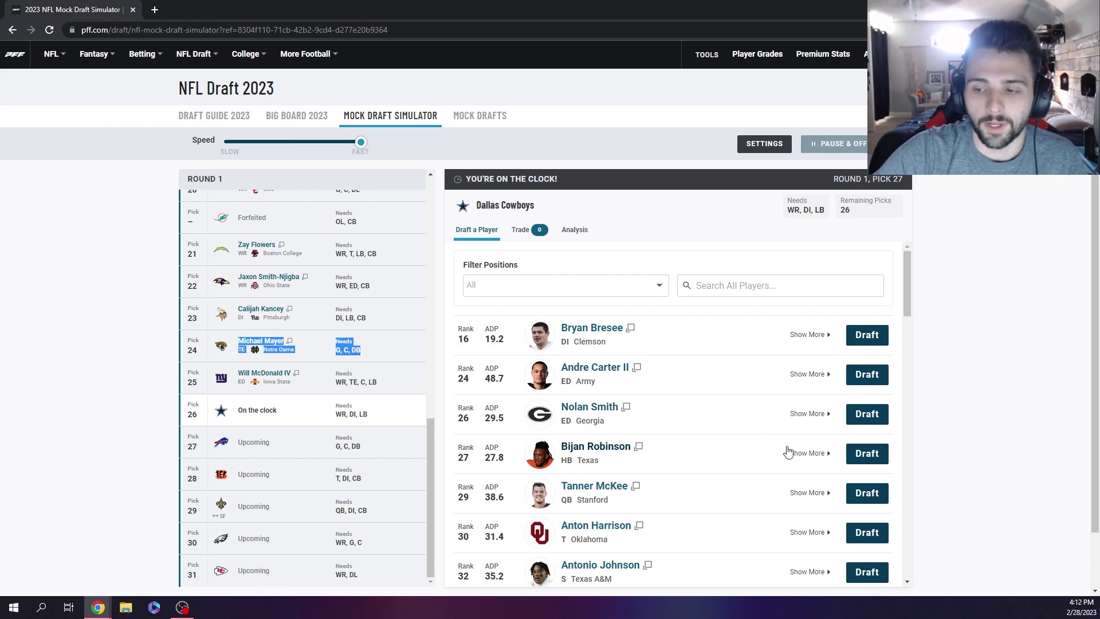
{"action": "left_click", "coordinate": [867, 453]}
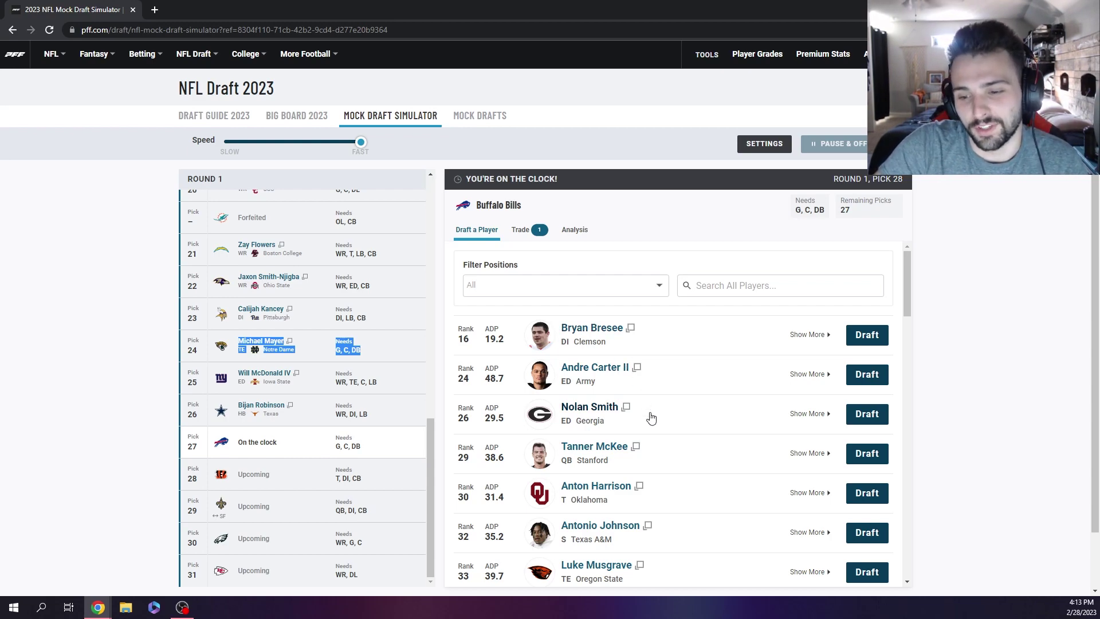
Compare the top available players and draft Texas A&M safety Antonio Johnson for the Buffalo Bills with pick 27
{"action": "scroll", "coordinate": [653, 410], "scroll_direction": "down", "scroll_amount": 2}
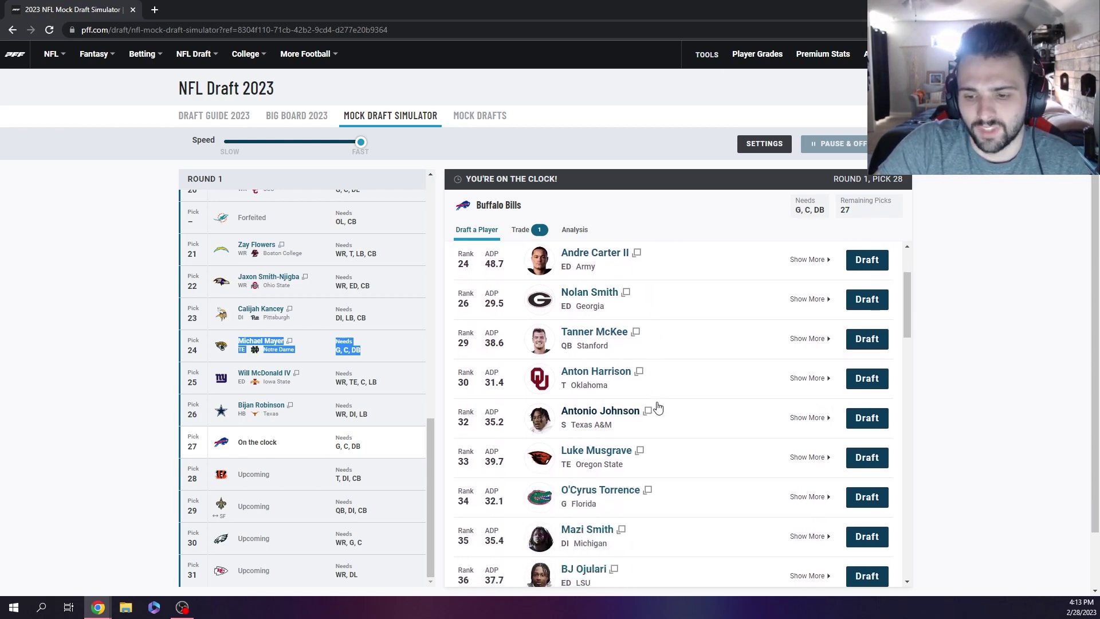
{"action": "scroll", "coordinate": [659, 407], "scroll_direction": "down", "scroll_amount": 1}
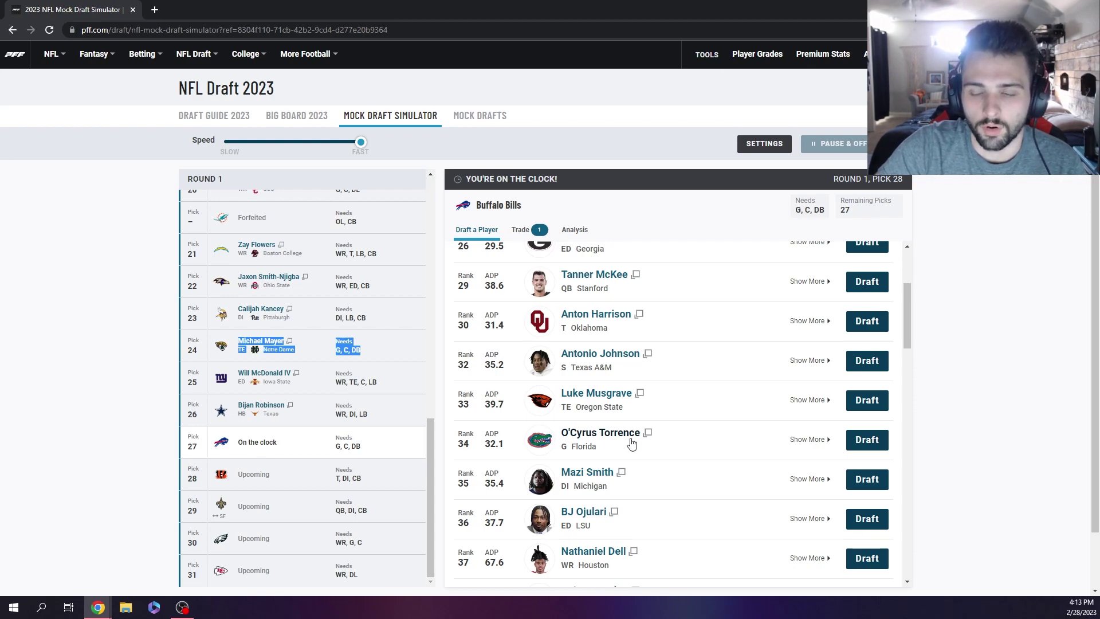
{"action": "scroll", "coordinate": [632, 443], "scroll_direction": "up", "scroll_amount": 3}
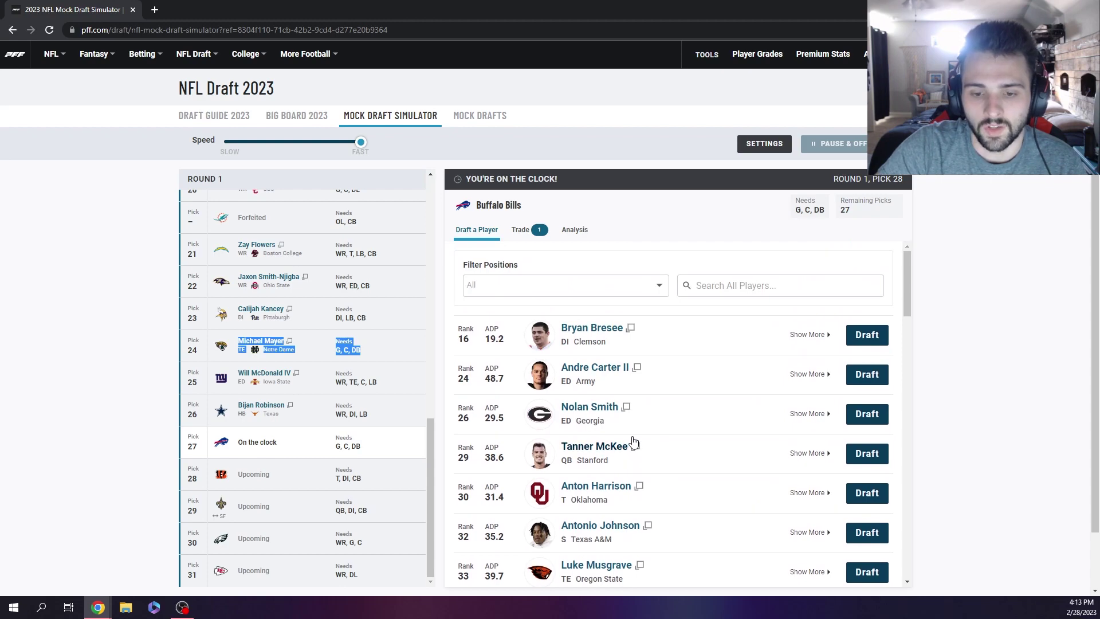
{"action": "scroll", "coordinate": [633, 444], "scroll_direction": "down", "scroll_amount": 3}
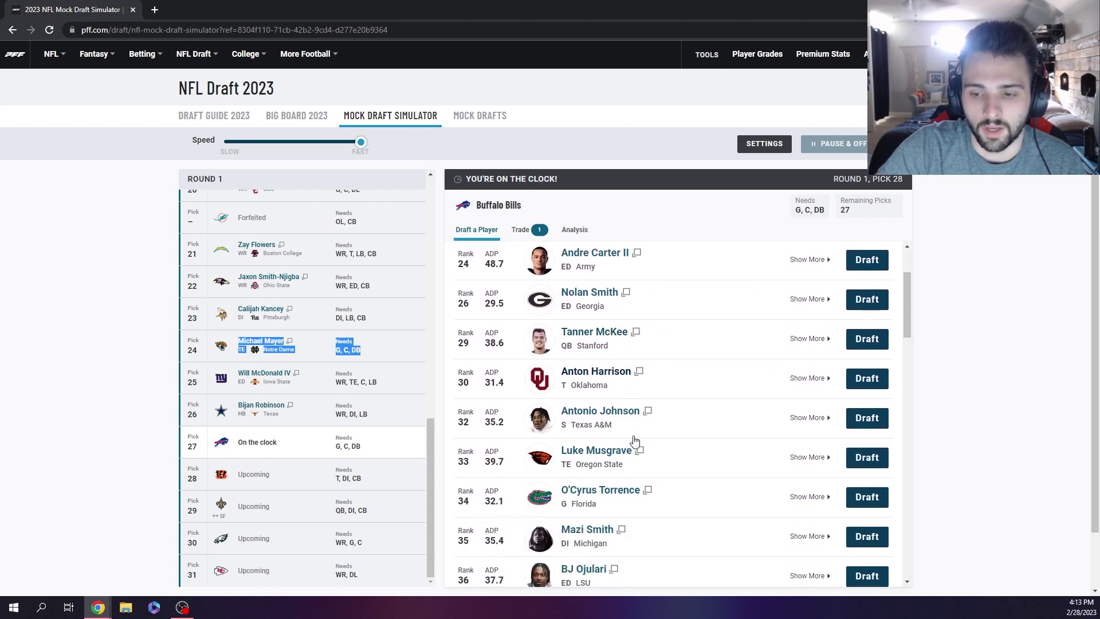
{"action": "scroll", "coordinate": [634, 441], "scroll_direction": "down", "scroll_amount": 1}
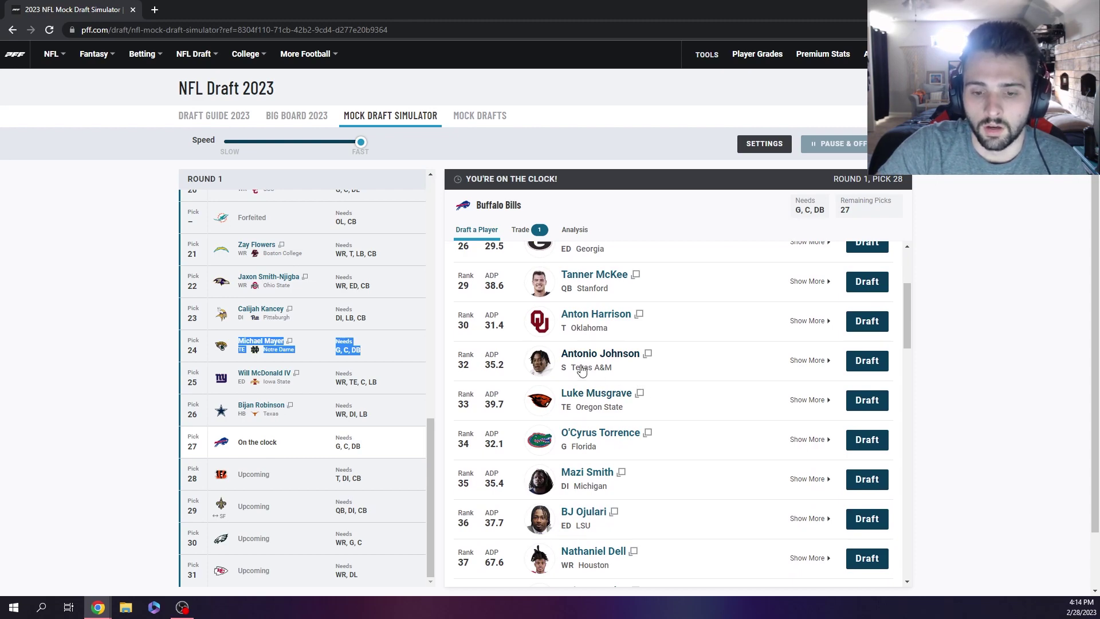
{"action": "left_click", "coordinate": [871, 363]}
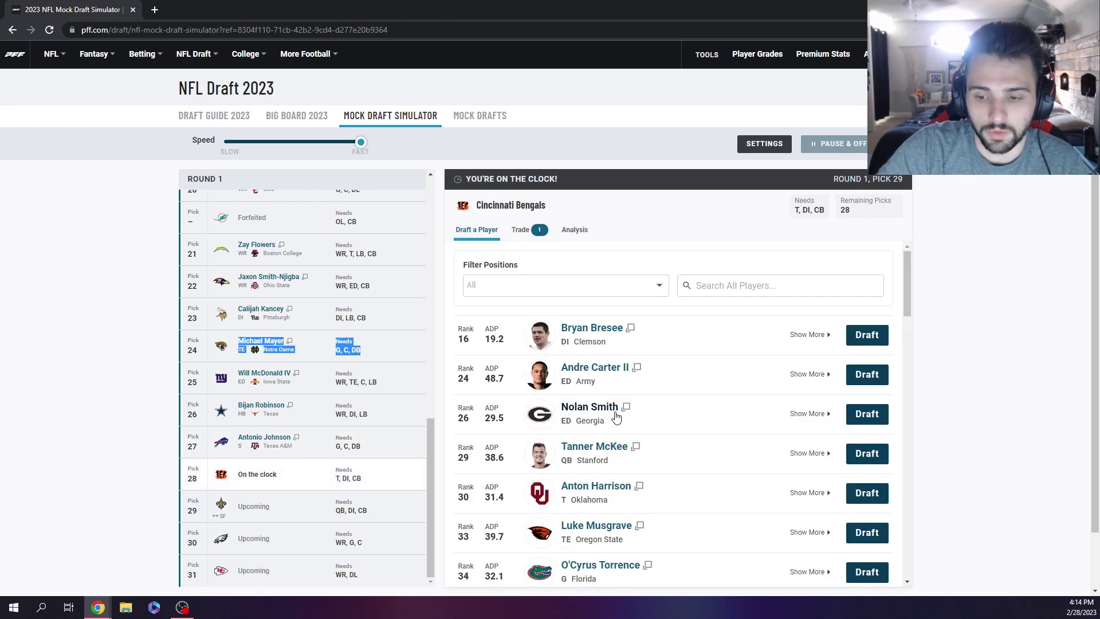
Look through the available players and the earlier first-round picks for candidates that suit the Cincinnati Bengals at pick 28
{"action": "scroll", "coordinate": [616, 417], "scroll_direction": "down", "scroll_amount": 5}
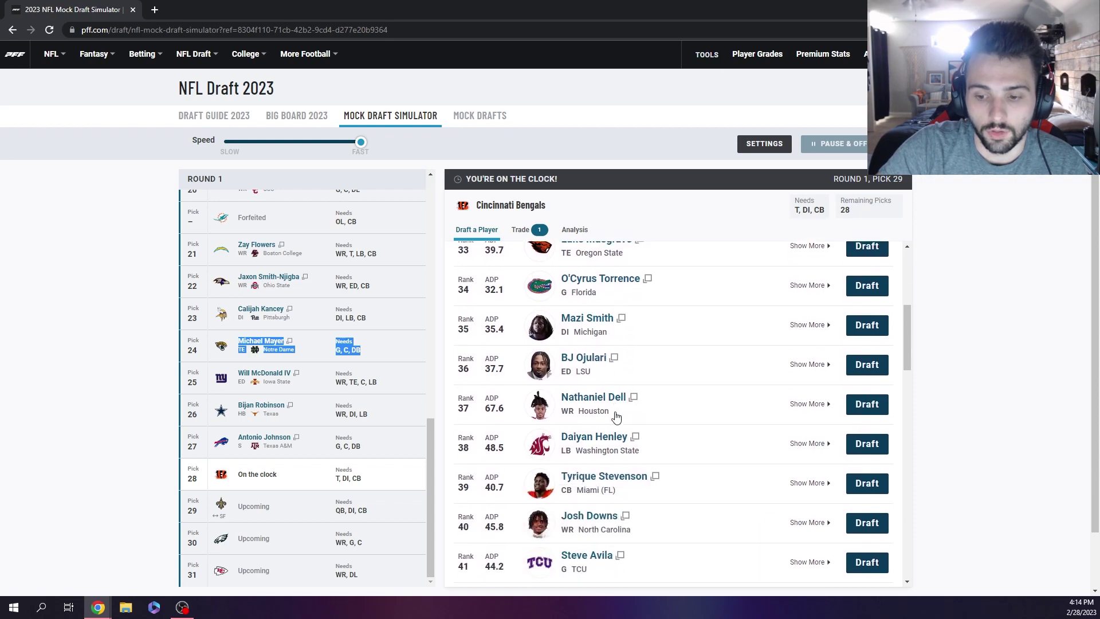
{"action": "scroll", "coordinate": [295, 322], "scroll_direction": "up", "scroll_amount": 5}
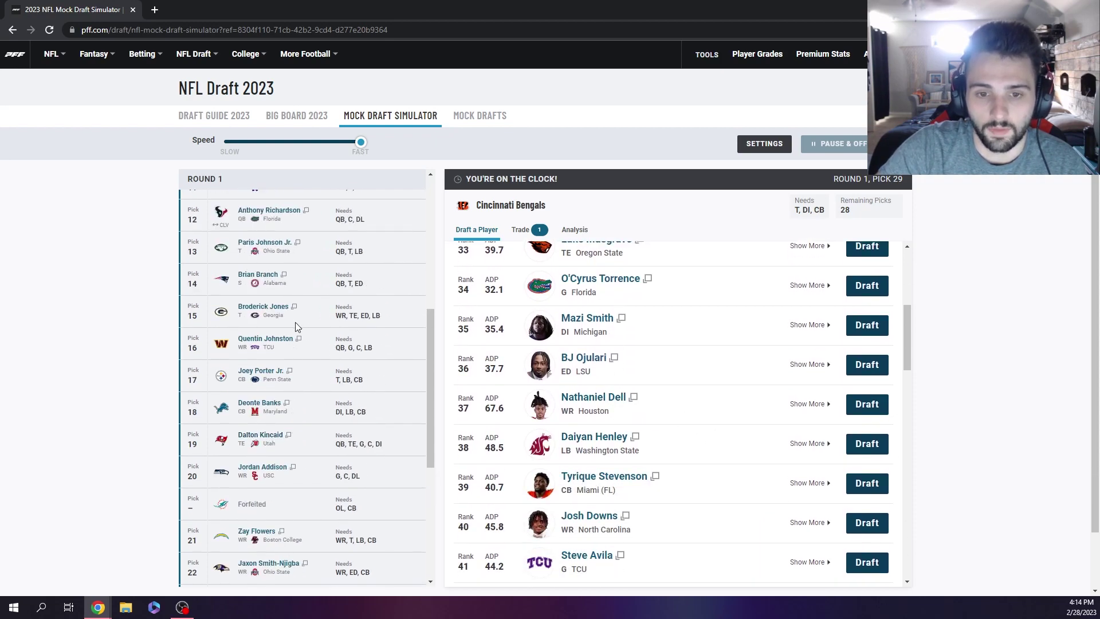
{"action": "scroll", "coordinate": [317, 346], "scroll_direction": "down", "scroll_amount": 3}
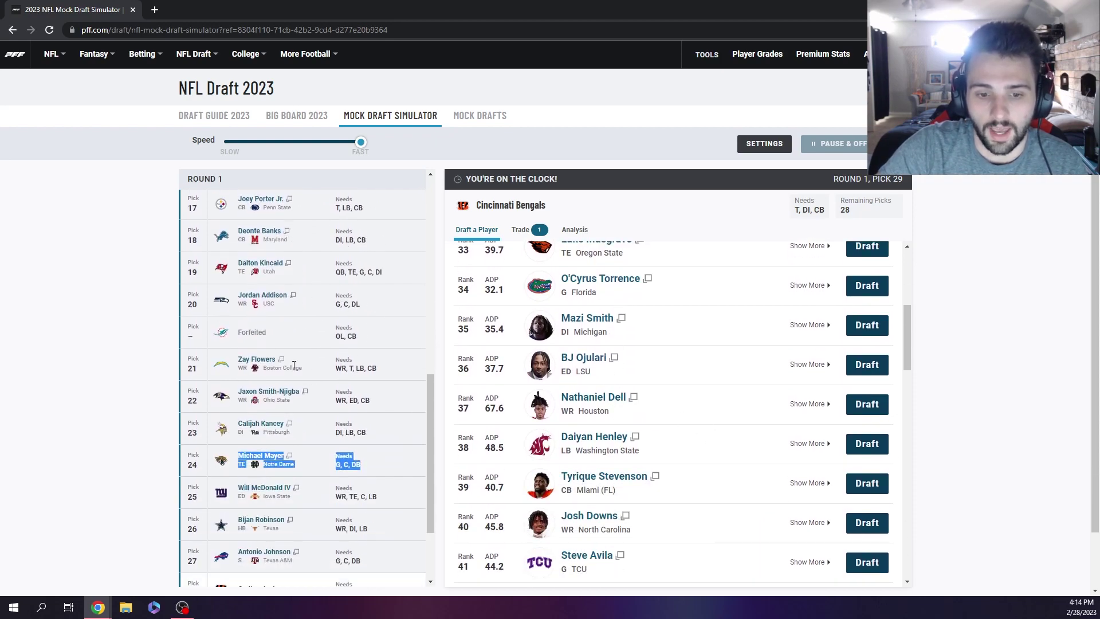
{"action": "scroll", "coordinate": [296, 440], "scroll_direction": "down", "scroll_amount": 2}
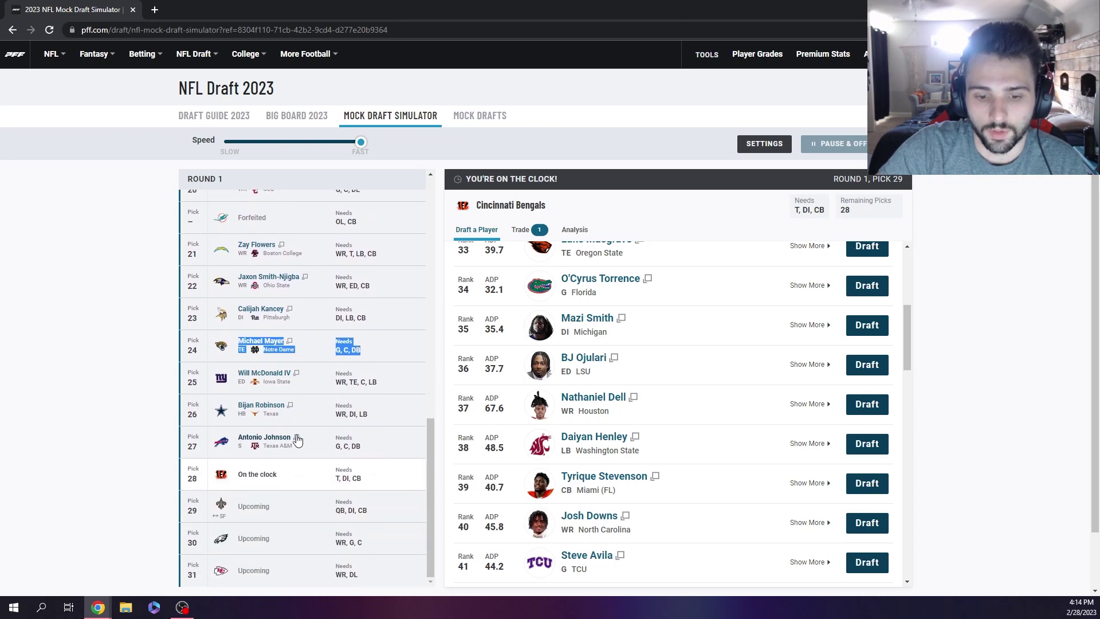
{"action": "scroll", "coordinate": [564, 452], "scroll_direction": "up", "scroll_amount": 5}
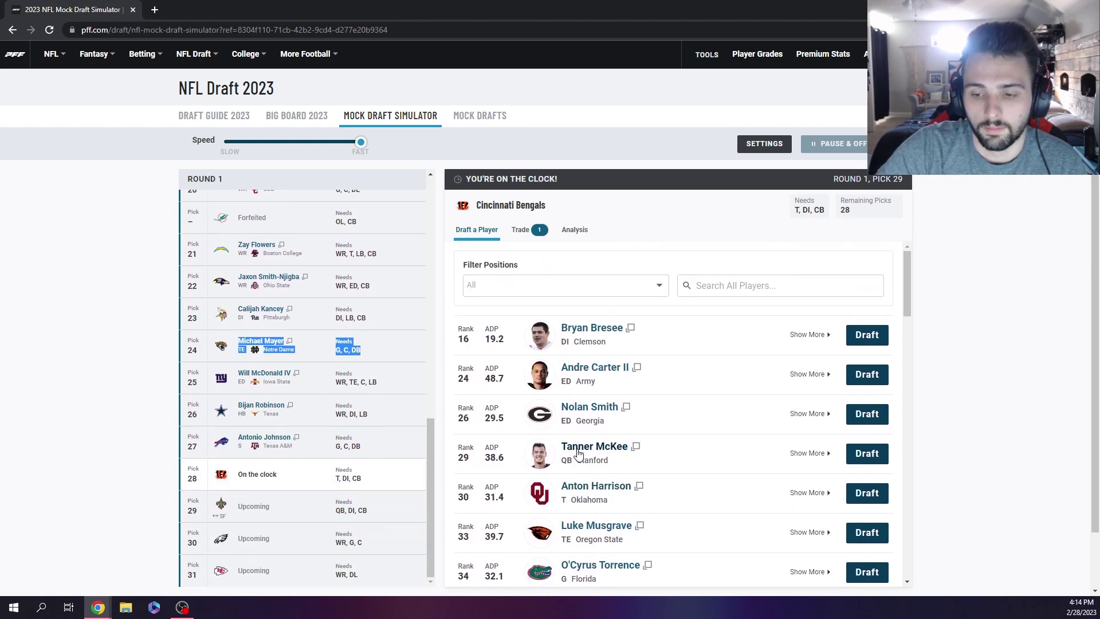
{"action": "scroll", "coordinate": [579, 453], "scroll_direction": "down", "scroll_amount": 1}
{"action": "scroll", "coordinate": [579, 453], "scroll_direction": "down", "scroll_amount": 1}
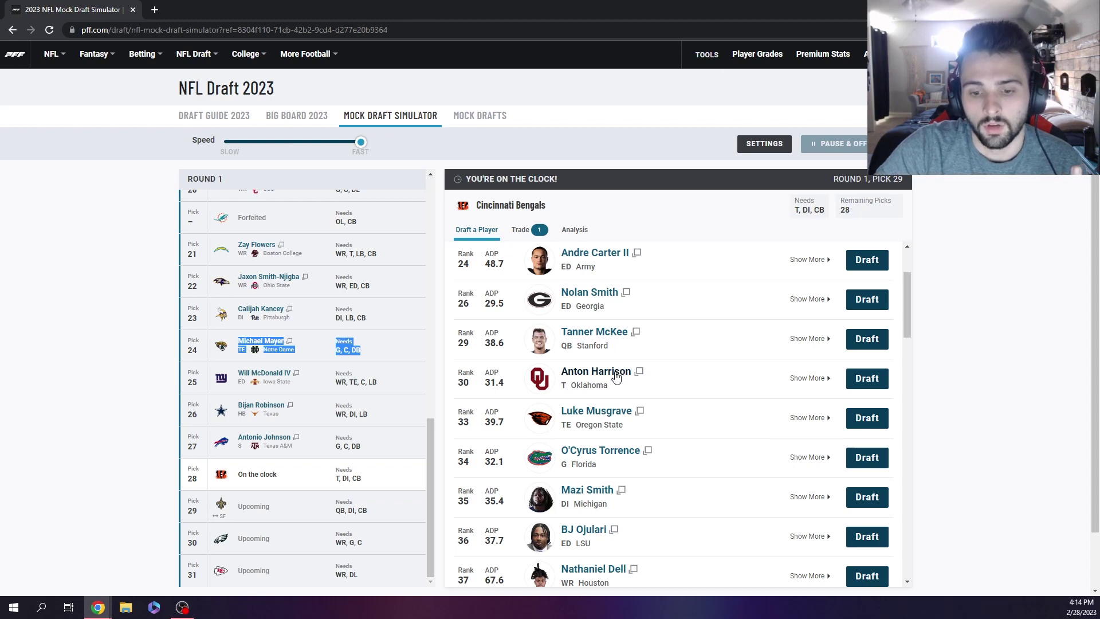
{"action": "scroll", "coordinate": [616, 376], "scroll_direction": "up", "scroll_amount": 2}
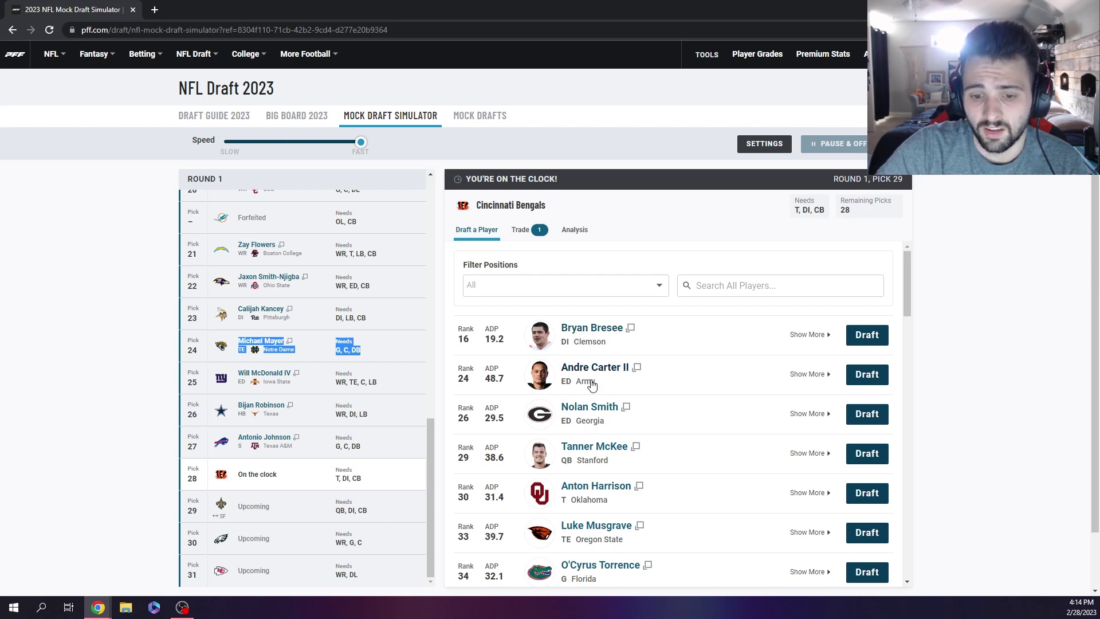
{"action": "scroll", "coordinate": [592, 384], "scroll_direction": "down", "scroll_amount": 7}
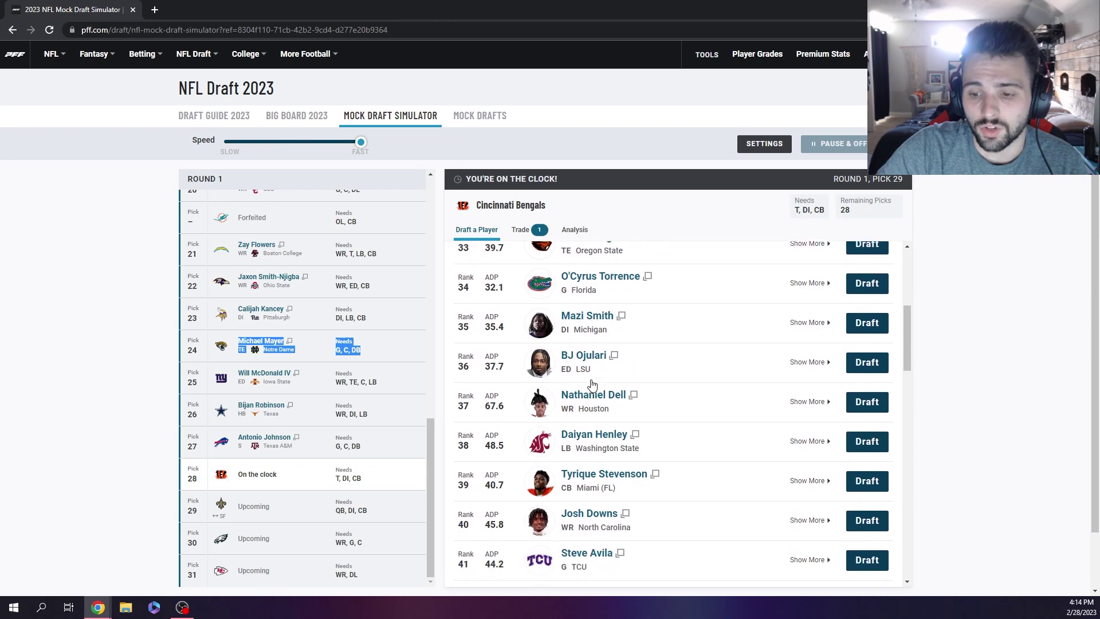
{"action": "scroll", "coordinate": [592, 384], "scroll_direction": "down", "scroll_amount": 1}
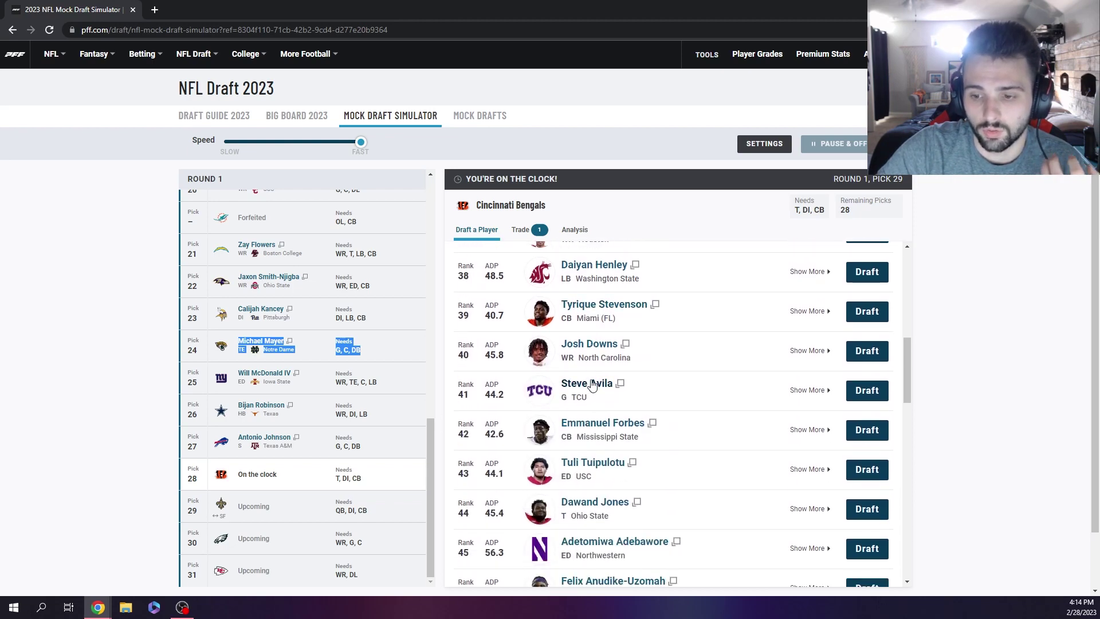
{"action": "scroll", "coordinate": [612, 399], "scroll_direction": "down", "scroll_amount": 5}
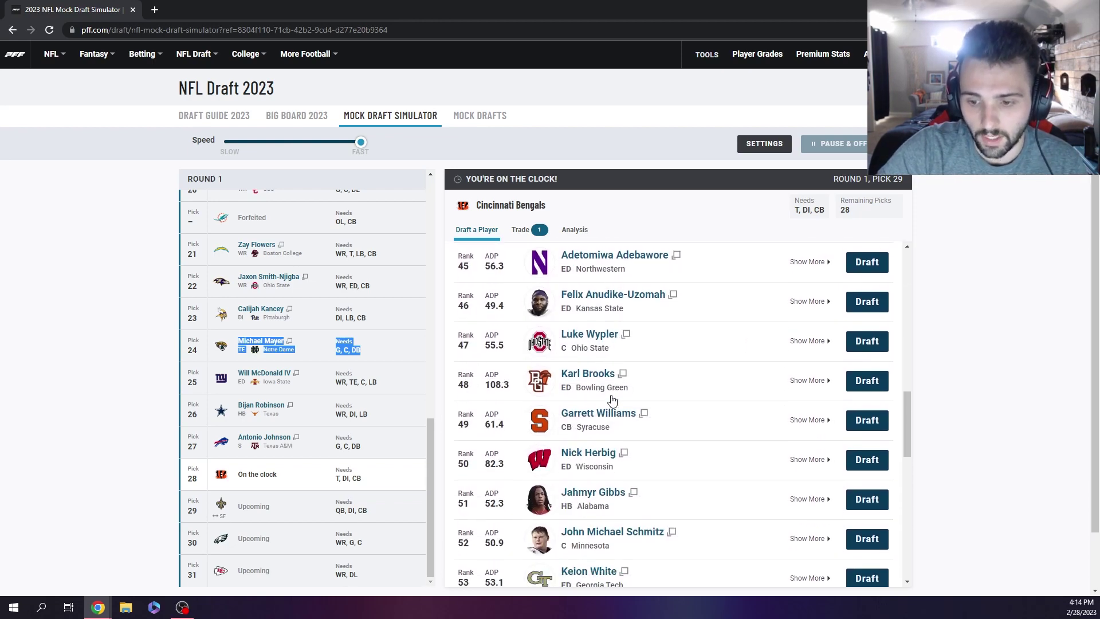
{"action": "scroll", "coordinate": [612, 399], "scroll_direction": "down", "scroll_amount": 4}
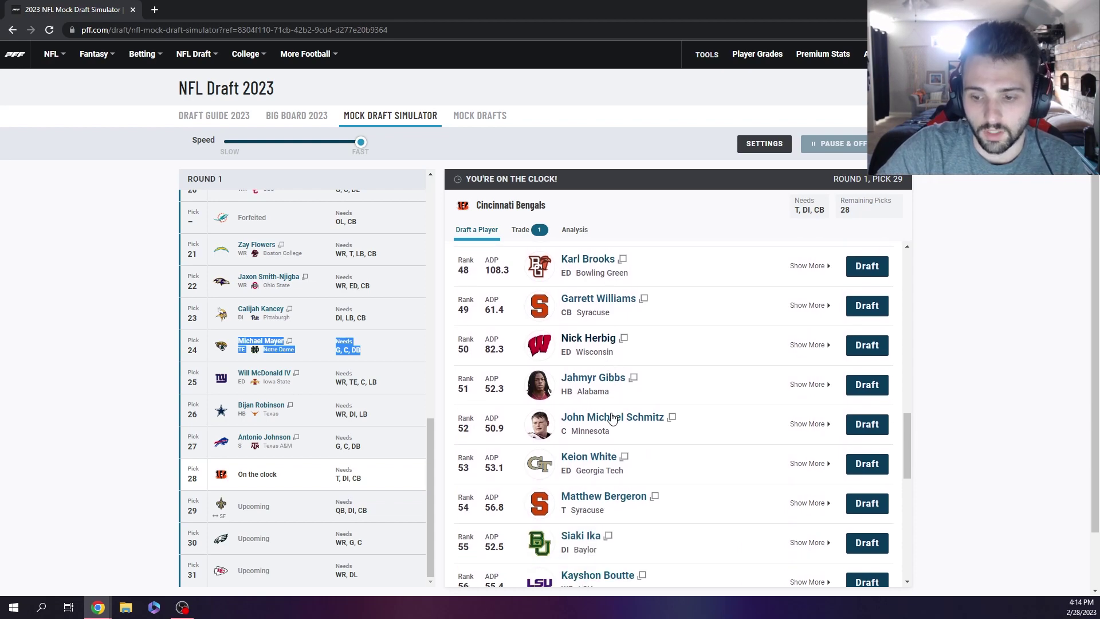
{"action": "scroll", "coordinate": [612, 419], "scroll_direction": "up", "scroll_amount": 15}
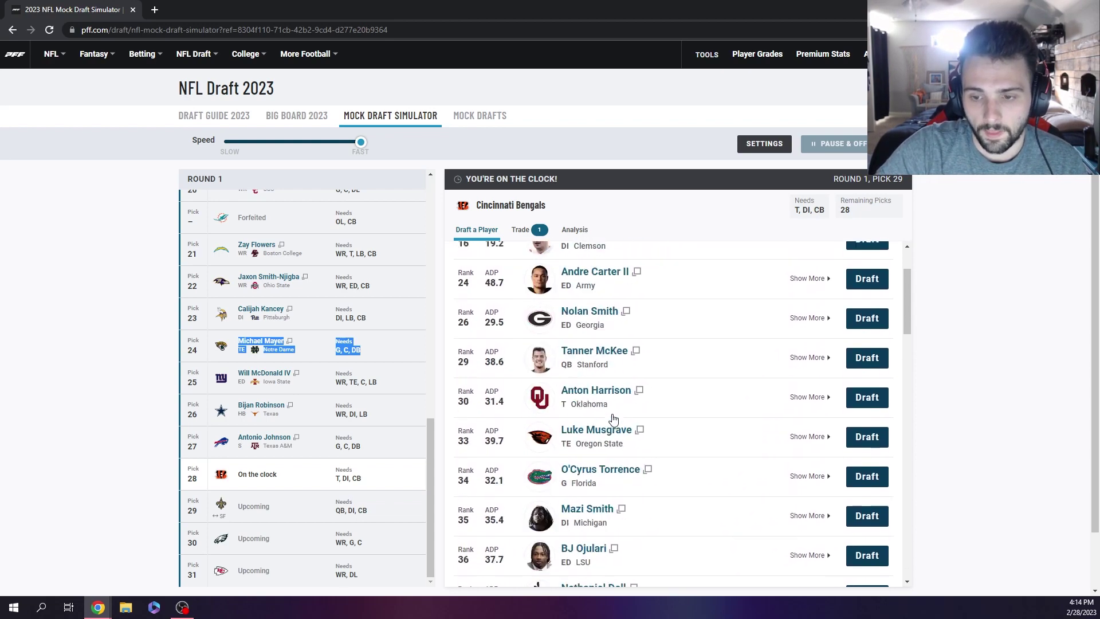
{"action": "scroll", "coordinate": [614, 419], "scroll_direction": "up", "scroll_amount": 1}
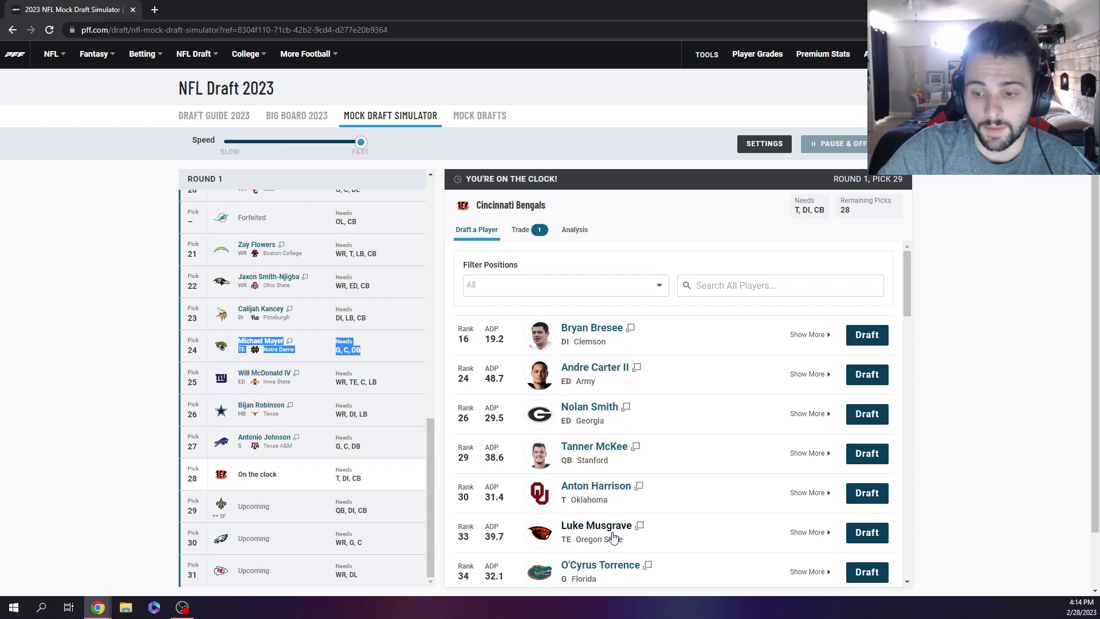
Draft Oregon State tight end Luke Musgrave for the Cincinnati Bengals and Clemson interior defender Bryan Bresee for the New Orleans Saints
{"action": "left_click", "coordinate": [868, 533]}
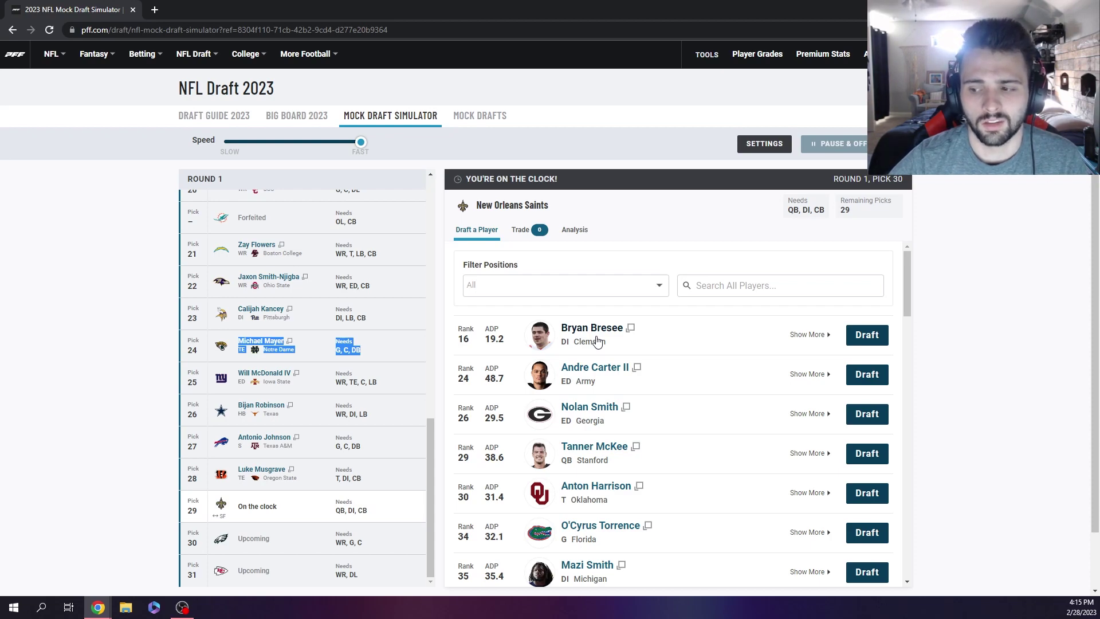
{"action": "left_click", "coordinate": [853, 342]}
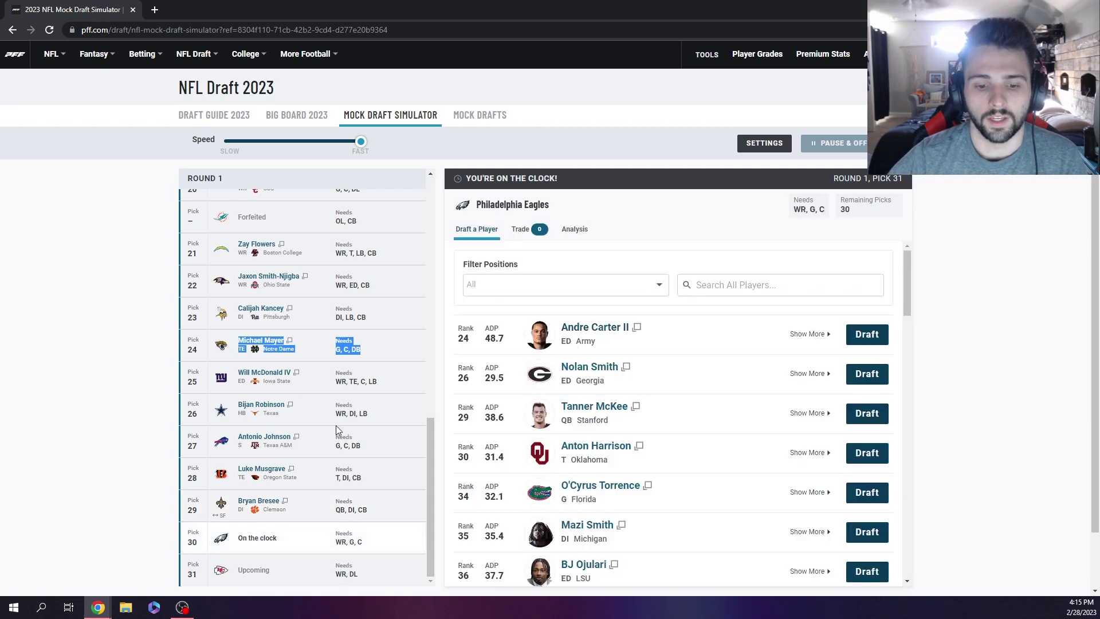
Compare the available players and draft Florida guard O'Cyrus Torrence for the Philadelphia Eagles with pick 30
{"action": "scroll", "coordinate": [336, 425], "scroll_direction": "down", "scroll_amount": 2}
{"action": "scroll", "coordinate": [1010, 351], "scroll_direction": "up", "scroll_amount": 2}
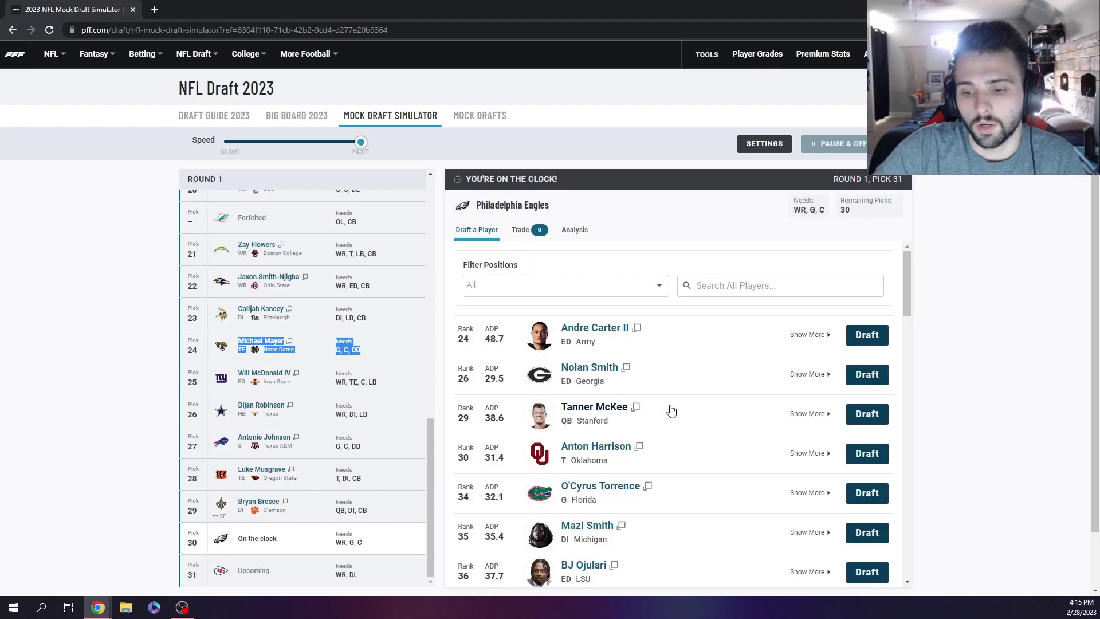
{"action": "scroll", "coordinate": [682, 401], "scroll_direction": "down", "scroll_amount": 2}
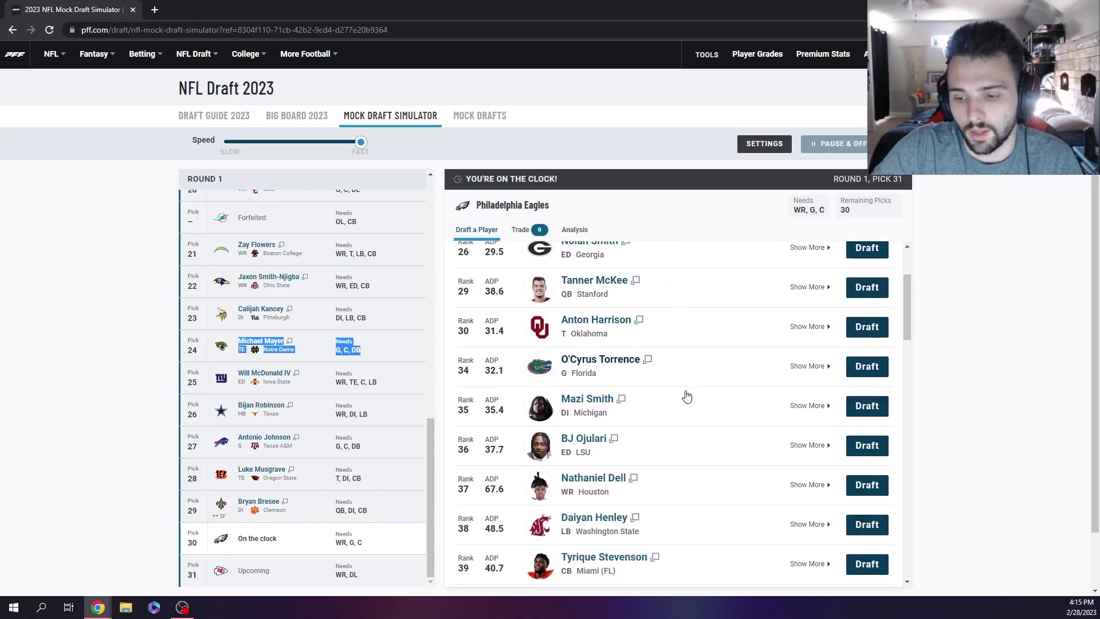
{"action": "scroll", "coordinate": [687, 396], "scroll_direction": "down", "scroll_amount": 5}
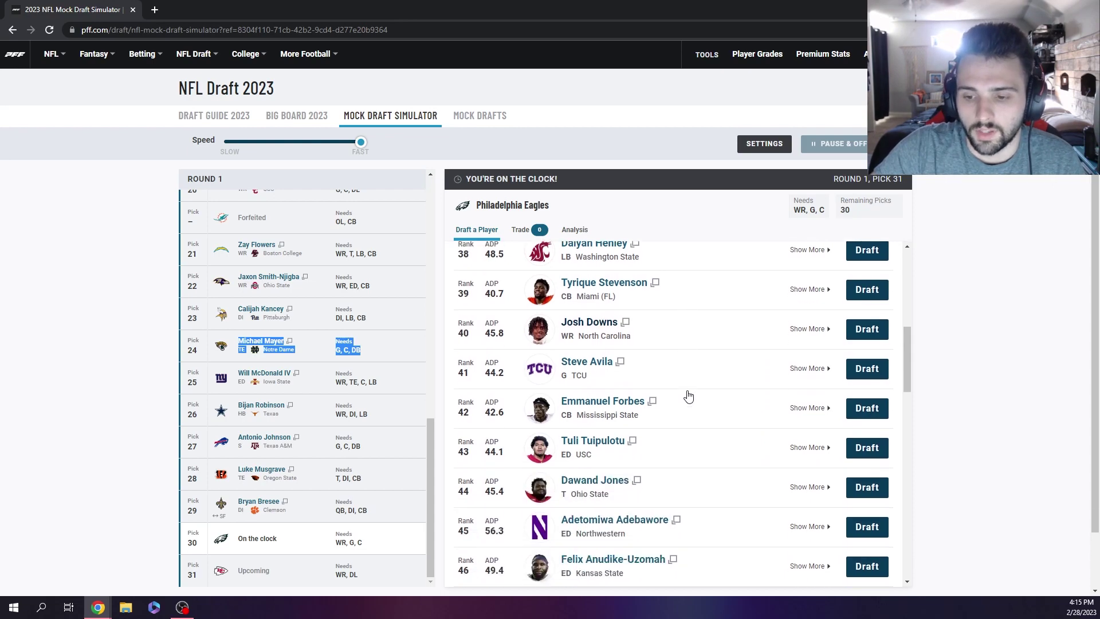
{"action": "scroll", "coordinate": [720, 410], "scroll_direction": "up", "scroll_amount": 8}
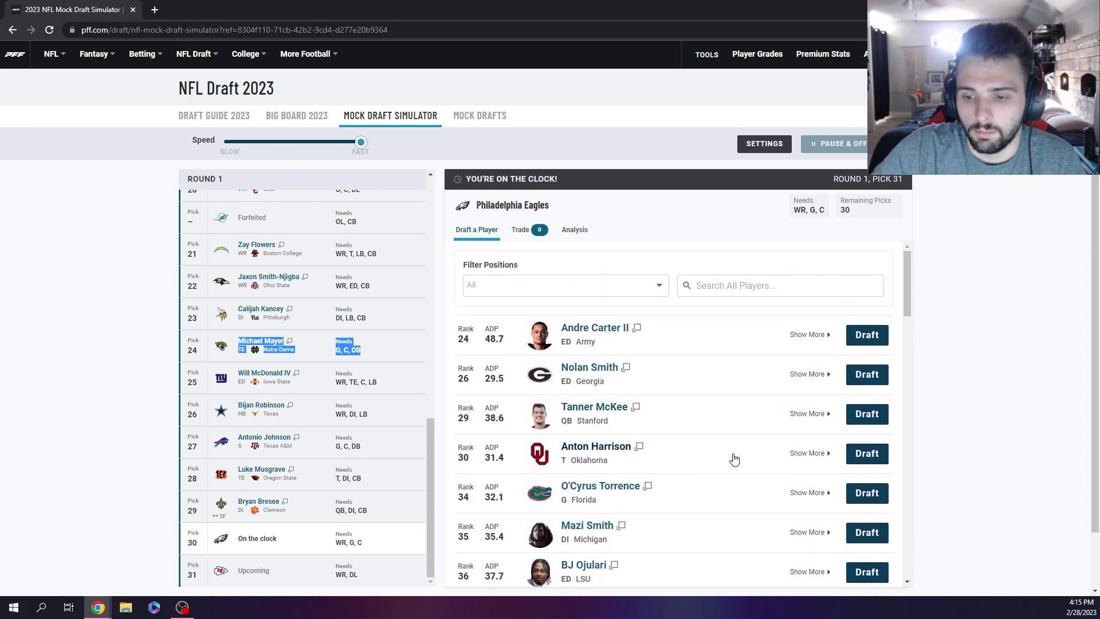
{"action": "left_click", "coordinate": [867, 494]}
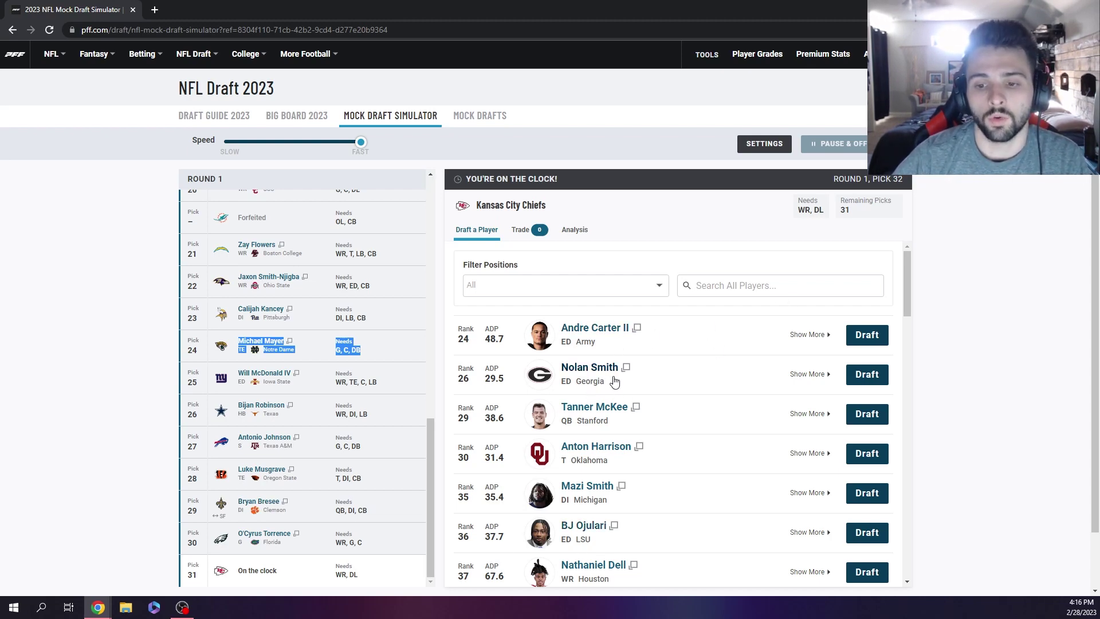
Check the earlier first-round picks and draft Georgia edge defender Nolan Smith for the Kansas City Chiefs with pick 31
{"action": "scroll", "coordinate": [326, 352], "scroll_direction": "up", "scroll_amount": 8}
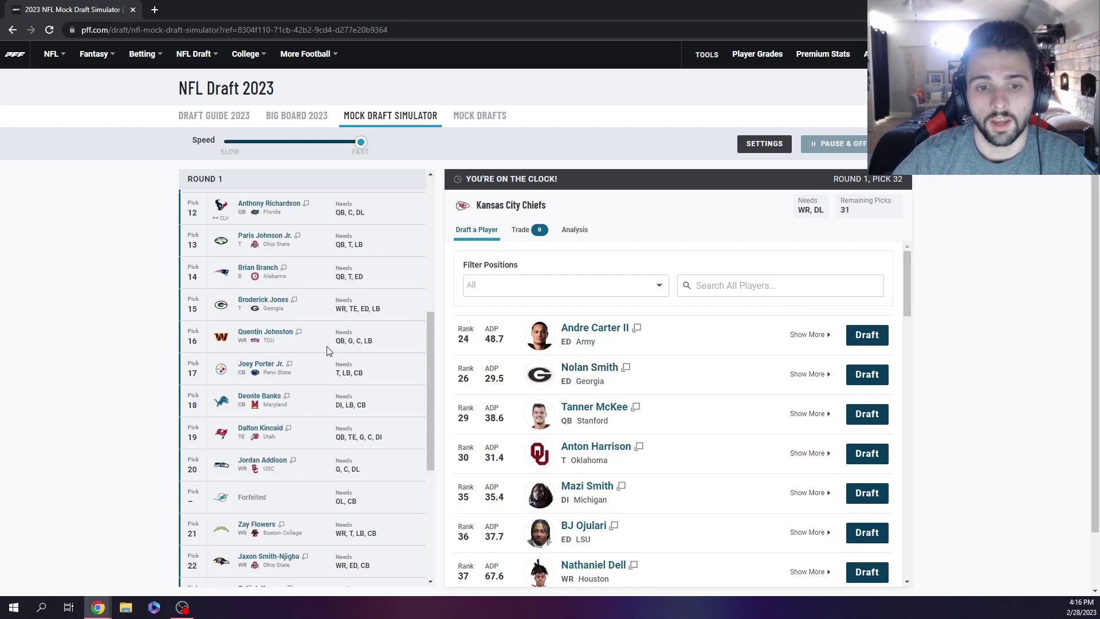
{"action": "scroll", "coordinate": [243, 355], "scroll_direction": "up", "scroll_amount": 3}
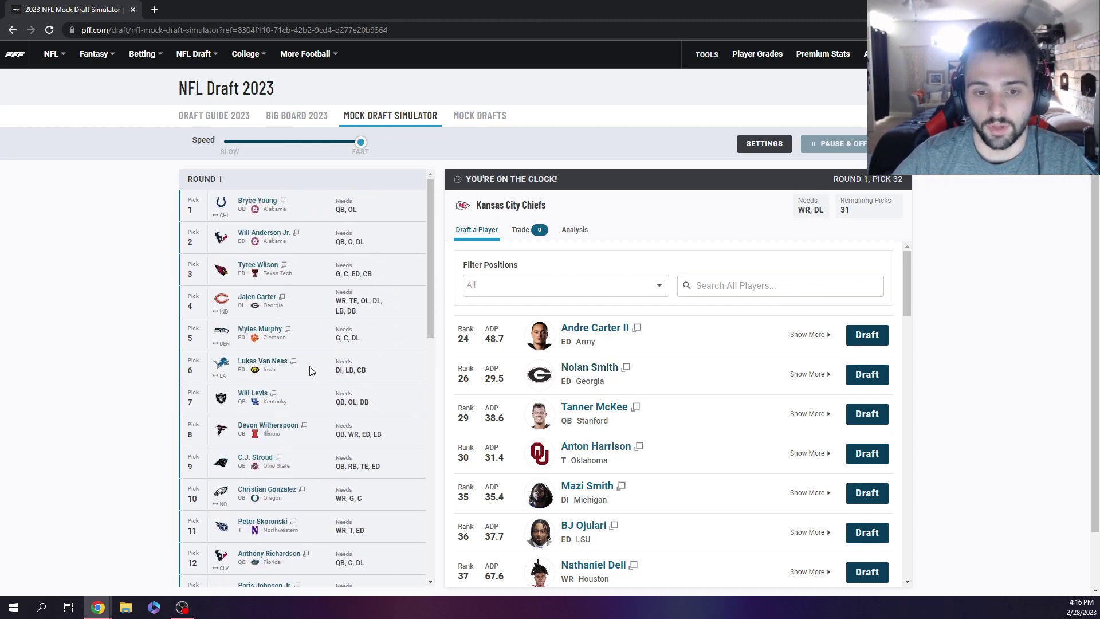
{"action": "scroll", "coordinate": [314, 327], "scroll_direction": "down", "scroll_amount": 10}
{"action": "triple_click", "coordinate": [314, 338]}
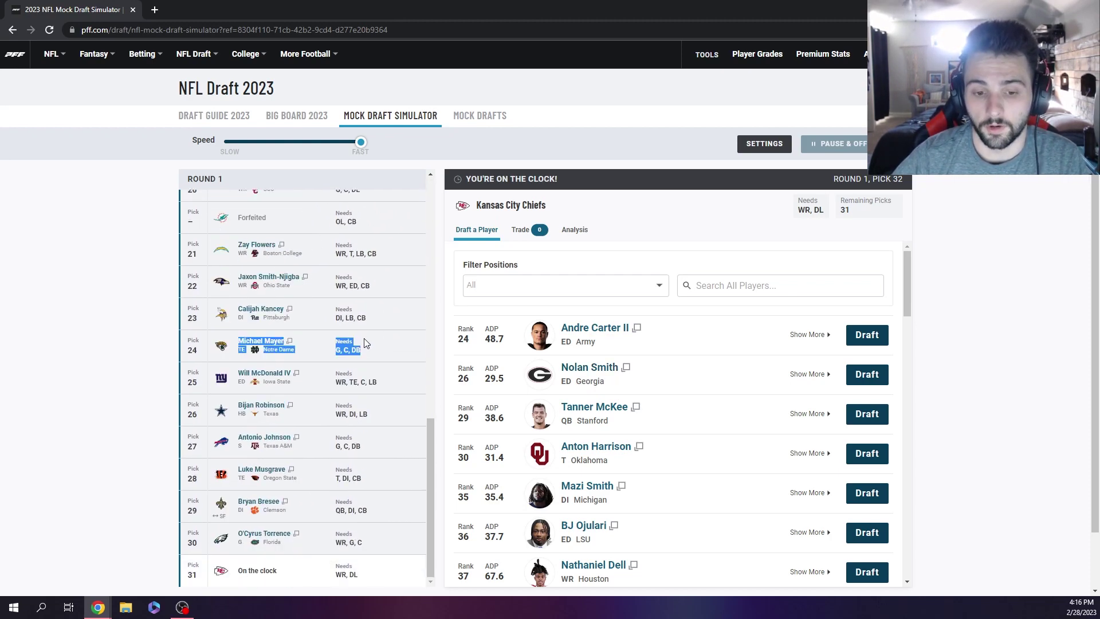
{"action": "scroll", "coordinate": [459, 384], "scroll_direction": "down", "scroll_amount": 1}
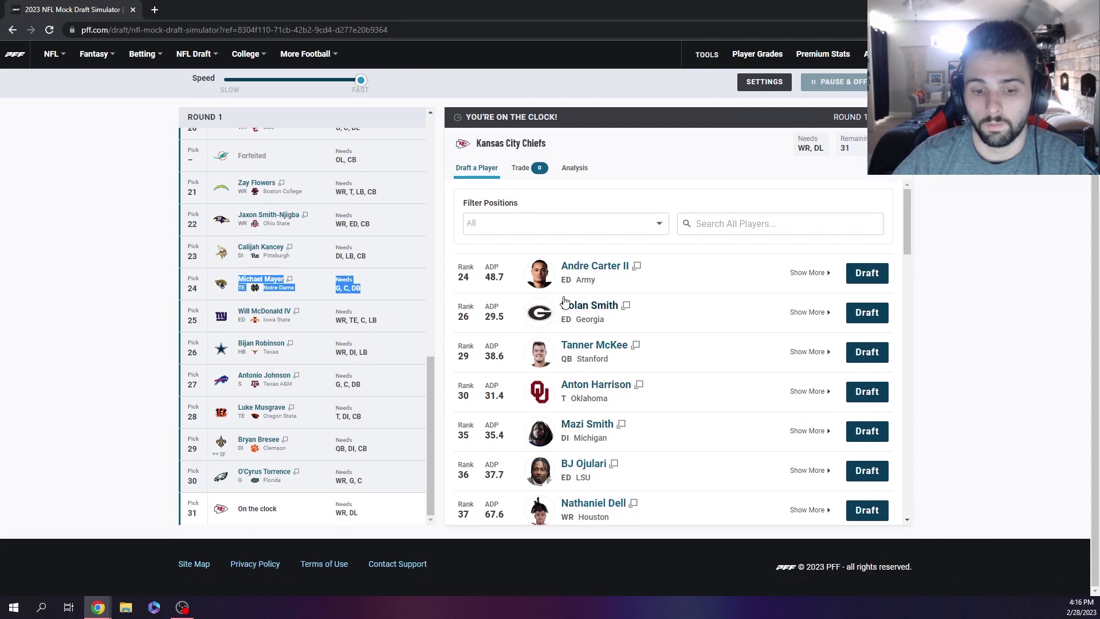
{"action": "left_click", "coordinate": [868, 317]}
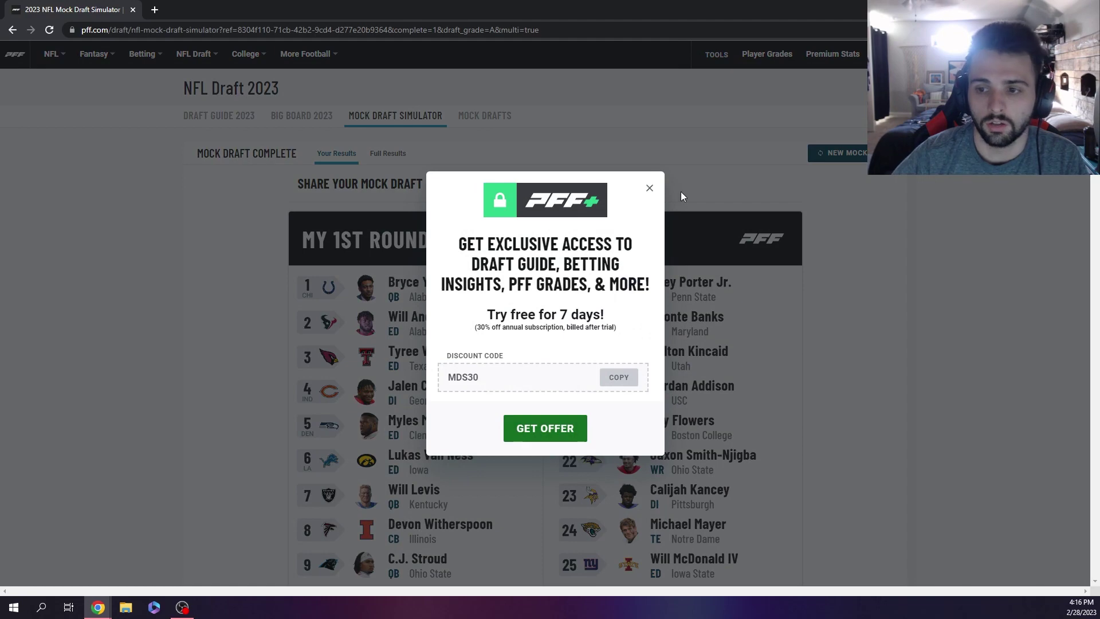
Dismiss the PFF+ trial offer and review all selections in the completed first-round mock draft results
{"action": "left_click", "coordinate": [649, 188]}
{"action": "scroll", "coordinate": [363, 329], "scroll_direction": "down", "scroll_amount": 1}
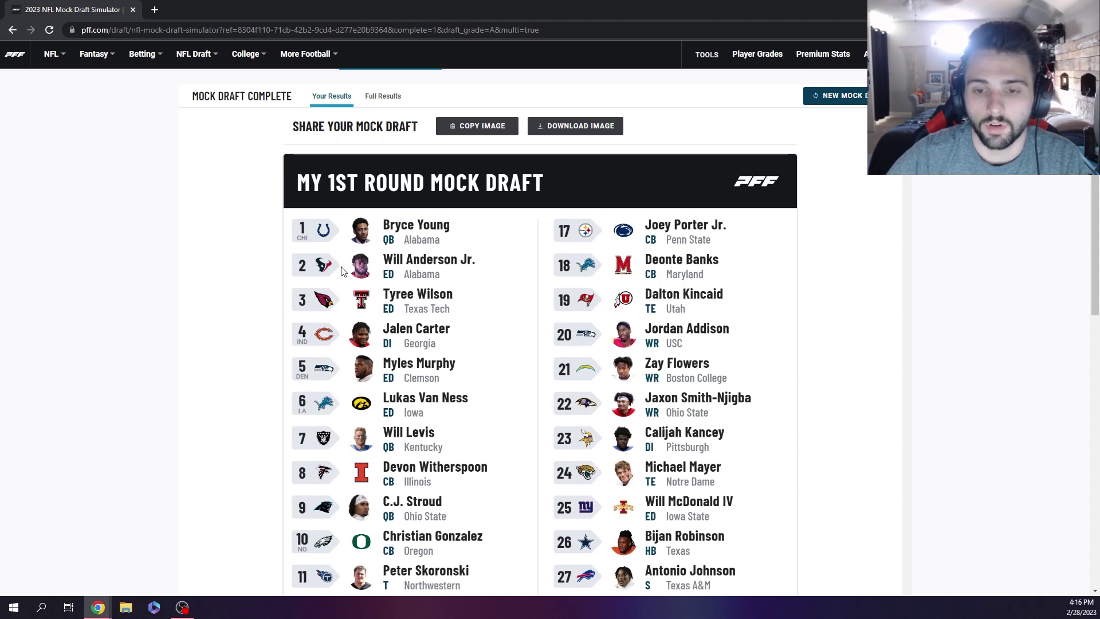
{"action": "scroll", "coordinate": [406, 197], "scroll_direction": "down", "scroll_amount": 2}
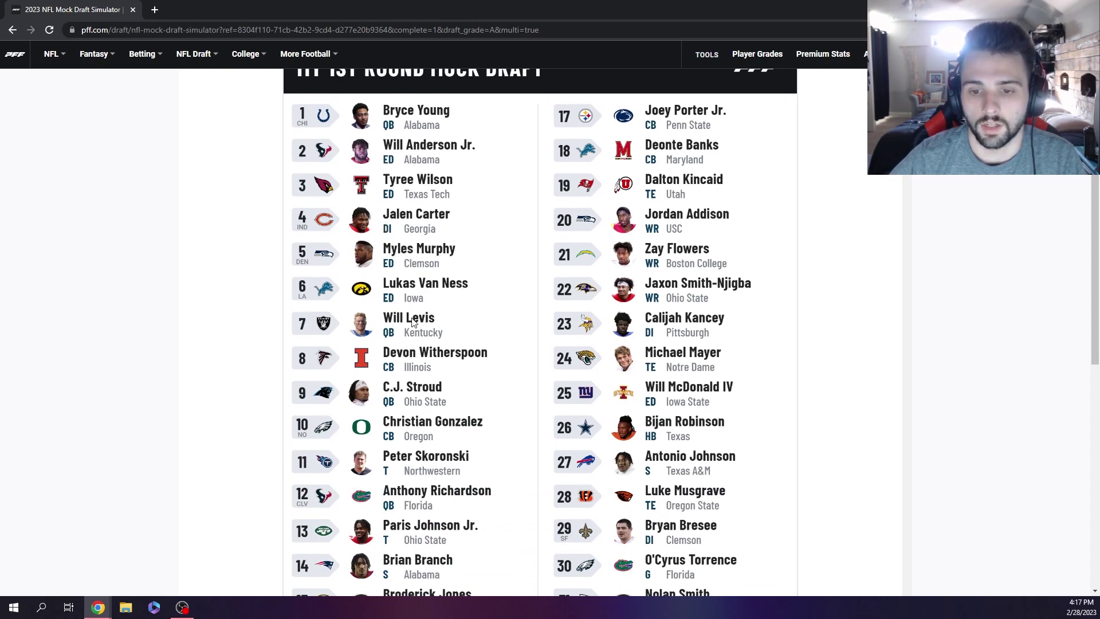
{"action": "scroll", "coordinate": [418, 306], "scroll_direction": "down", "scroll_amount": 1}
{"action": "scroll", "coordinate": [418, 307], "scroll_direction": "down", "scroll_amount": 2}
{"action": "scroll", "coordinate": [424, 298], "scroll_direction": "up", "scroll_amount": 4}
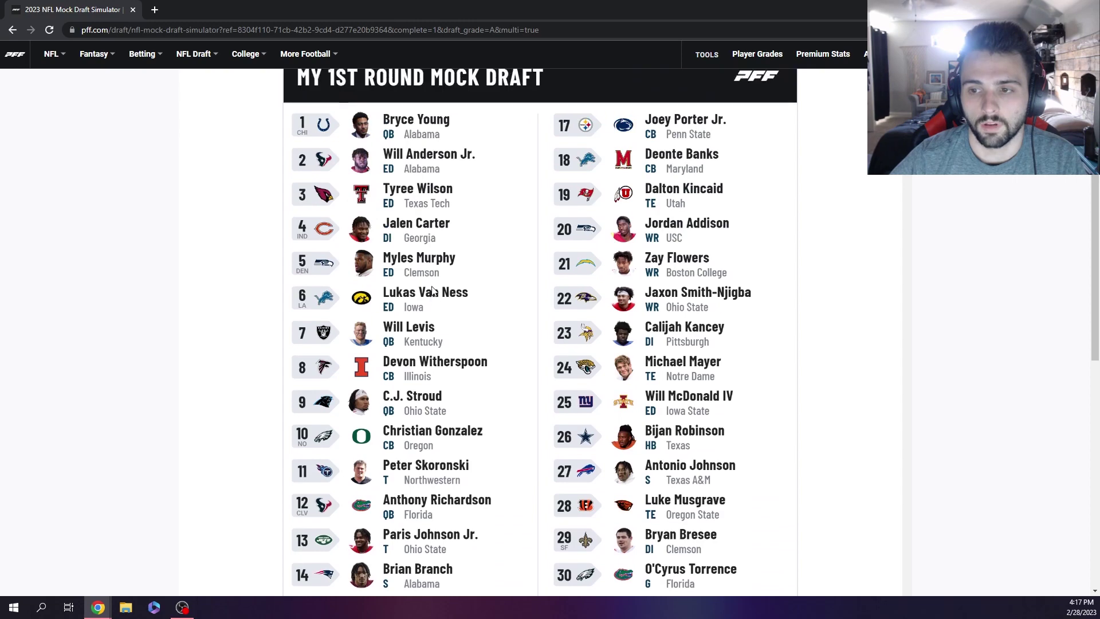
{"action": "scroll", "coordinate": [676, 207], "scroll_direction": "down", "scroll_amount": 3}
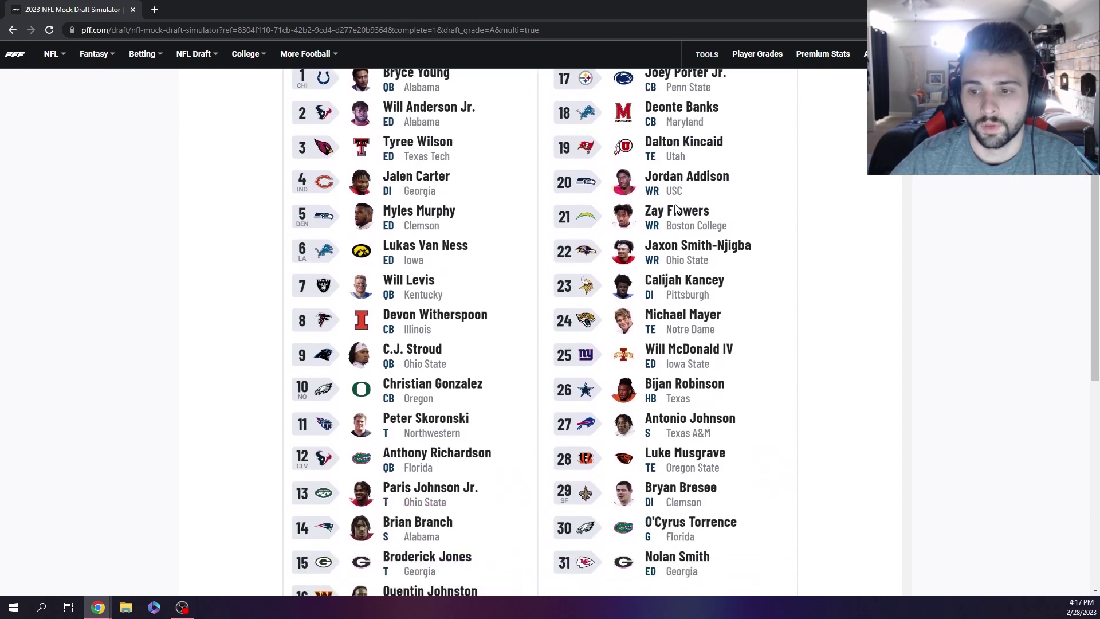
{"action": "scroll", "coordinate": [676, 208], "scroll_direction": "down", "scroll_amount": 1}
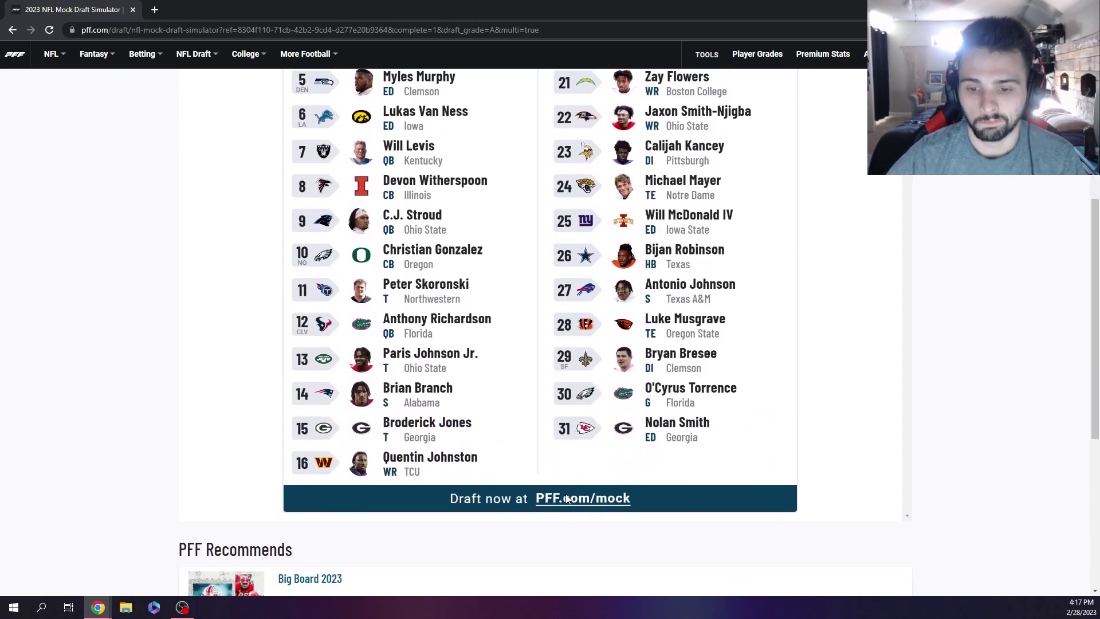
{"action": "scroll", "coordinate": [575, 502], "scroll_direction": "up", "scroll_amount": 6}
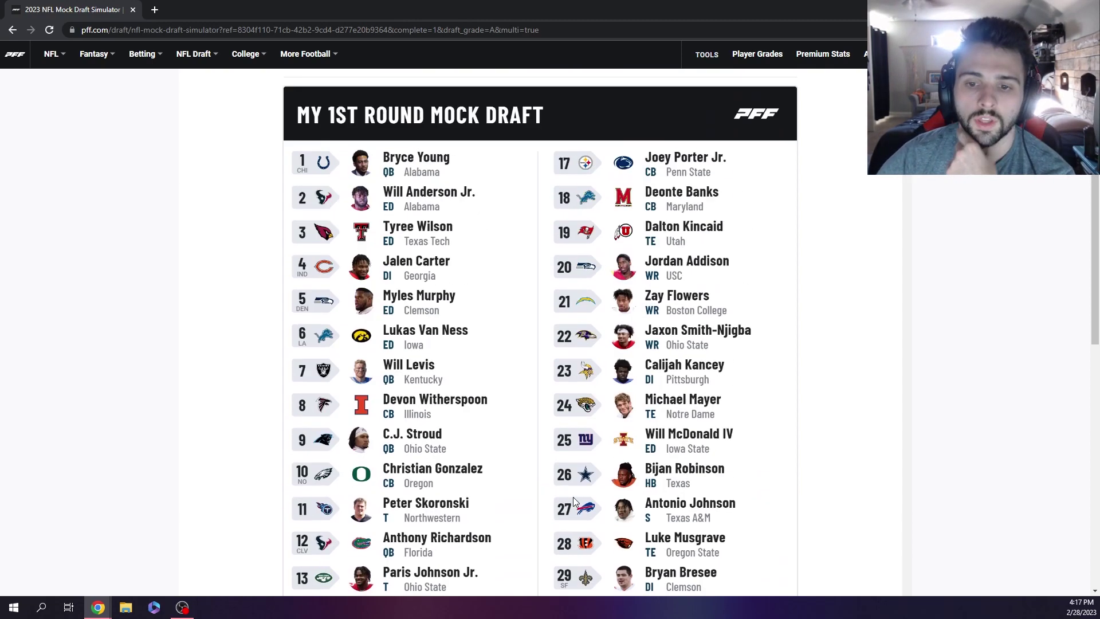